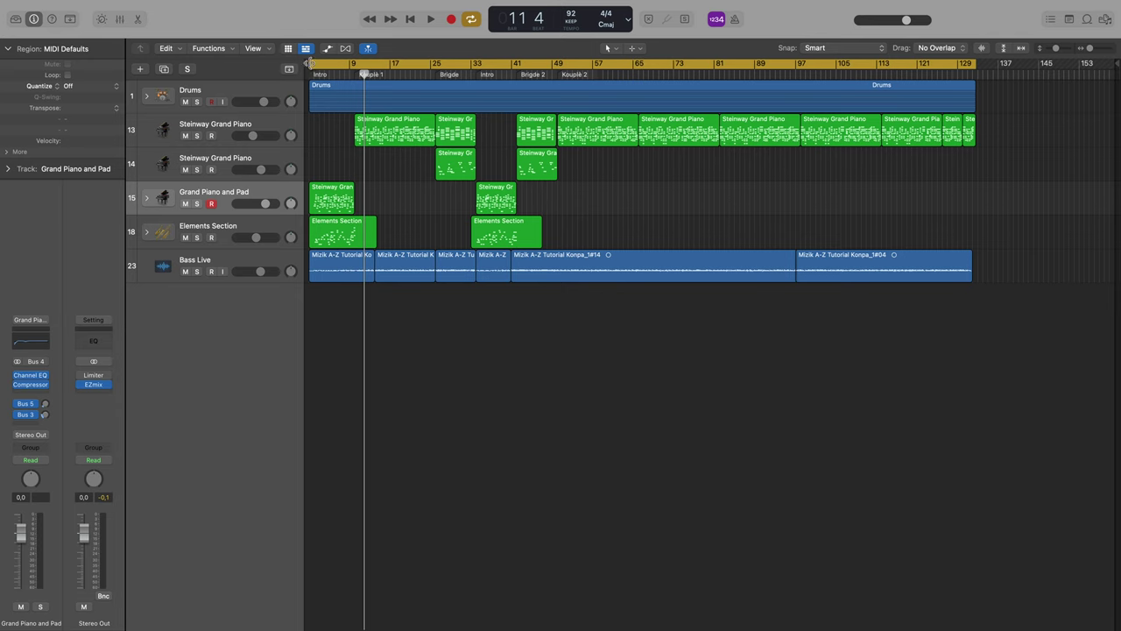
- Move the start of the cycle range to bar 49, at the Kouplé 2 section, and play it back
{"action": "left_click_drag", "start_coordinate": [311, 66], "coordinate": [354, 70]}
{"action": "key", "text": "space"}
{"action": "key", "text": "space"}
{"action": "left_click_drag", "start_coordinate": [354, 65], "coordinate": [558, 123]}
{"action": "key", "text": "space"}
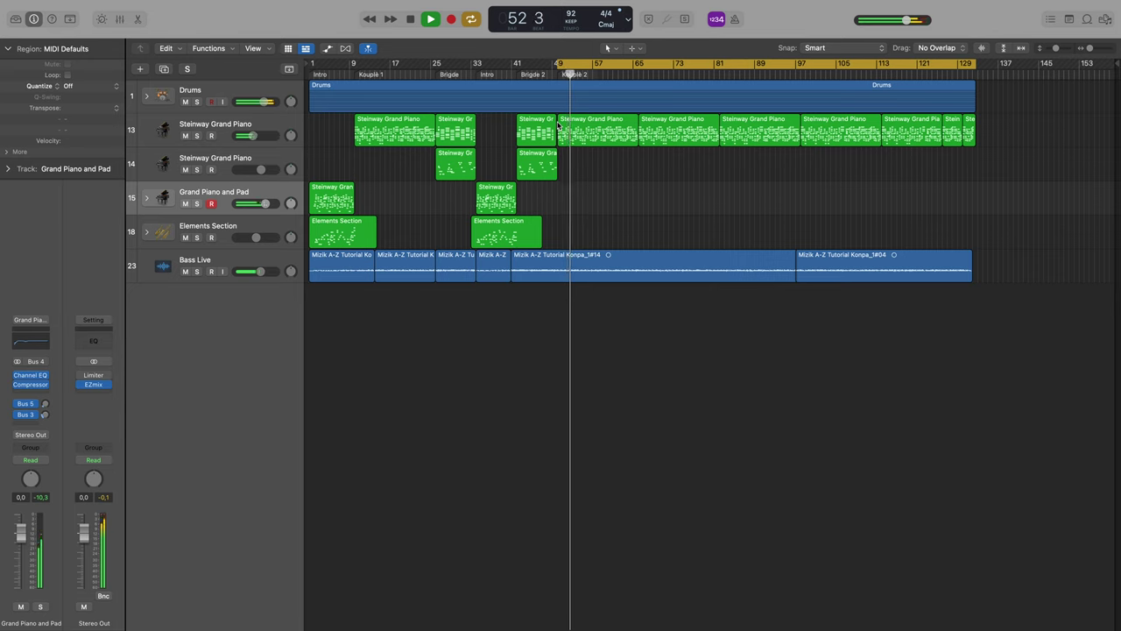
{"action": "key", "text": "space"}
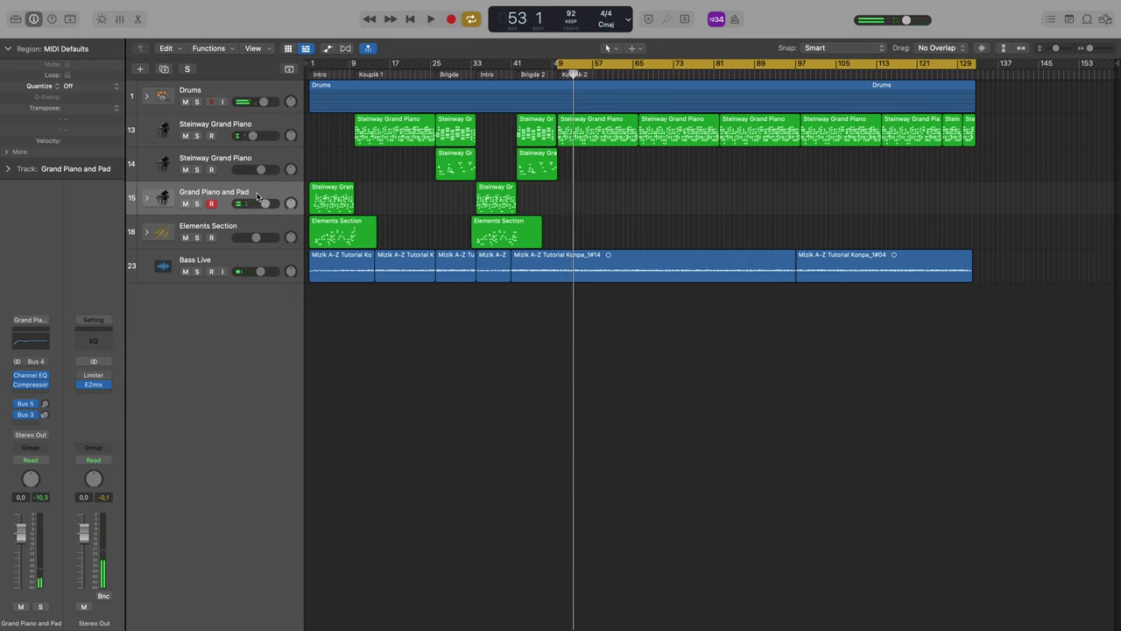
- Add a duplicate of the Grand Piano and Pad track and load the Synthesizer Lead patch Pharaoh's Lead on it
{"action": "left_click", "coordinate": [164, 69]}
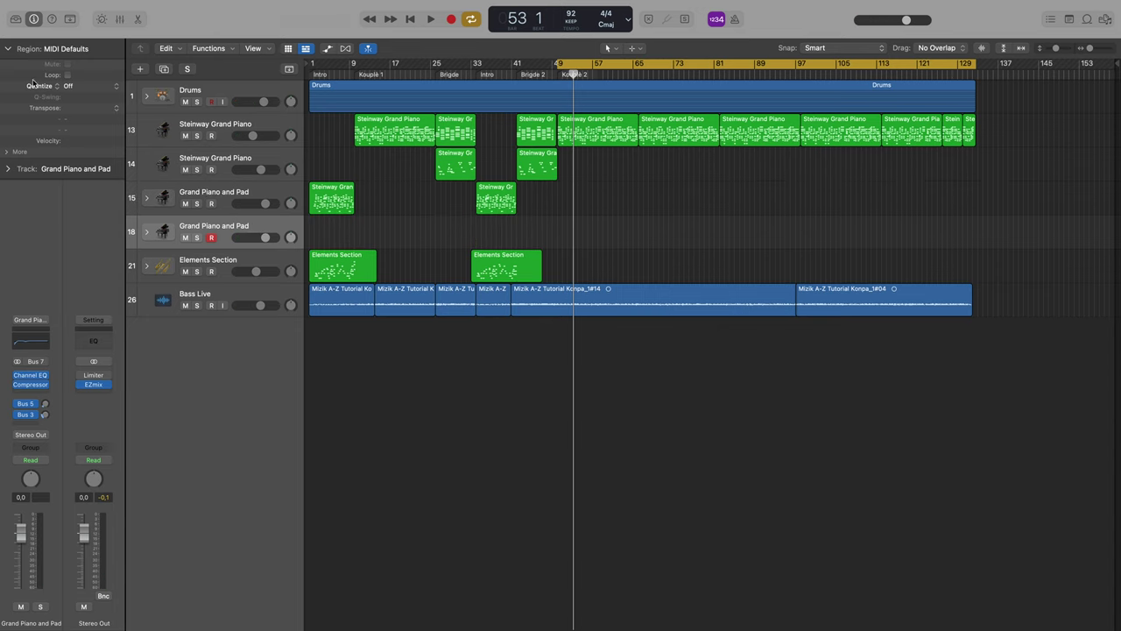
{"action": "left_click", "coordinate": [15, 20]}
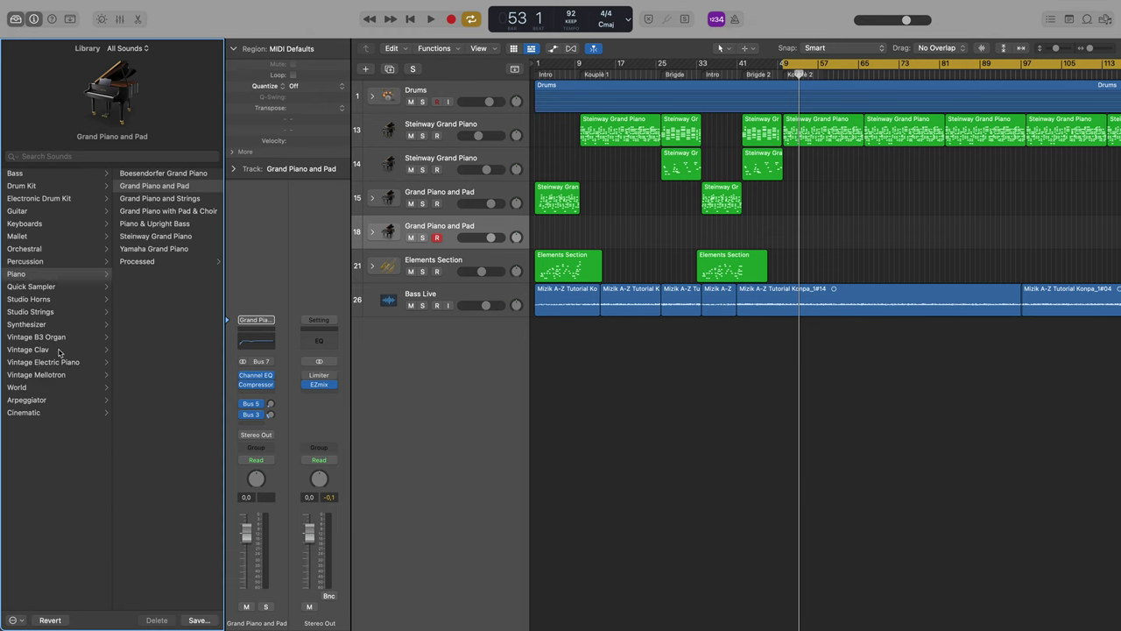
{"action": "left_click", "coordinate": [45, 326]}
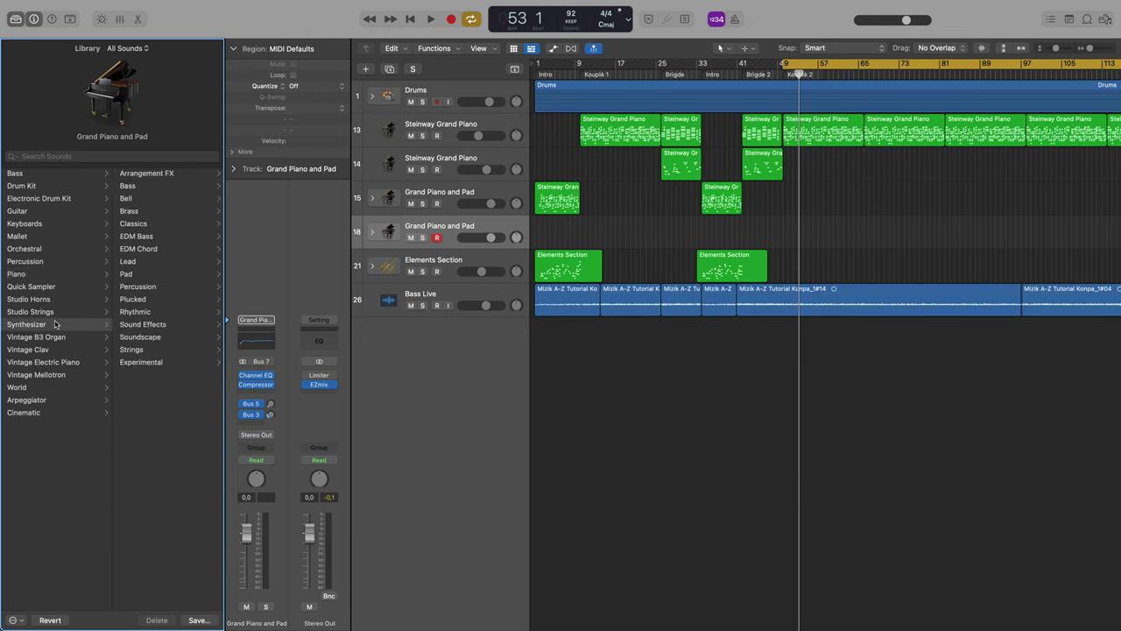
{"action": "left_click", "coordinate": [129, 261]}
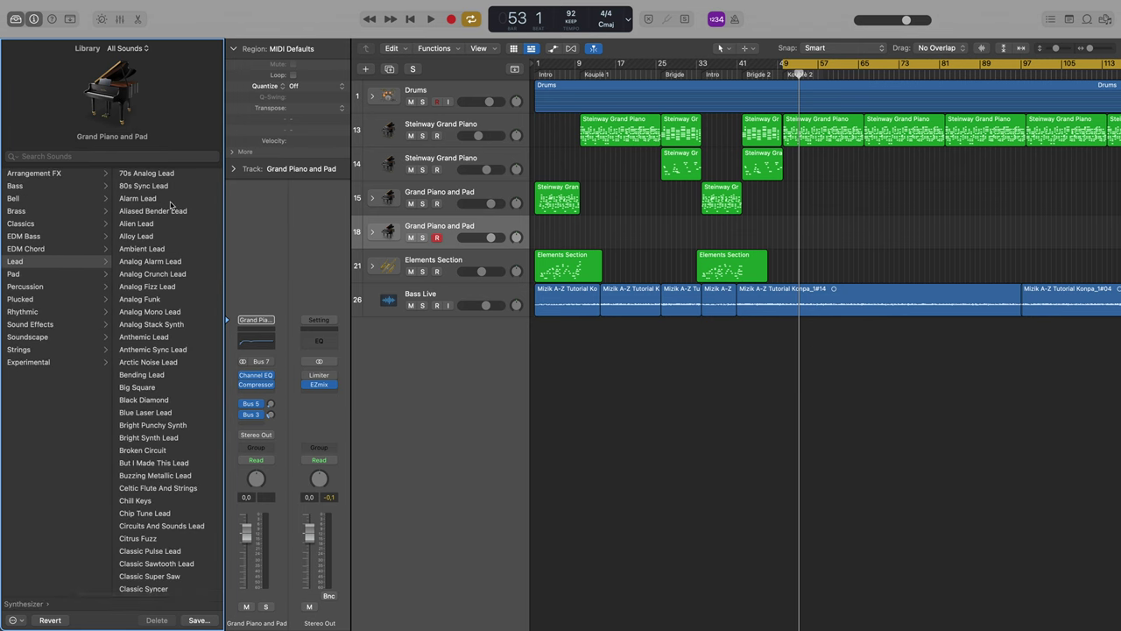
{"action": "scroll", "coordinate": [203, 501], "scroll_direction": "down", "scroll_amount": 15}
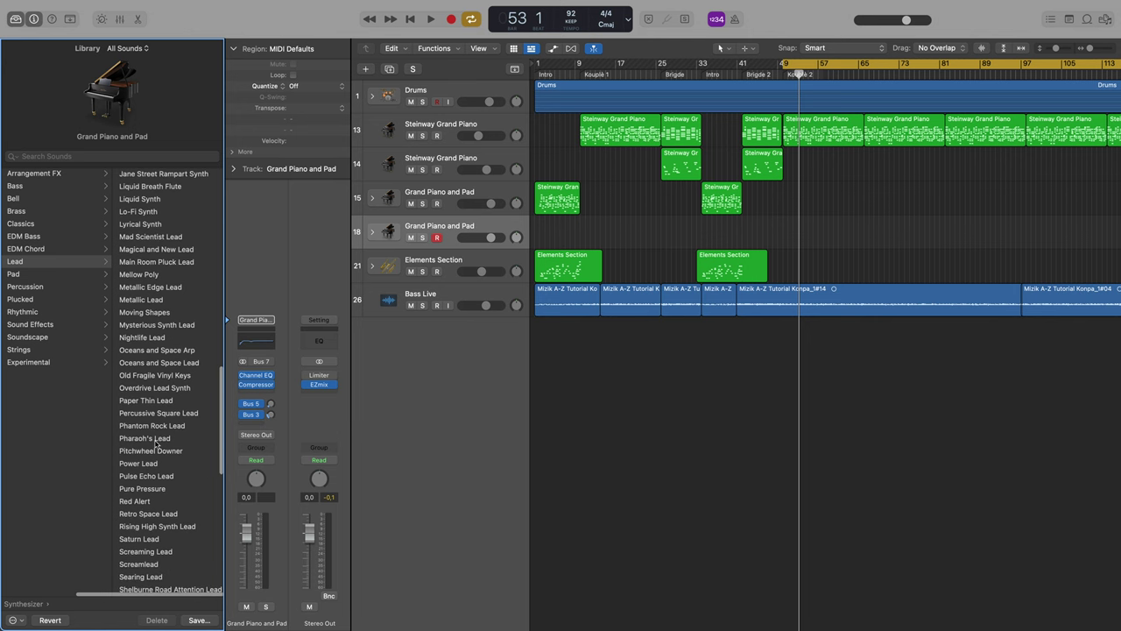
{"action": "left_click", "coordinate": [156, 438]}
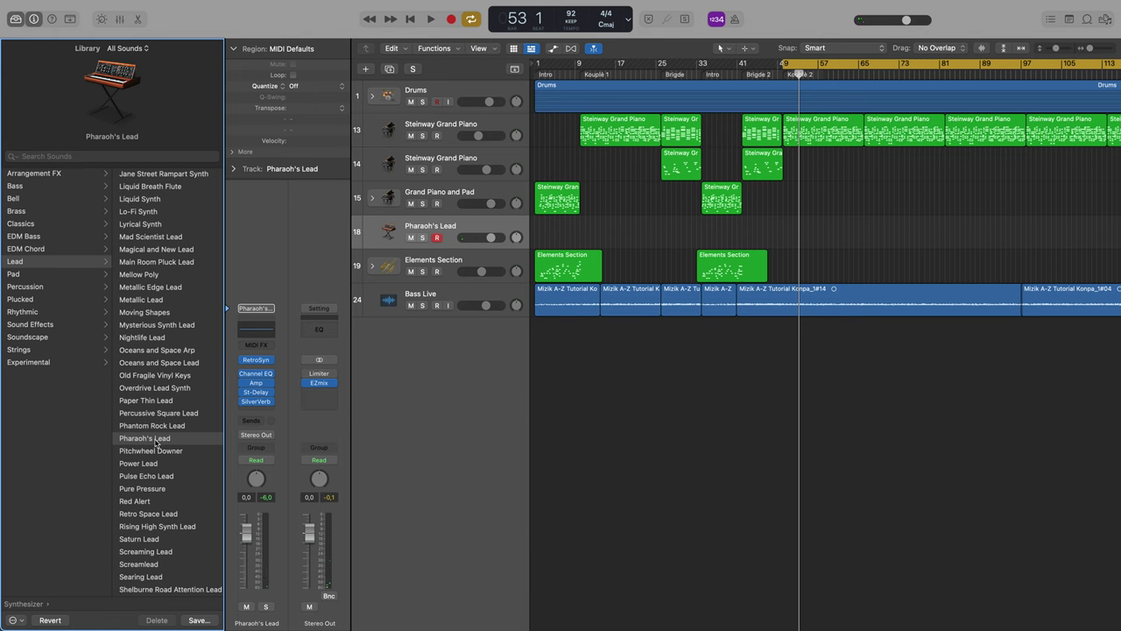
{"action": "scroll", "coordinate": [155, 442], "scroll_direction": "down", "scroll_amount": 2}
{"action": "scroll", "coordinate": [156, 444], "scroll_direction": "up", "scroll_amount": 2}
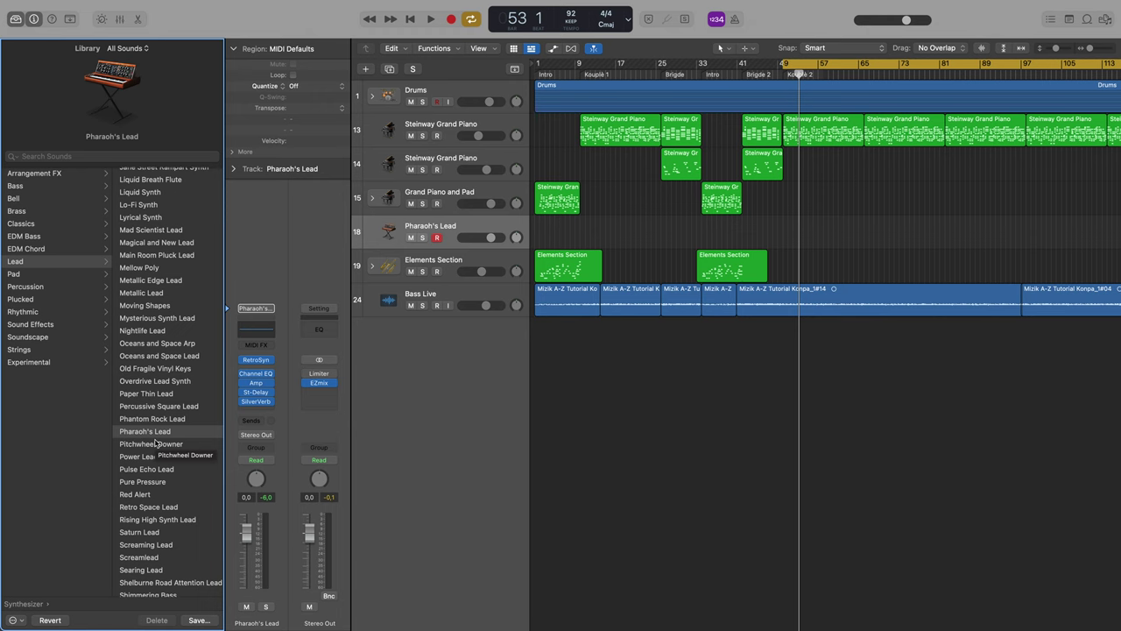
- Play through the Kouplé 2 section, then record a lead melody on the Pharaoh's Lead track up to bar 75
{"action": "key", "text": "space"}
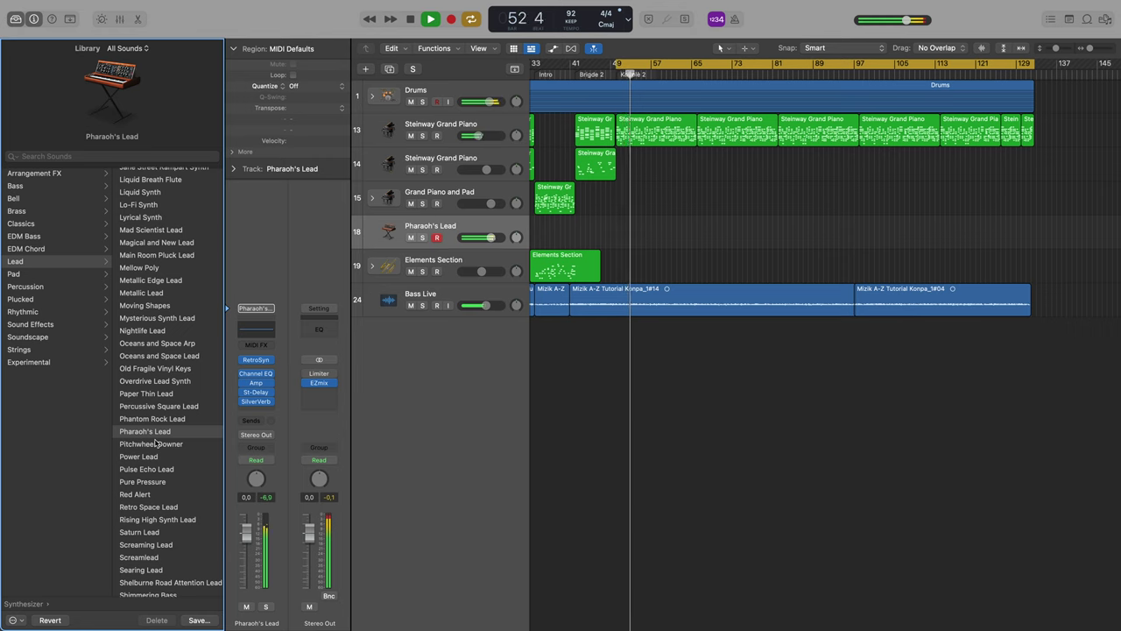
{"action": "key", "text": "space"}
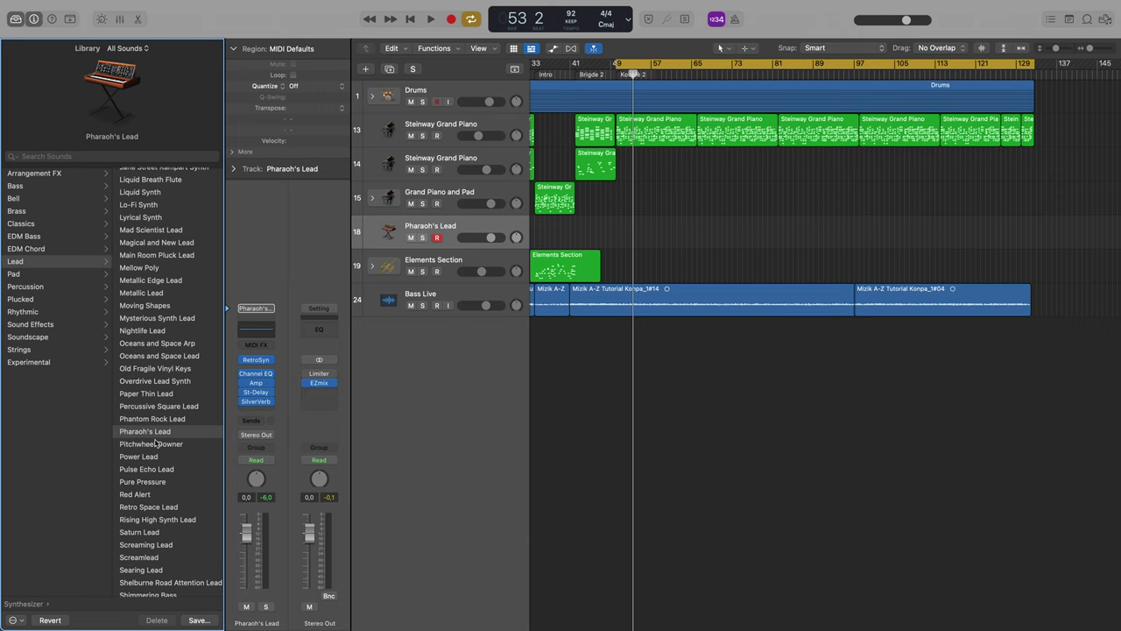
{"action": "key", "text": "r"}
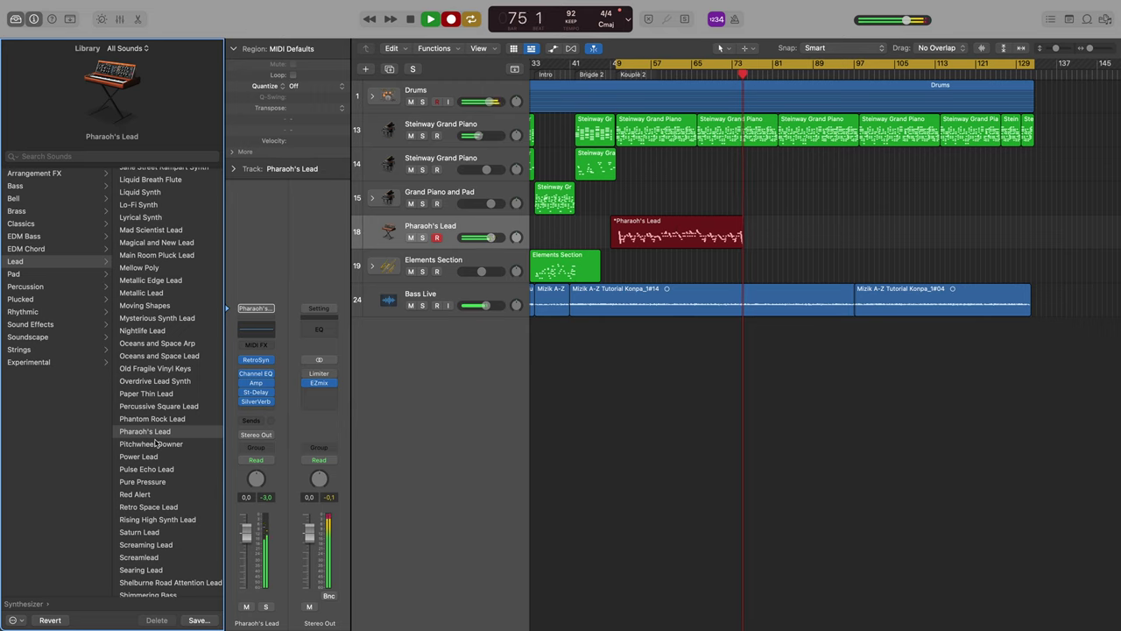
{"action": "key", "text": "space"}
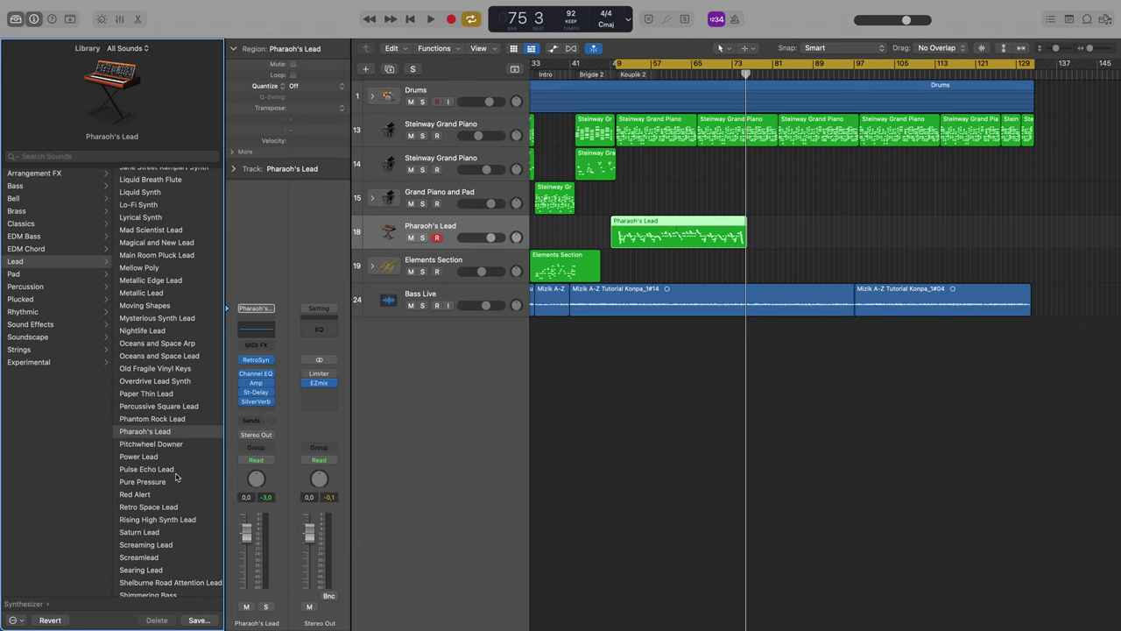
- Open the recorded Pharaoh's Lead region in the Piano Roll and select all its notes
{"action": "double_click", "coordinate": [661, 219]}
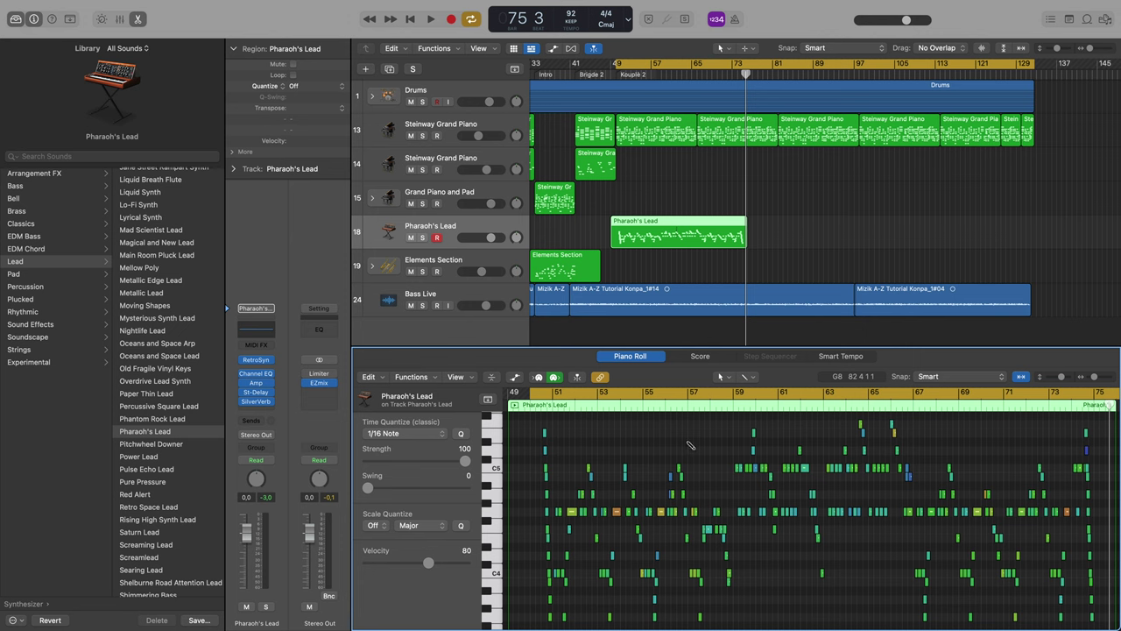
{"action": "key", "text": "super+a"}
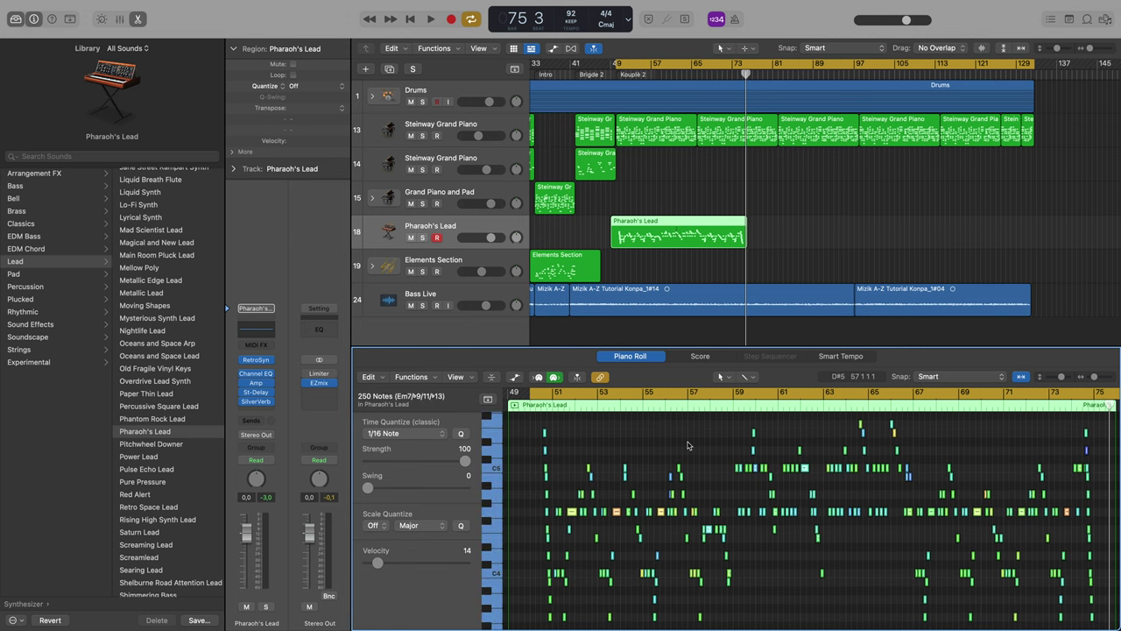
{"action": "left_click", "coordinate": [682, 444]}
{"action": "key", "text": "super+a"}
{"action": "left_click", "coordinate": [417, 381]}
{"action": "left_click", "coordinate": [445, 412]}
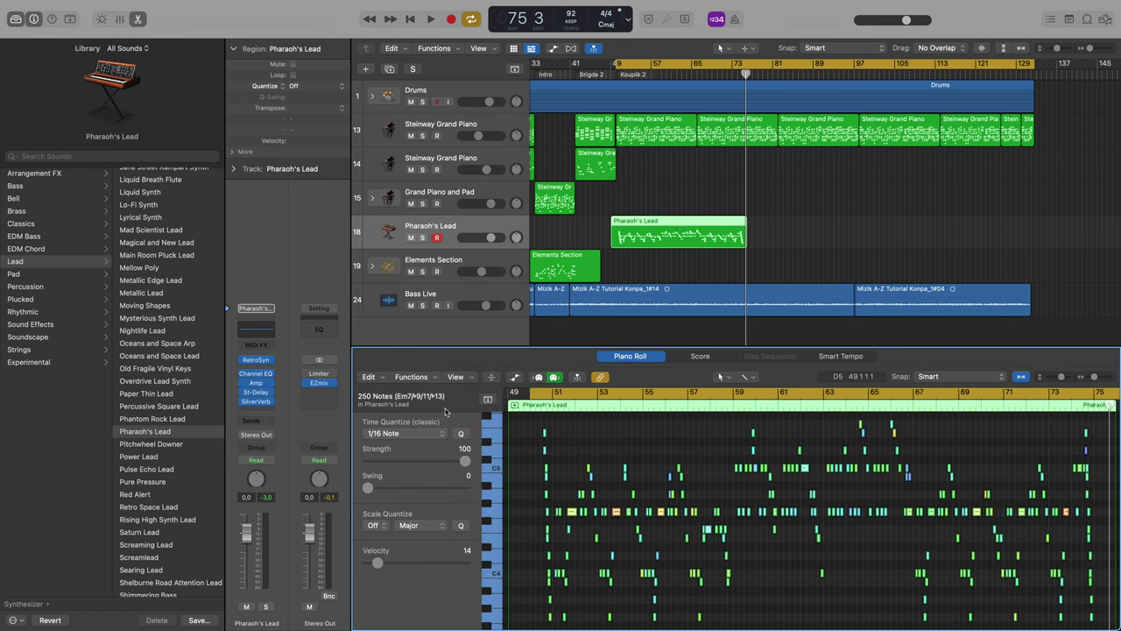
- Listen to the recorded lead from the start of Kouplé 2 and close the Piano Roll
{"action": "key", "text": "shift+space"}
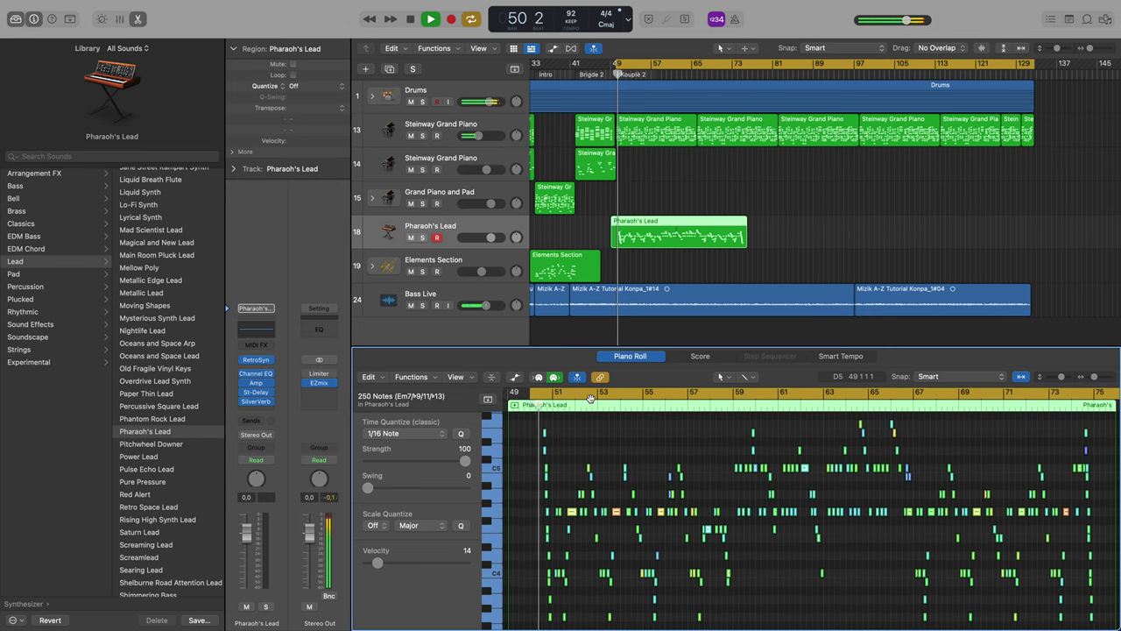
{"action": "key", "text": "space"}
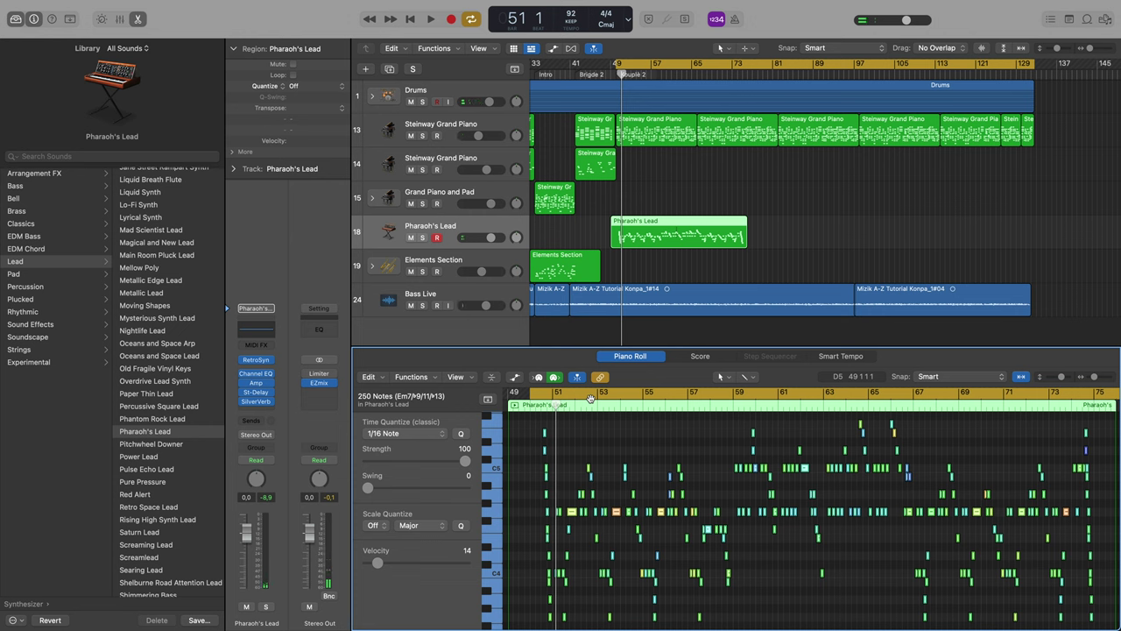
{"action": "key", "text": "Left"}
{"action": "key", "text": "shift+space"}
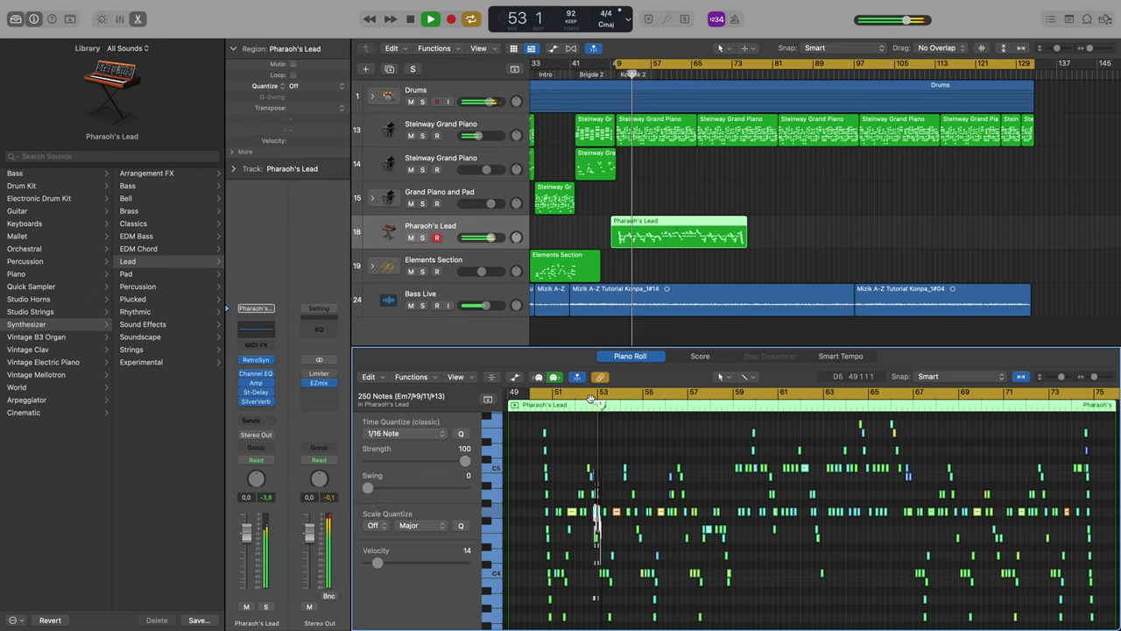
{"action": "key", "text": "e"}
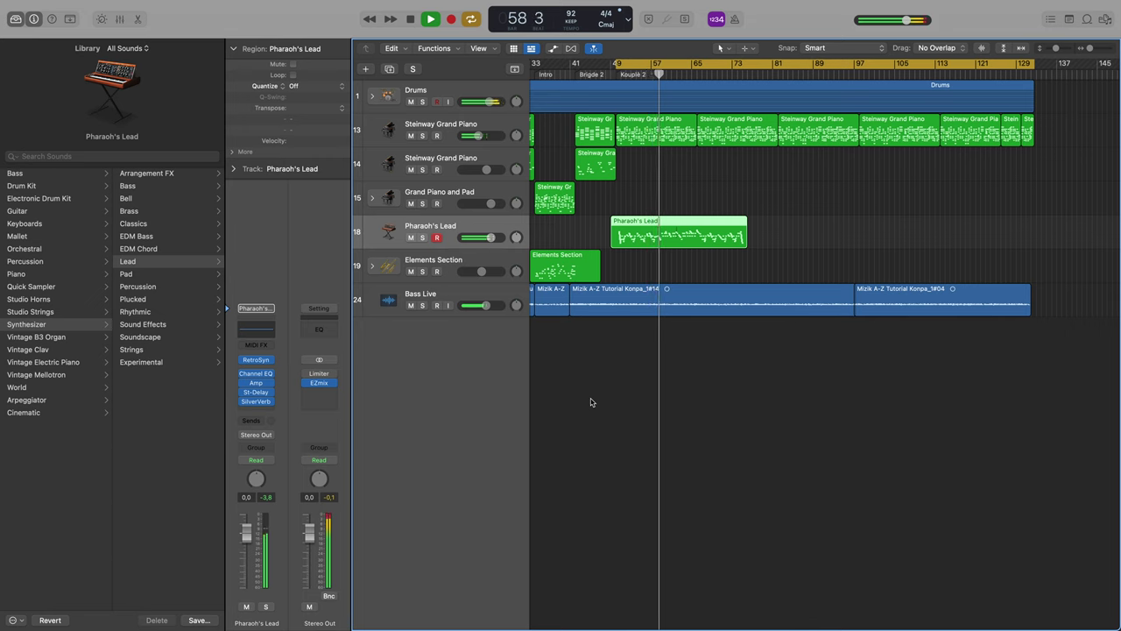
{"action": "key", "text": "space"}
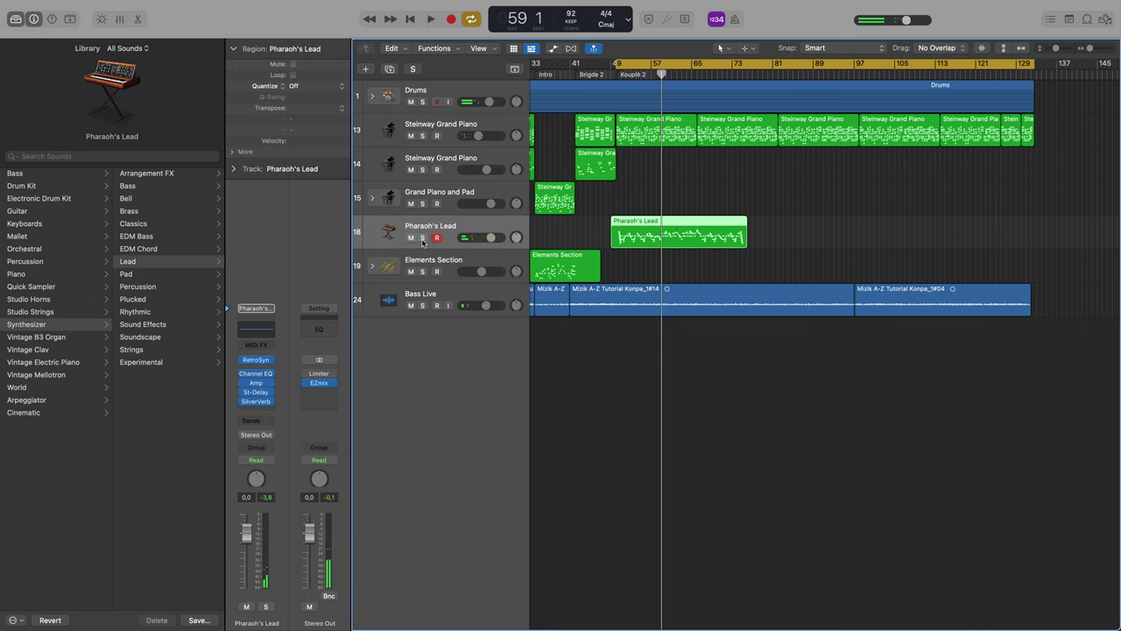
- Hide the sound library, reopen the Pharaoh's Lead region in an enlarged Piano Roll, and play its opening notes
{"action": "left_click", "coordinate": [14, 19]}
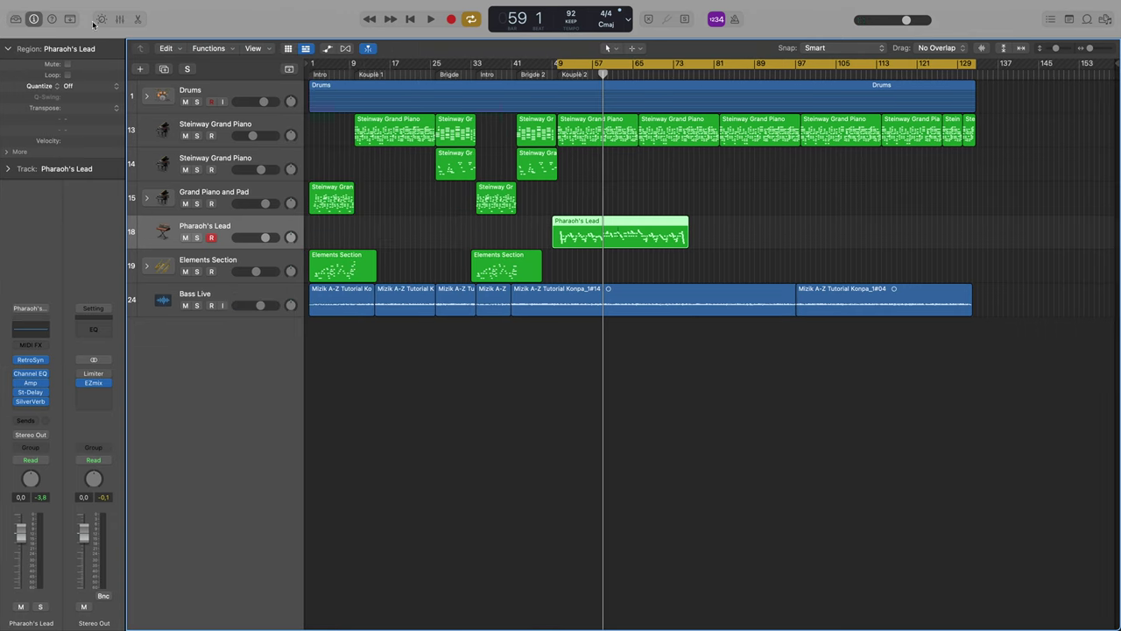
{"action": "double_click", "coordinate": [589, 235]}
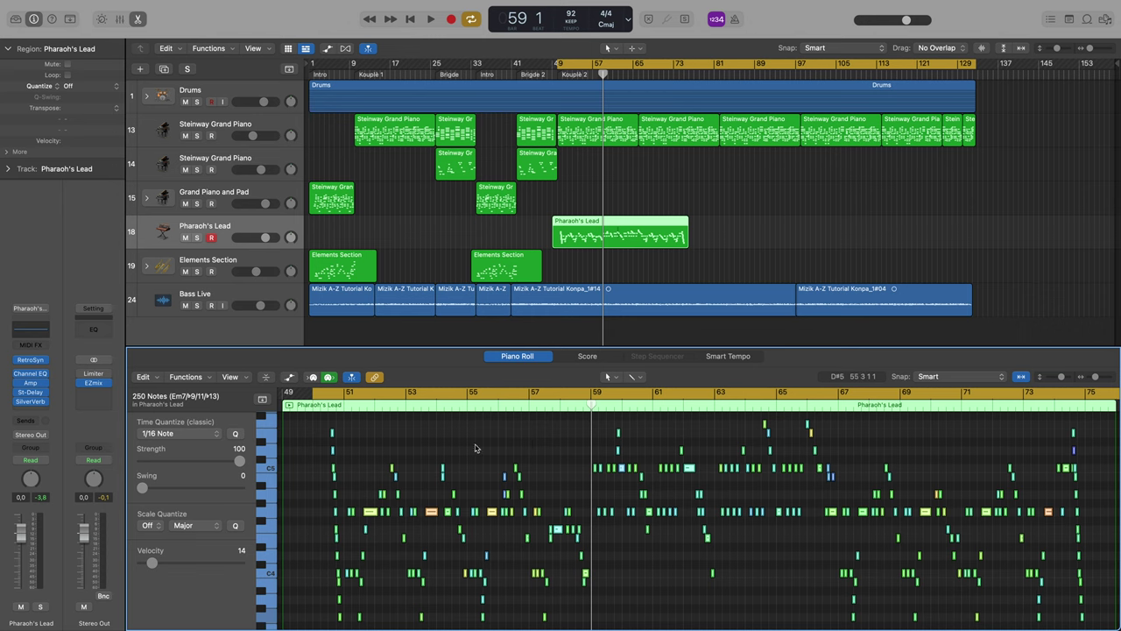
{"action": "key", "text": "super+Right"}
{"action": "key", "text": "super+Right"}
{"action": "key", "text": "super+Right"}
{"action": "key", "text": "super+Right"}
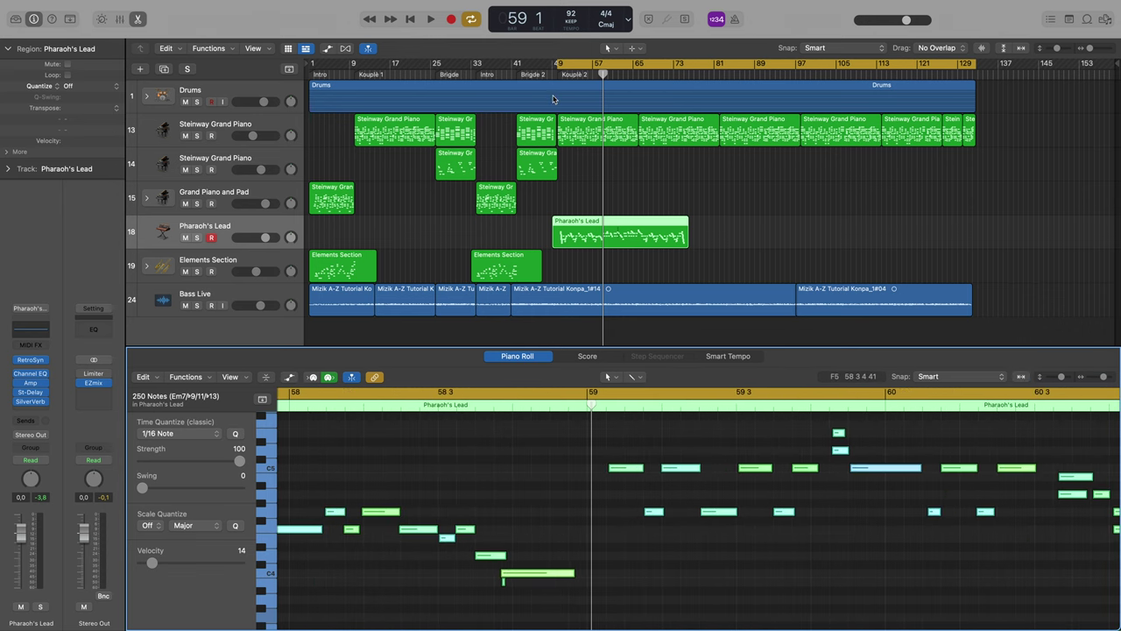
{"action": "key", "text": "space"}
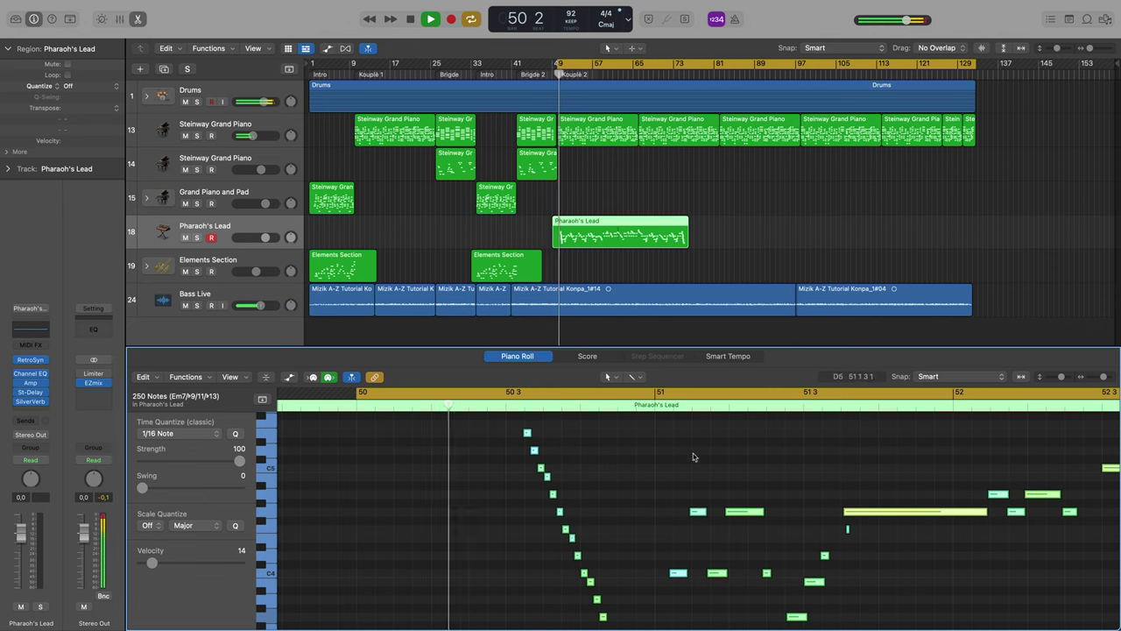
{"action": "left_click_drag", "start_coordinate": [578, 346], "coordinate": [579, 168]}
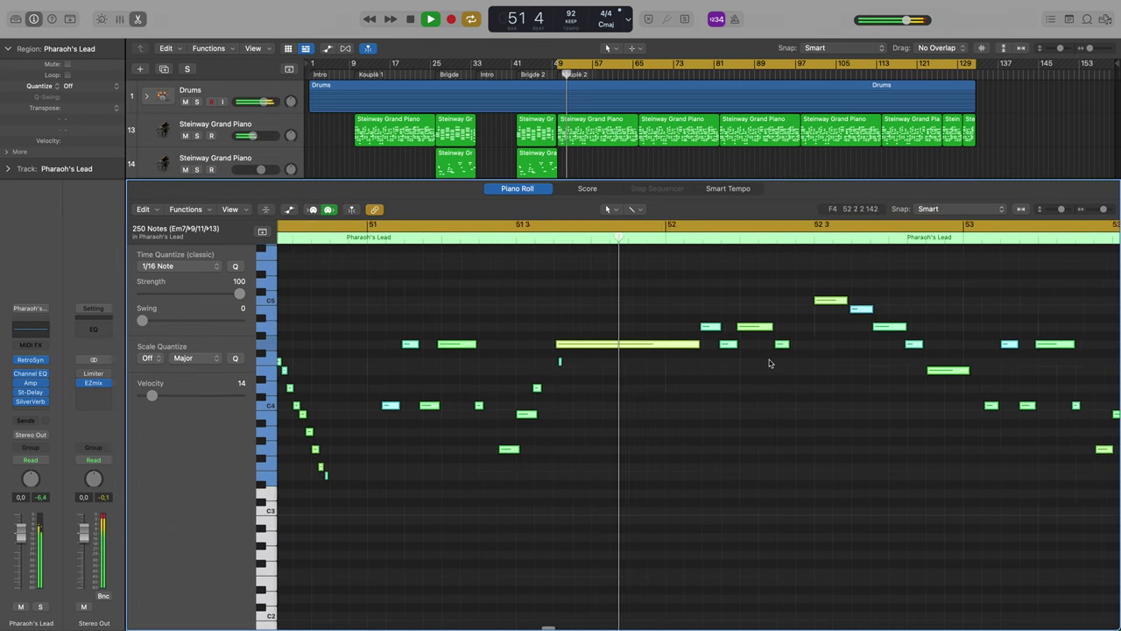
{"action": "key", "text": "space"}
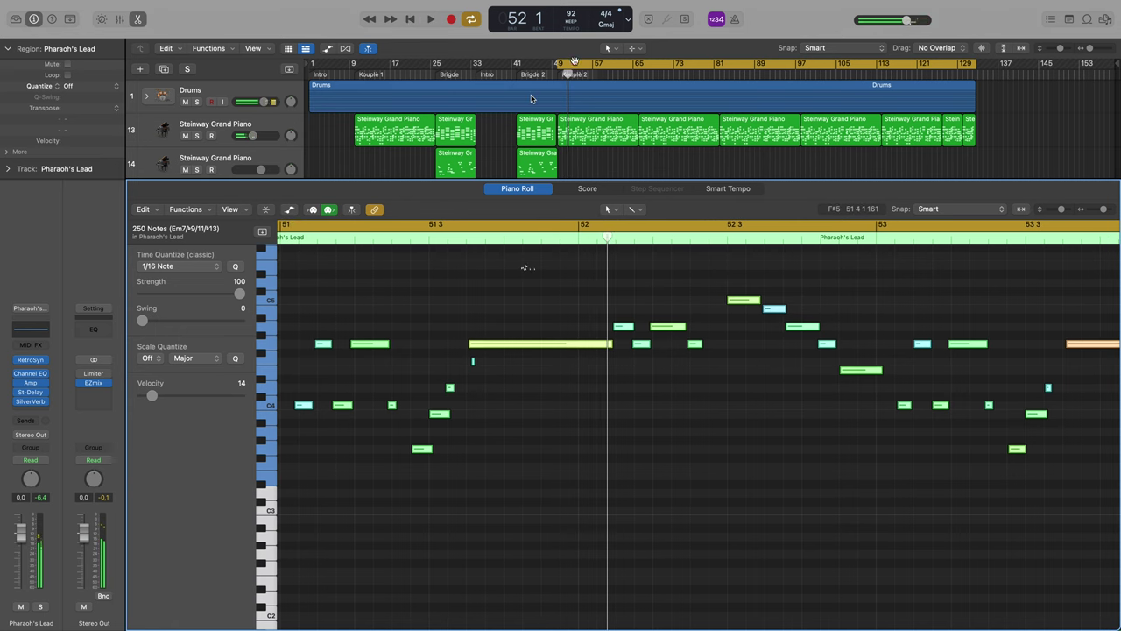
- Turn off cycle mode and deselect all notes of the Pharaoh's Lead region in the Piano Roll
{"action": "left_click", "coordinate": [531, 98]}
{"action": "key", "text": "c"}
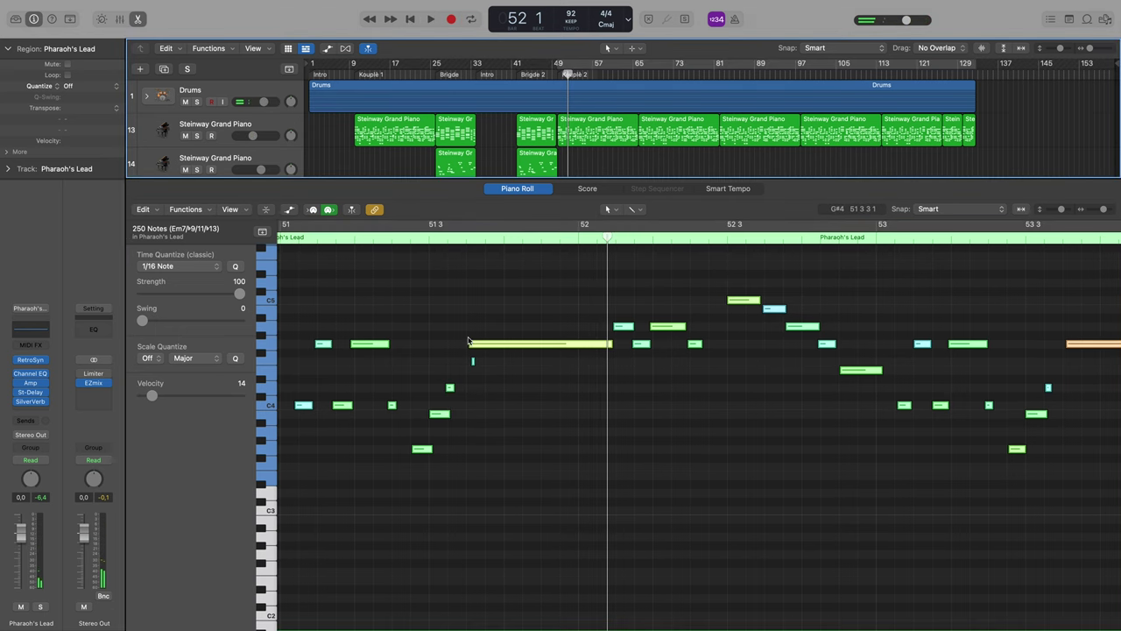
{"action": "scroll", "coordinate": [468, 334], "scroll_direction": "up", "scroll_amount": 8}
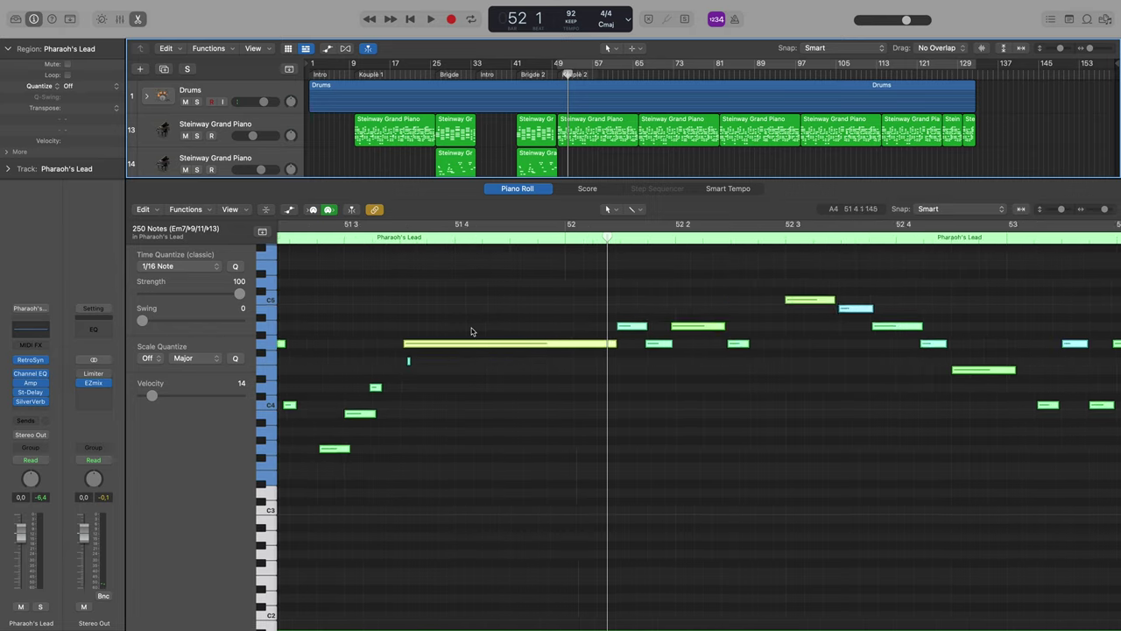
{"action": "scroll", "coordinate": [471, 331], "scroll_direction": "left", "scroll_amount": 1}
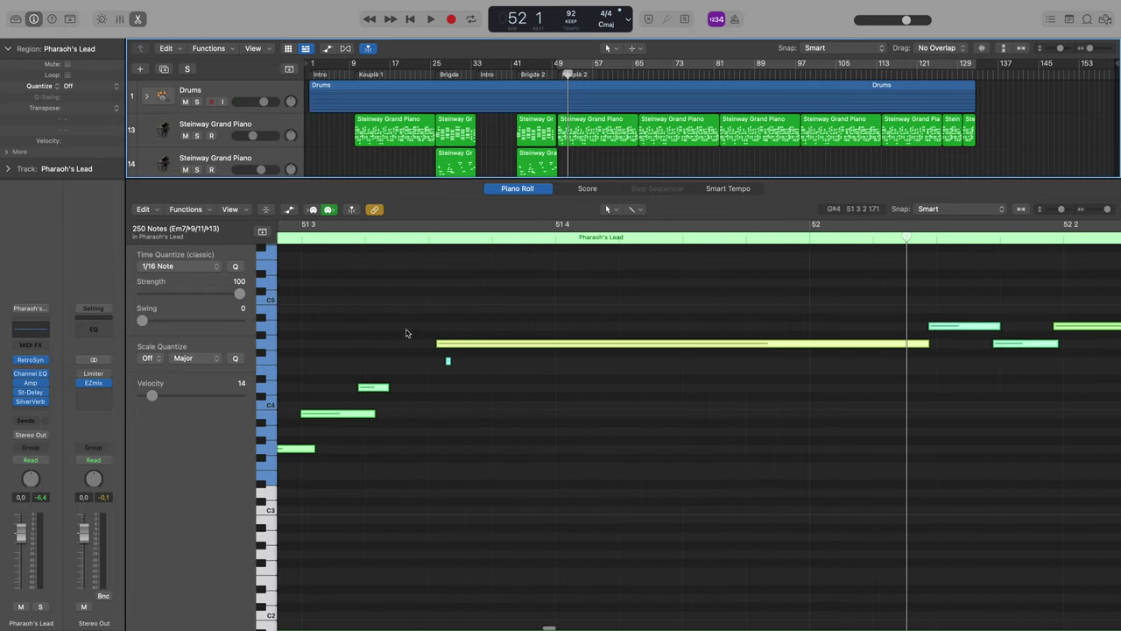
{"action": "left_click", "coordinate": [388, 294]}
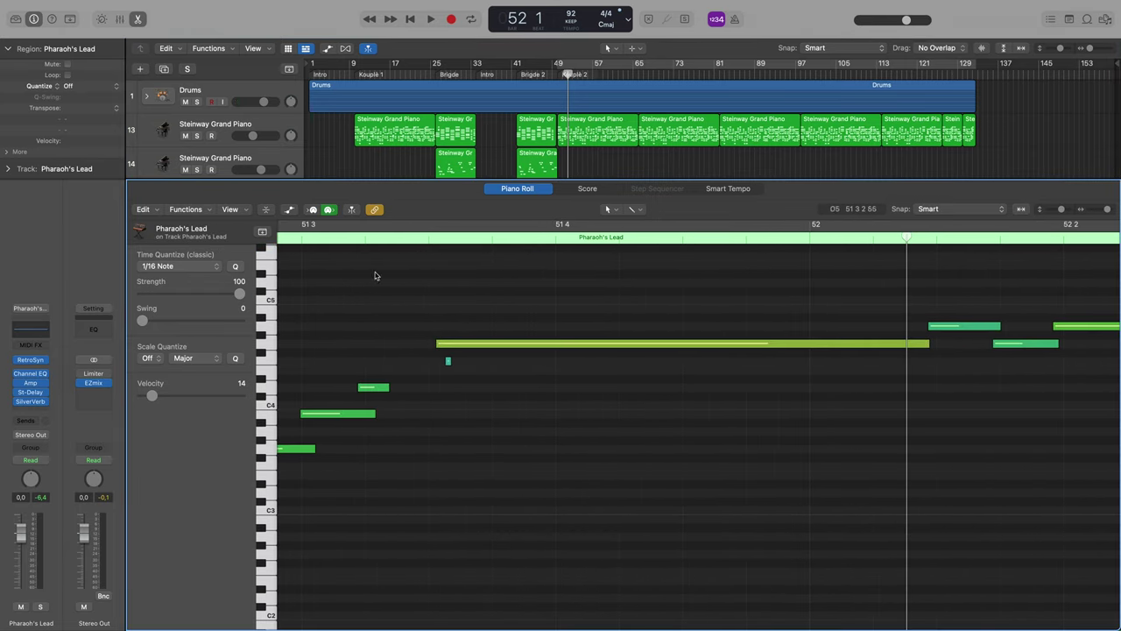
{"action": "left_click", "coordinate": [359, 245]}
- Play the lead passage around bar 51 and examine the long G4 note and its neighbouring notes
{"action": "key", "text": "space"}
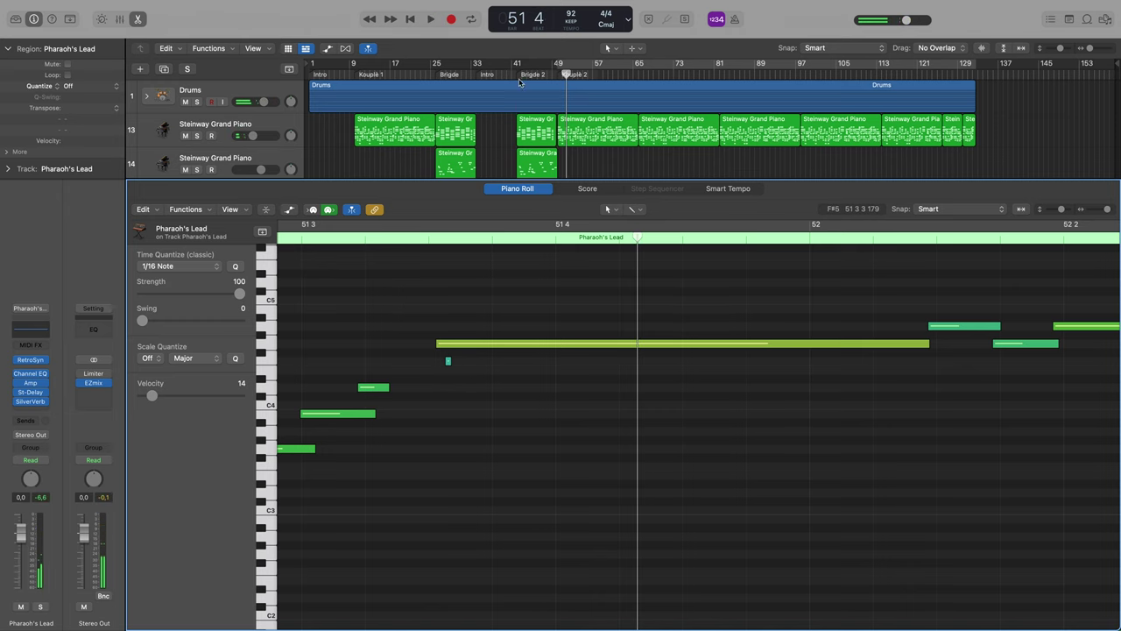
{"action": "key", "text": "space"}
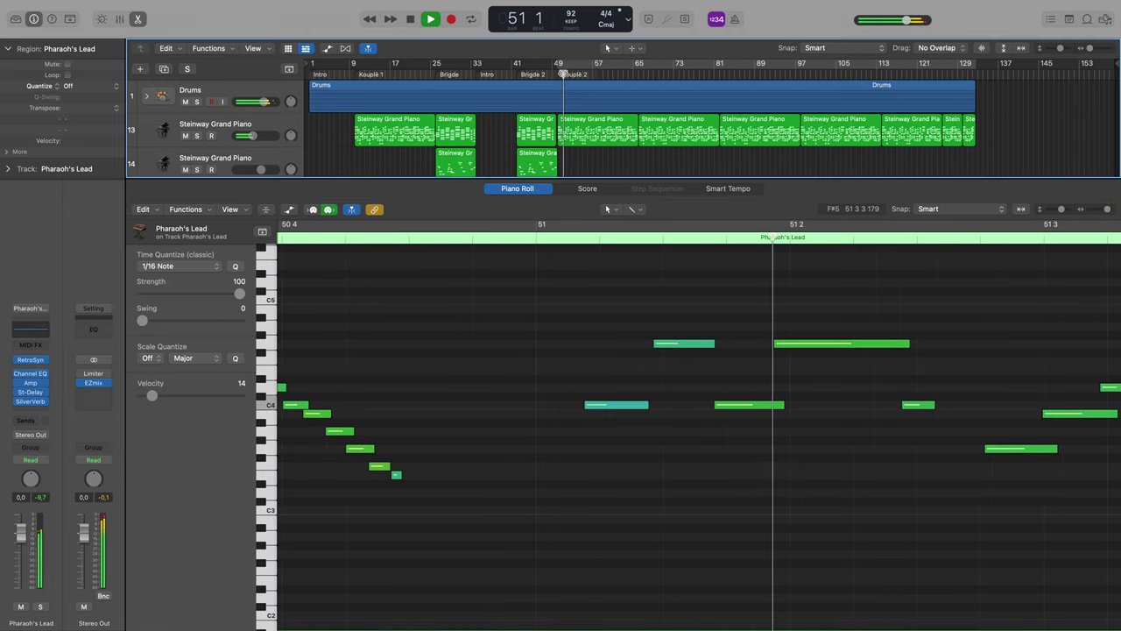
{"action": "key", "text": "space"}
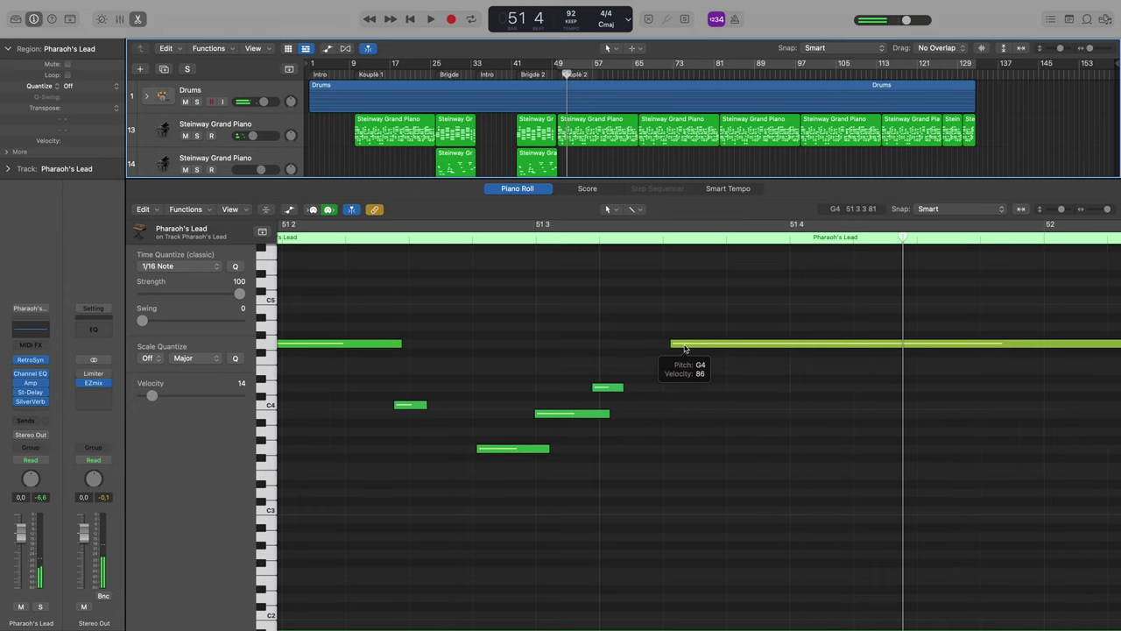
{"action": "key", "text": "super+Left"}
{"action": "key", "text": "super+Left"}
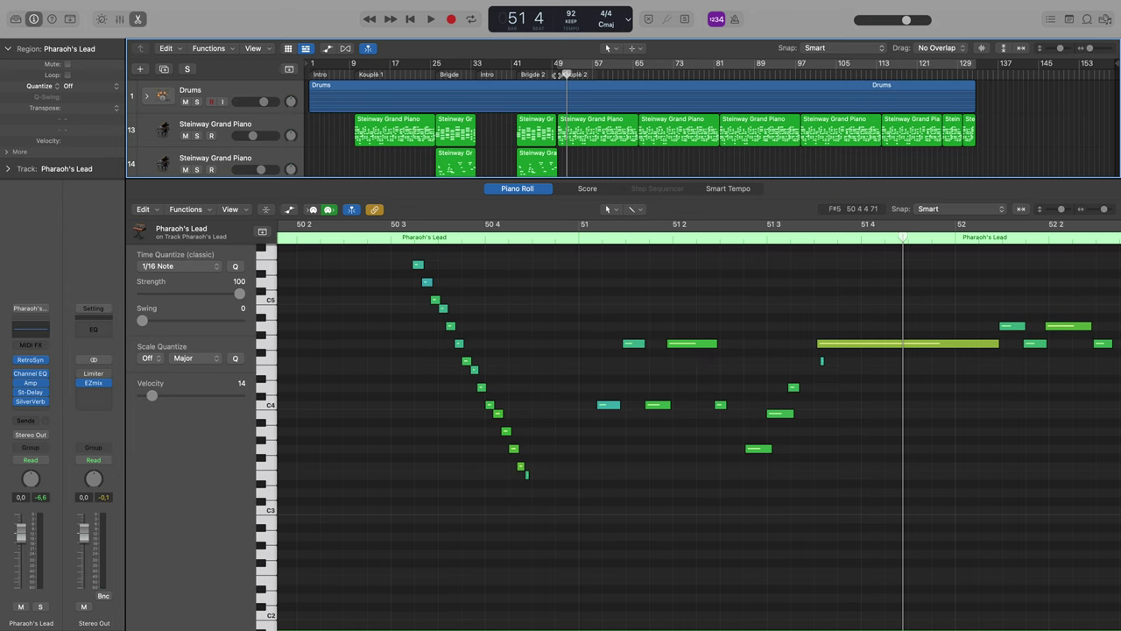
- Play the Pharaoh's Lead part from bar 50, at the start of Kouplé 2, into the fourth beat of bar 51
{"action": "left_click", "coordinate": [557, 74]}
{"action": "scroll", "coordinate": [566, 74], "scroll_direction": "up", "scroll_amount": 5}
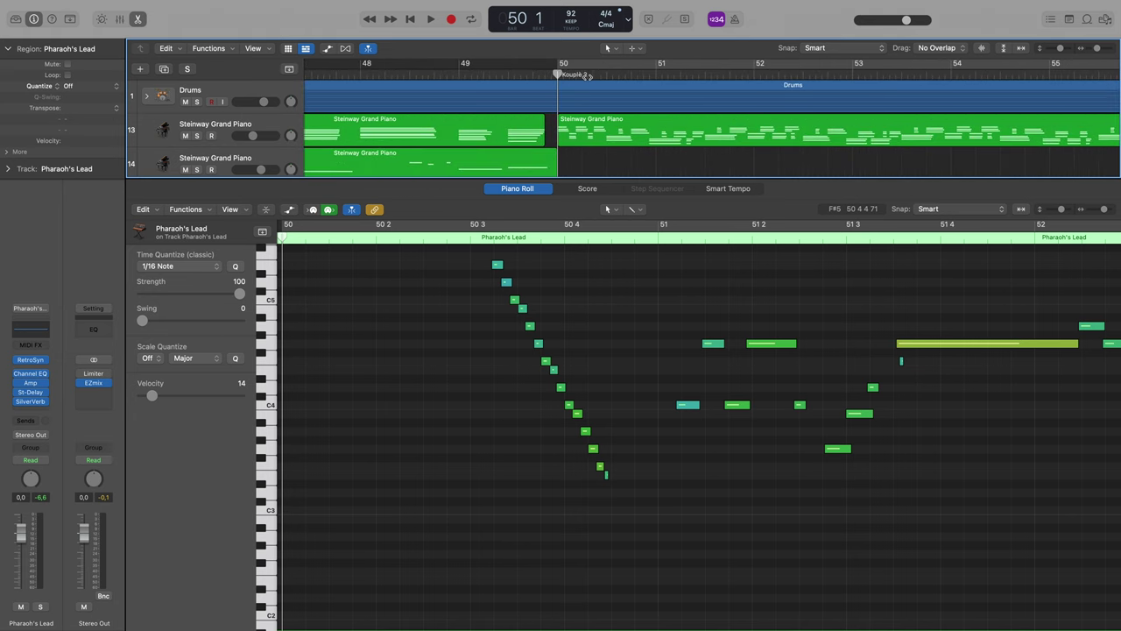
{"action": "scroll", "coordinate": [574, 87], "scroll_direction": "down", "scroll_amount": 5}
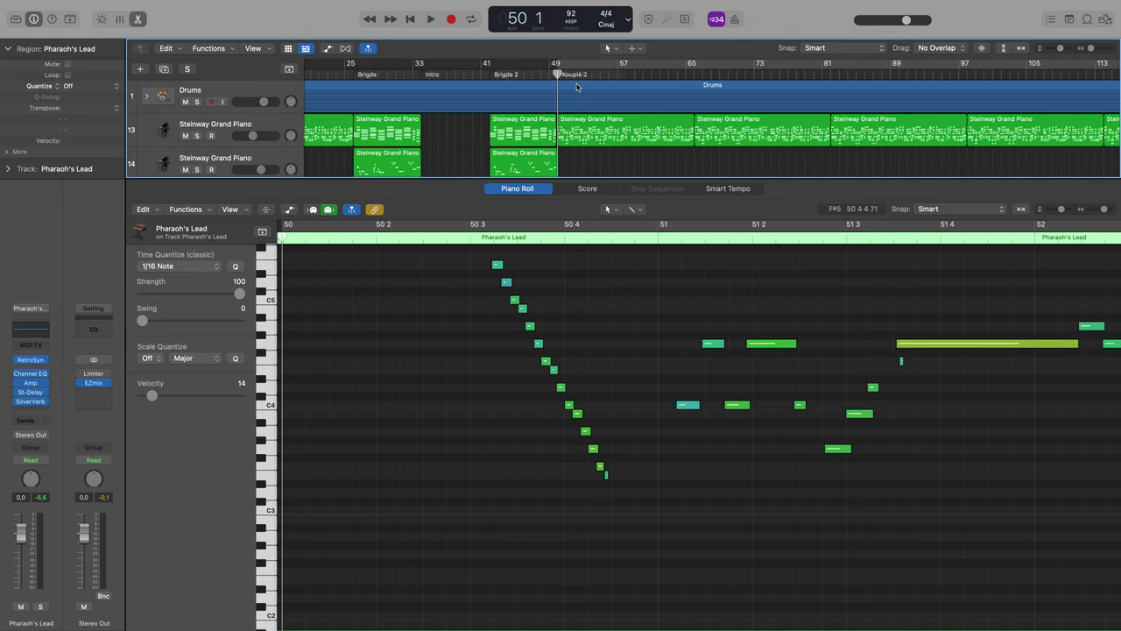
{"action": "key", "text": "space"}
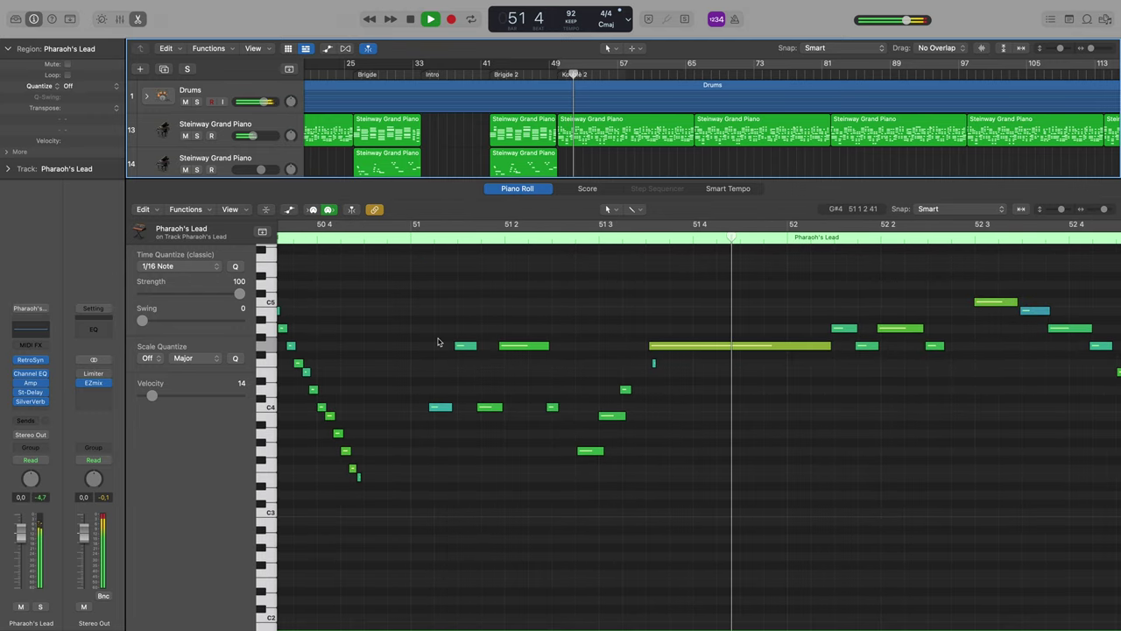
{"action": "key", "text": "space"}
- Quantize the lead notes of bar 51, from the first C4 through the long G4, to 1/16 notes
{"action": "left_click_drag", "start_coordinate": [430, 304], "coordinate": [741, 493]}
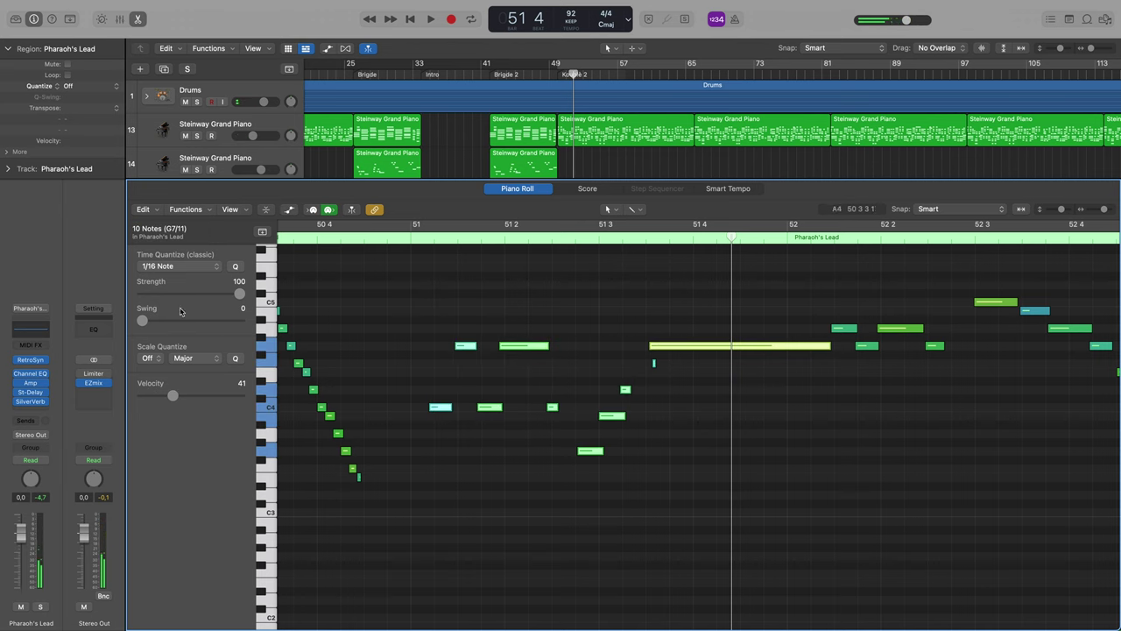
{"action": "left_click", "coordinate": [185, 211]}
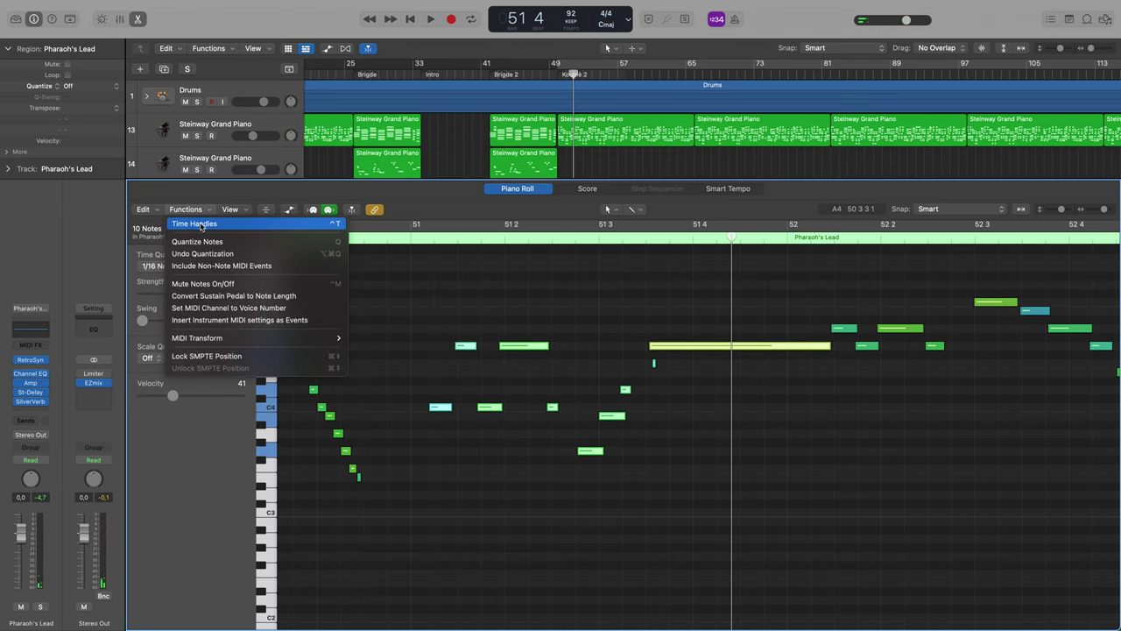
{"action": "left_click", "coordinate": [207, 242]}
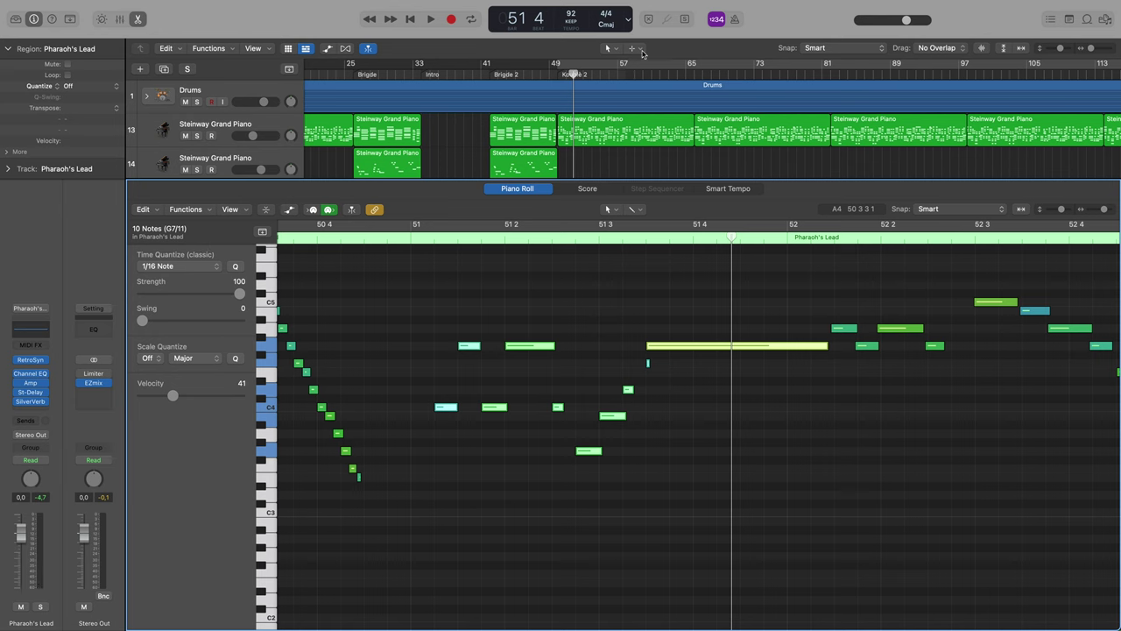
- Play back the quantized phrase of bar 51 and follow the lead on into bar 53
{"action": "key", "text": "space"}
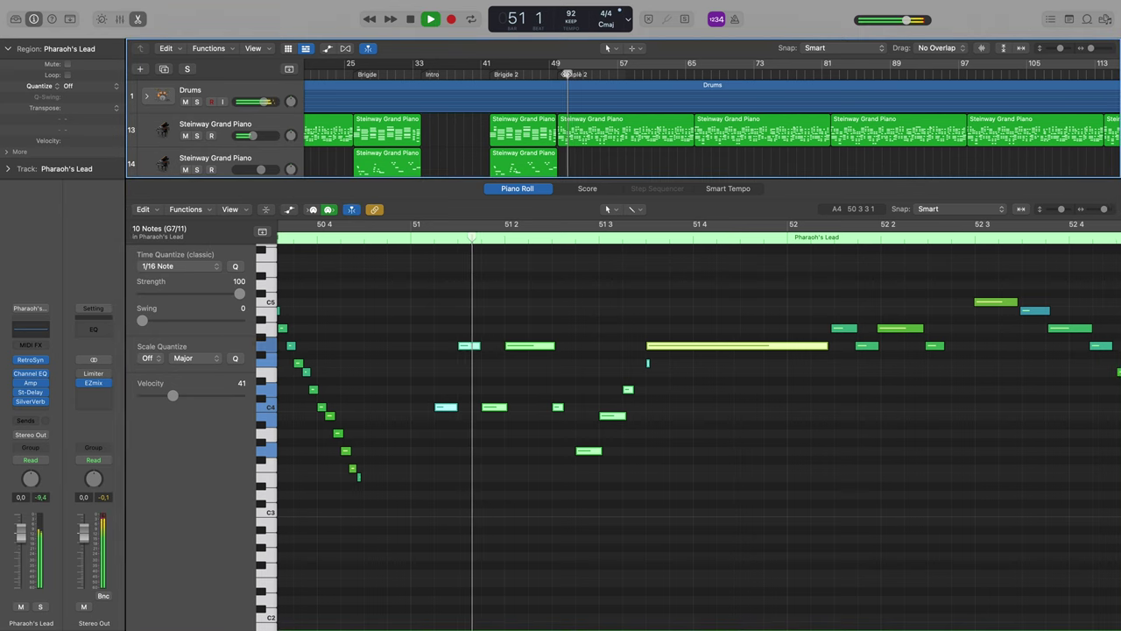
{"action": "key", "text": "space"}
{"action": "key", "text": "space"}
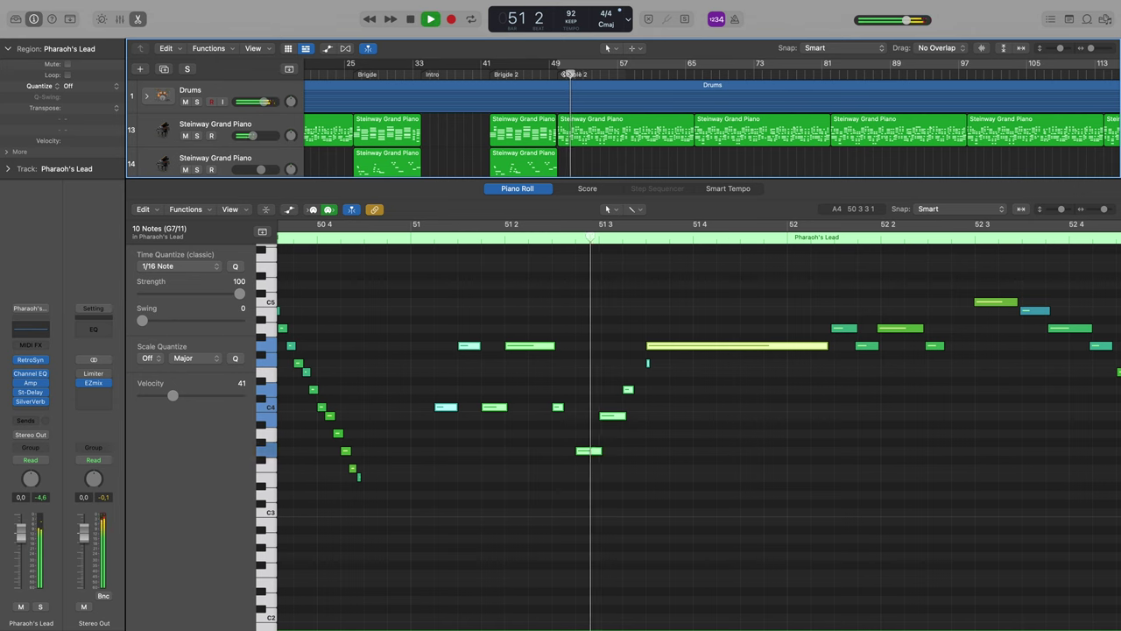
{"action": "scroll", "coordinate": [784, 316], "scroll_direction": "right", "scroll_amount": 5}
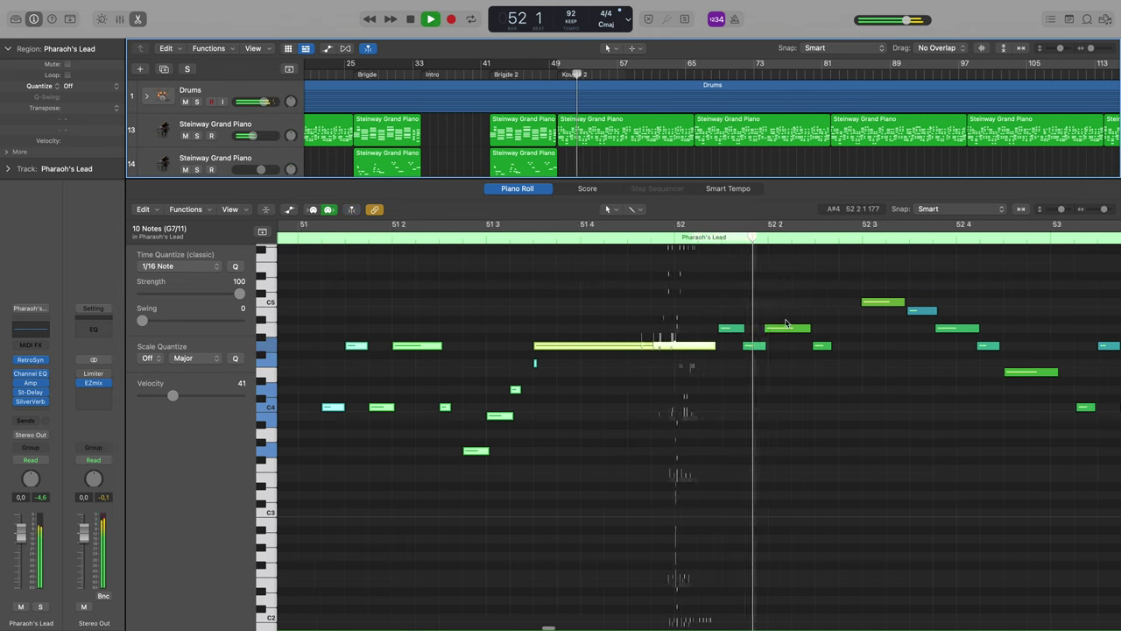
{"action": "scroll", "coordinate": [785, 323], "scroll_direction": "right", "scroll_amount": 5}
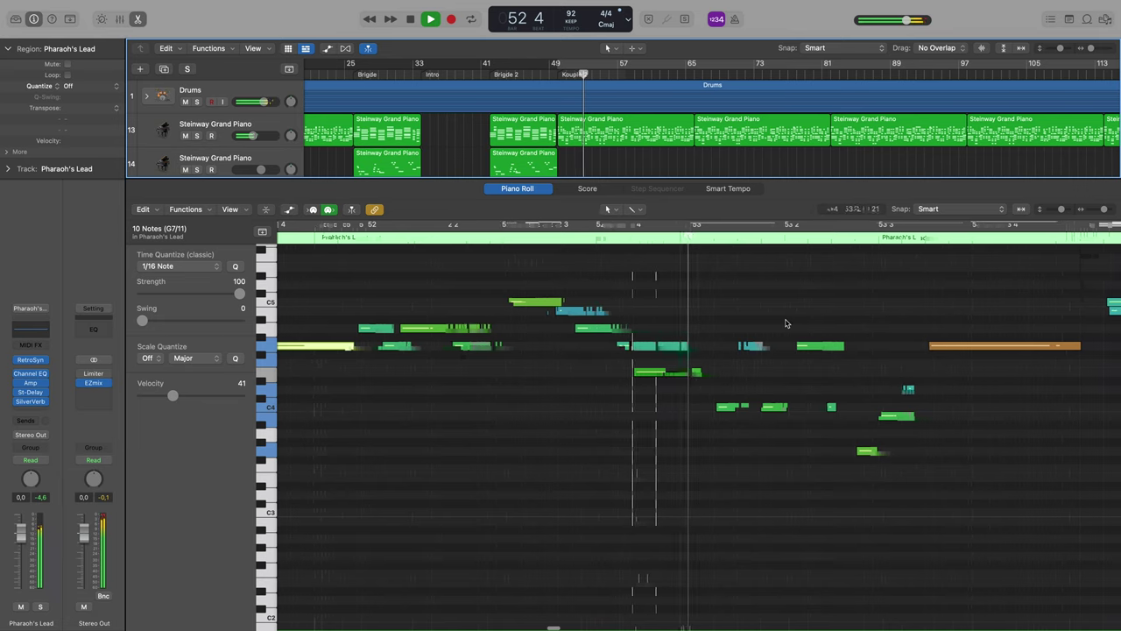
{"action": "key", "text": "space"}
- Quantize the lead notes of bar 53, from the first C4 through the long G4, to 1/16 notes
{"action": "left_click_drag", "start_coordinate": [593, 291], "coordinate": [910, 483]}
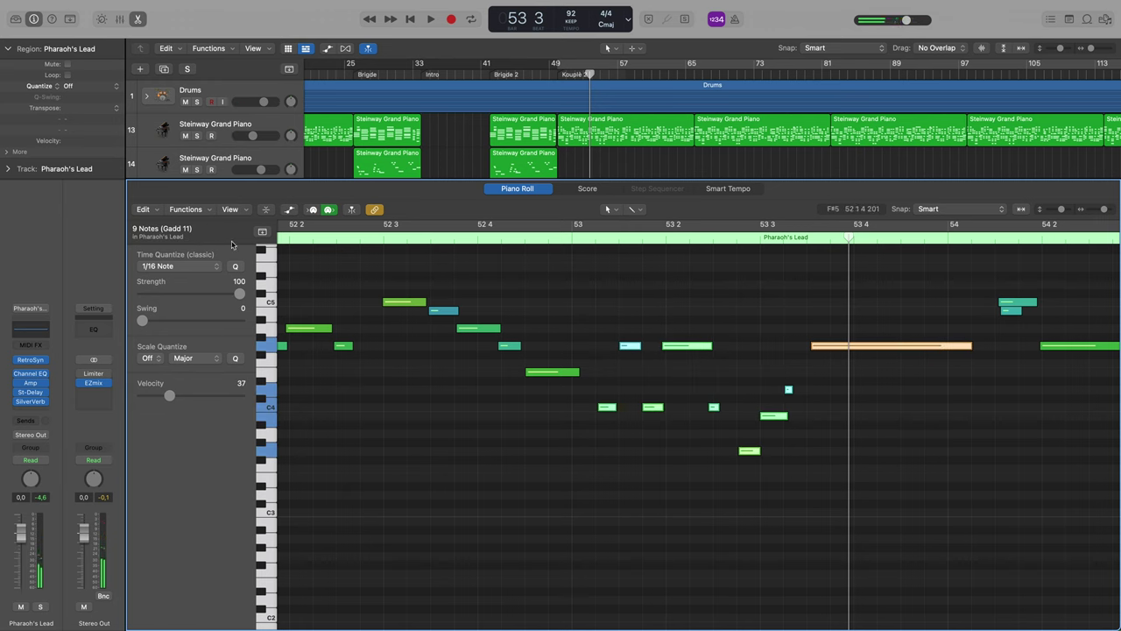
{"action": "left_click", "coordinate": [184, 210]}
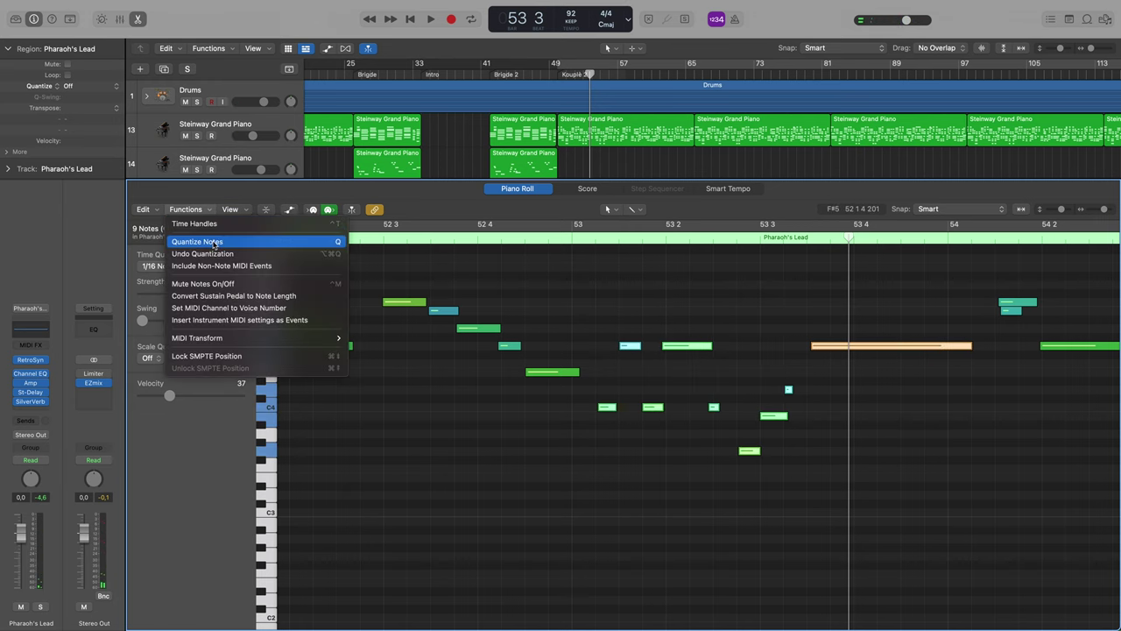
{"action": "left_click", "coordinate": [211, 242]}
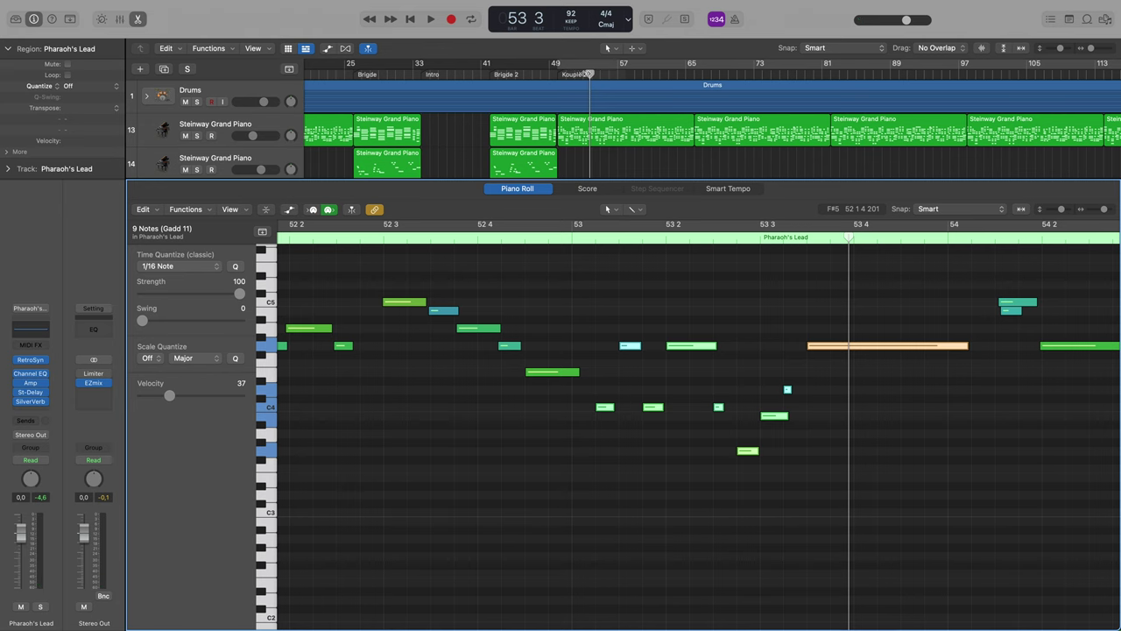
- Play on to bar 55 and quantize its lead notes, including the long G4, to 1/16 notes
{"action": "key", "text": "space"}
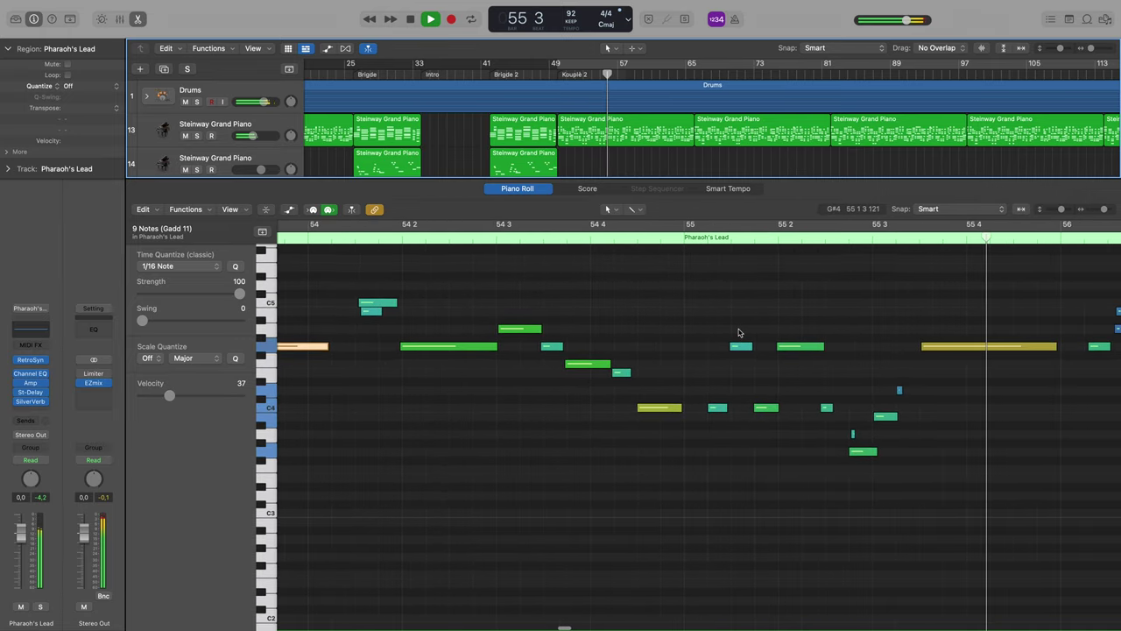
{"action": "key", "text": "space"}
{"action": "left_click_drag", "start_coordinate": [708, 292], "coordinate": [962, 477]}
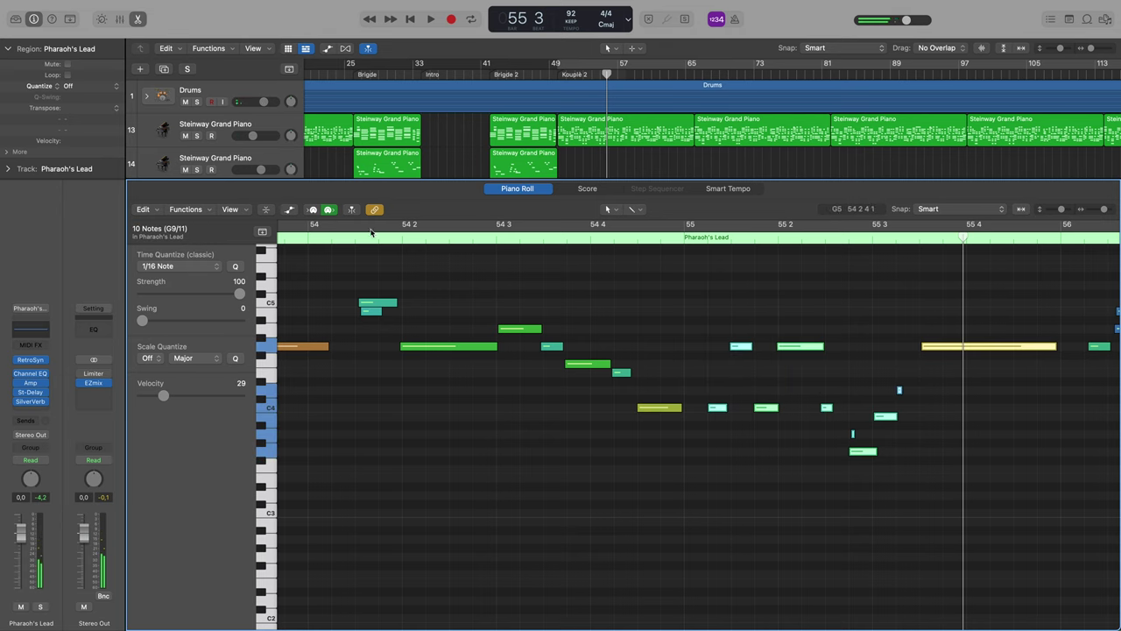
{"action": "left_click", "coordinate": [185, 209]}
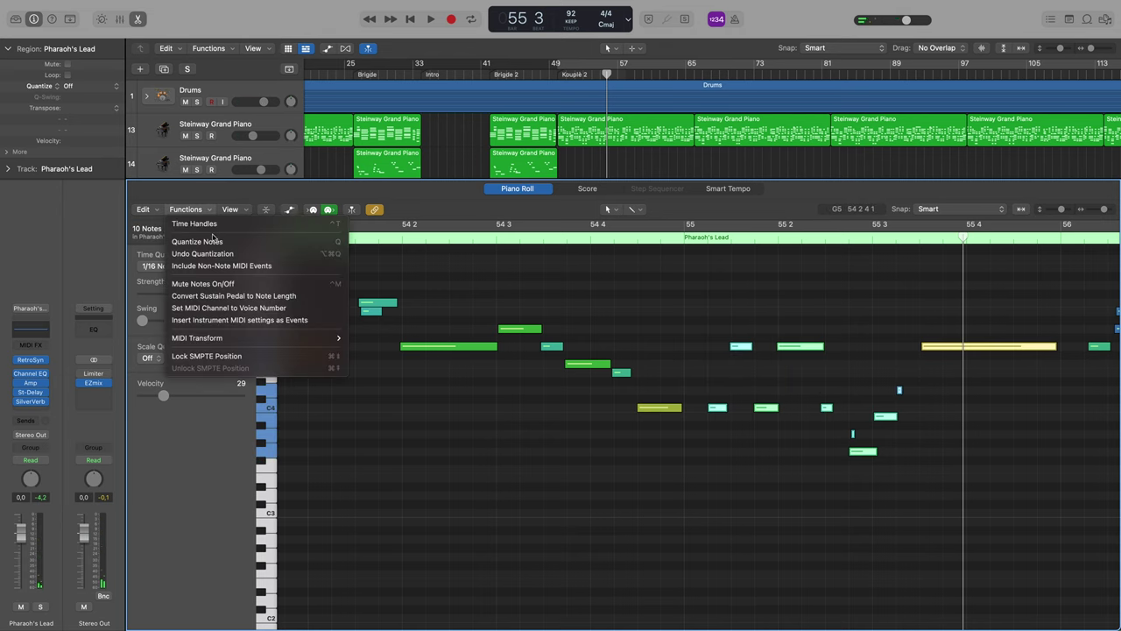
{"action": "left_click", "coordinate": [216, 242]}
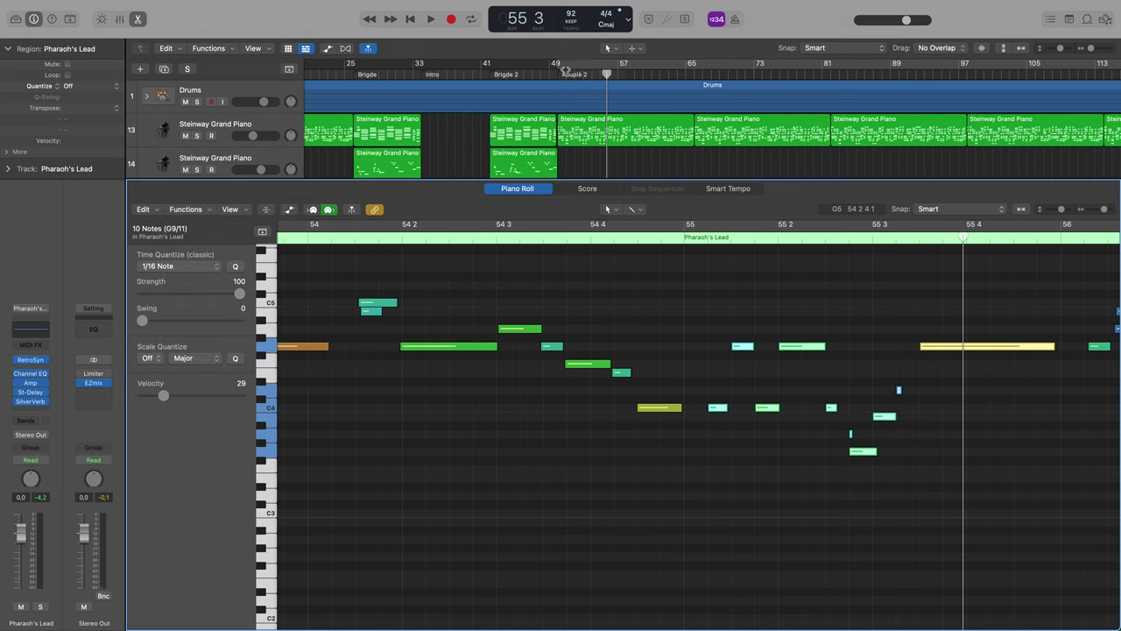
- Play on into bar 56, then replay the lead from around bar 55 to check the notes at the start of bar 56
{"action": "key", "text": "space"}
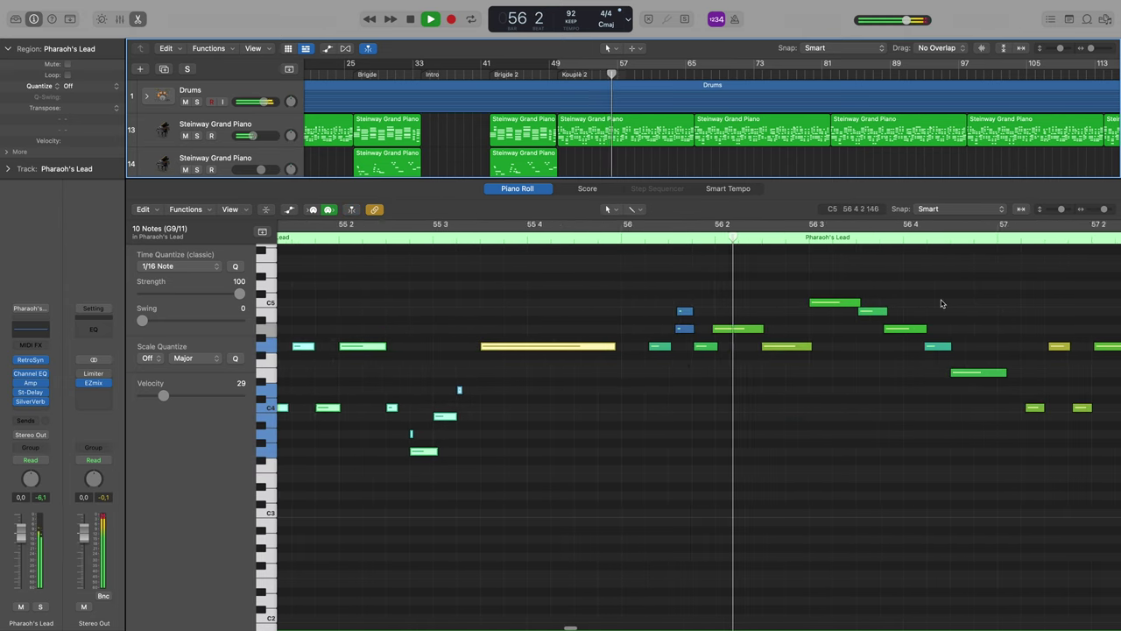
{"action": "key", "text": "space"}
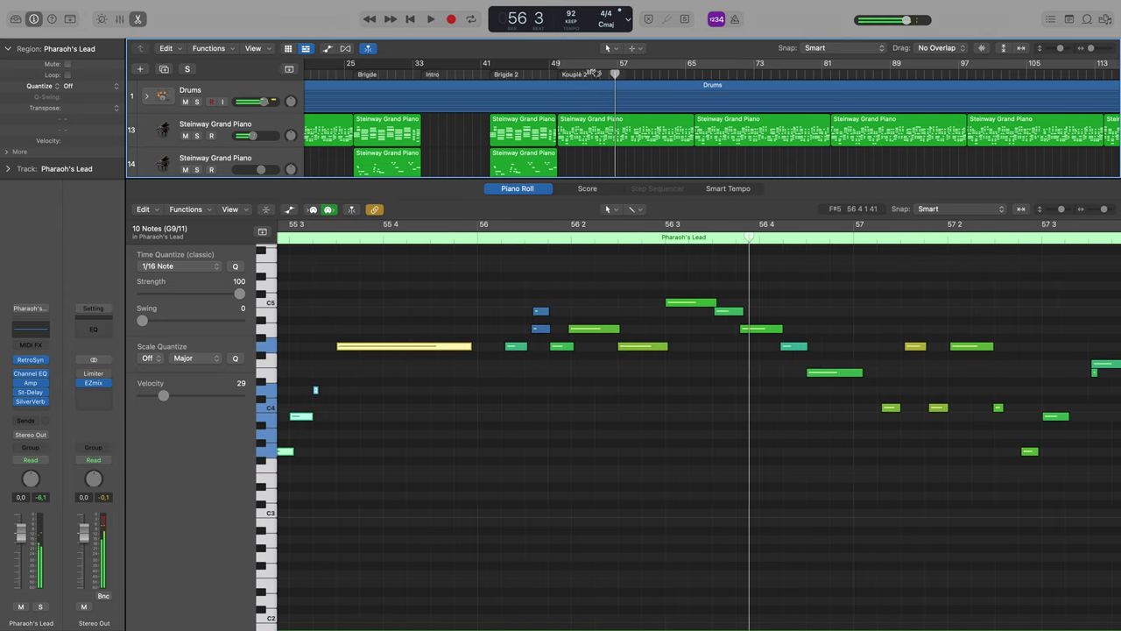
{"action": "left_click", "coordinate": [599, 73]}
{"action": "key", "text": "space"}
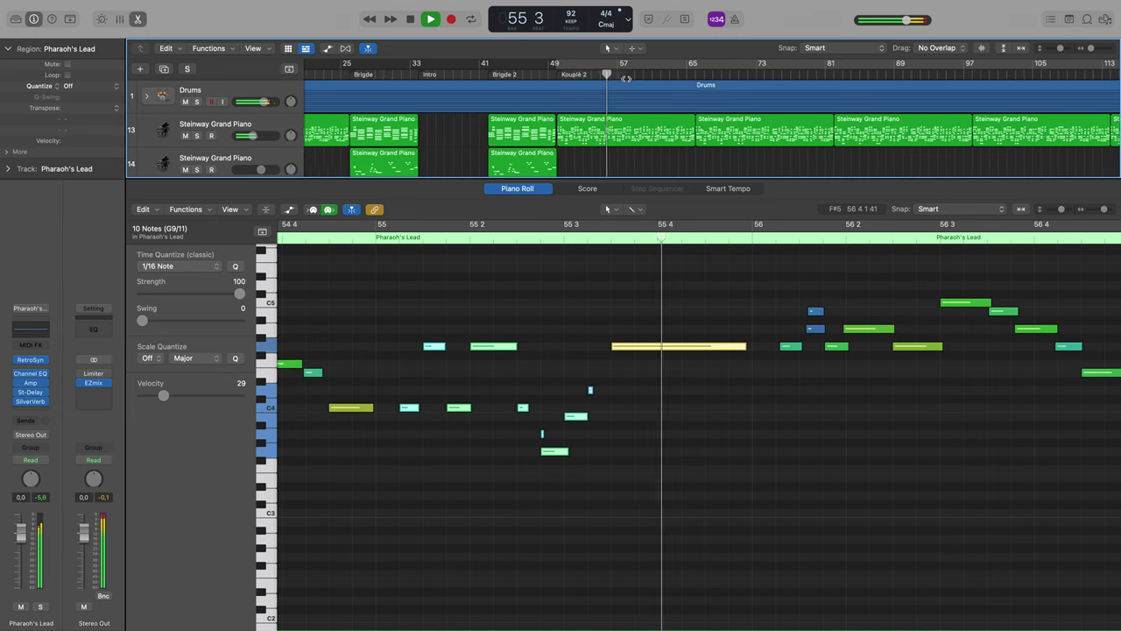
{"action": "scroll", "coordinate": [629, 80], "scroll_direction": "up", "scroll_amount": 5}
{"action": "left_click", "coordinate": [605, 74]}
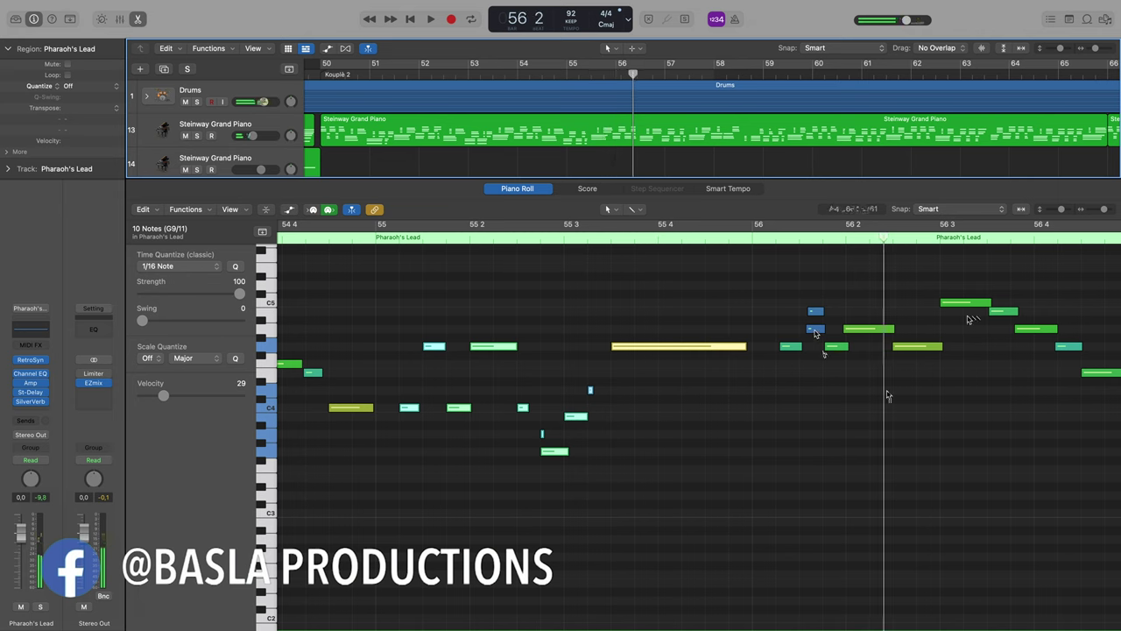
- Check the short notes at the start of bar 56 one by one and delete the short B4 note just before 56 2
{"action": "left_click", "coordinate": [815, 329]}
{"action": "left_click", "coordinate": [789, 347]}
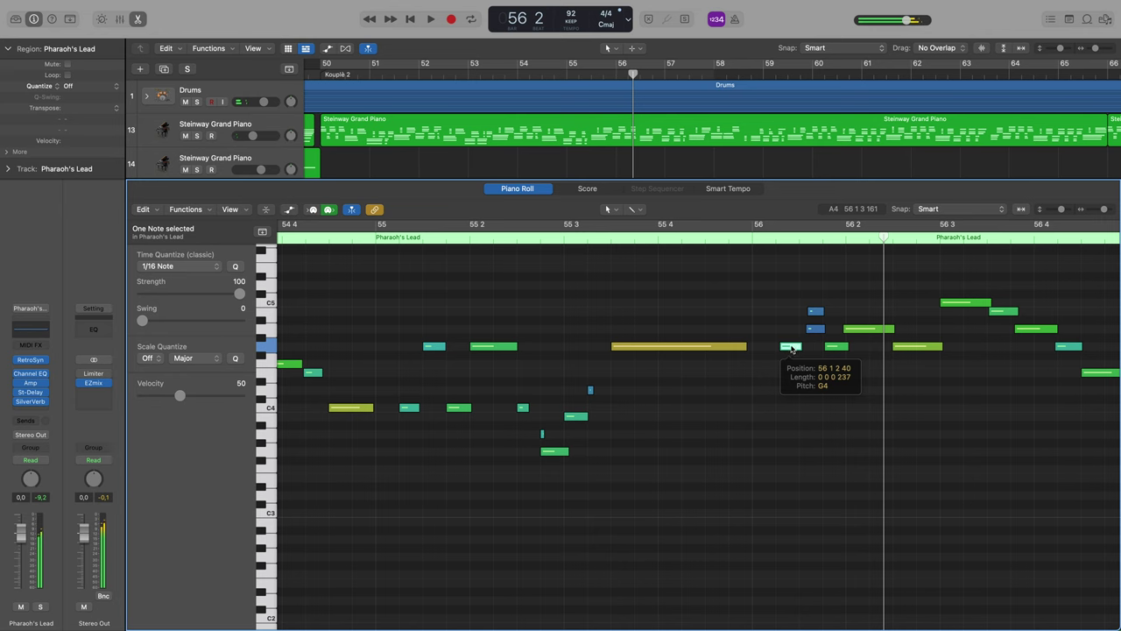
{"action": "left_click", "coordinate": [810, 330]}
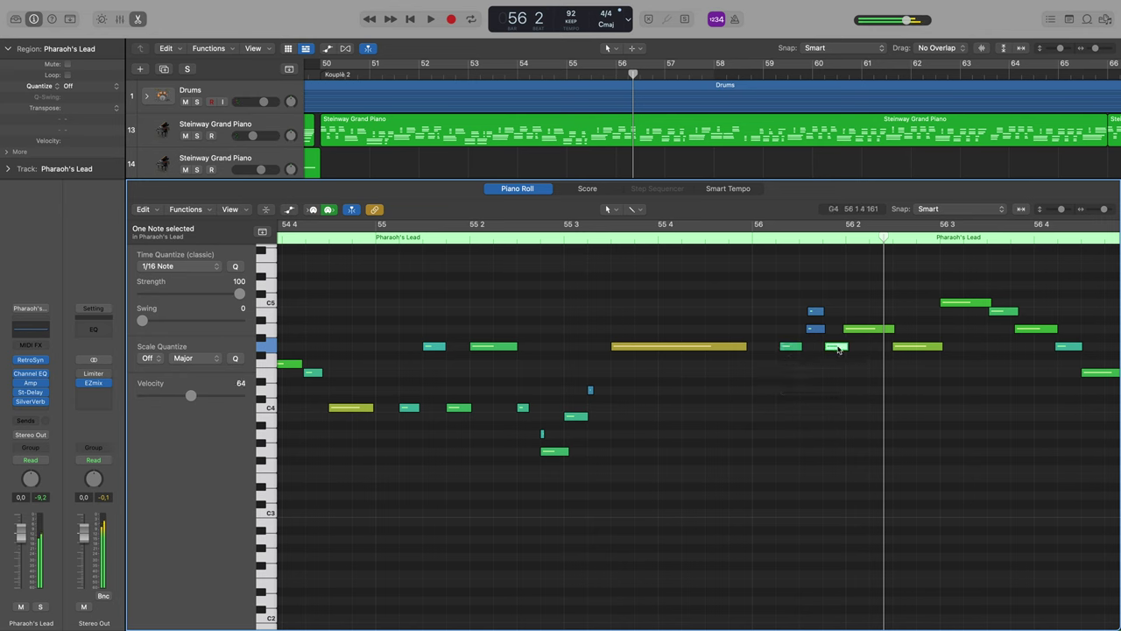
{"action": "left_click", "coordinate": [851, 329]}
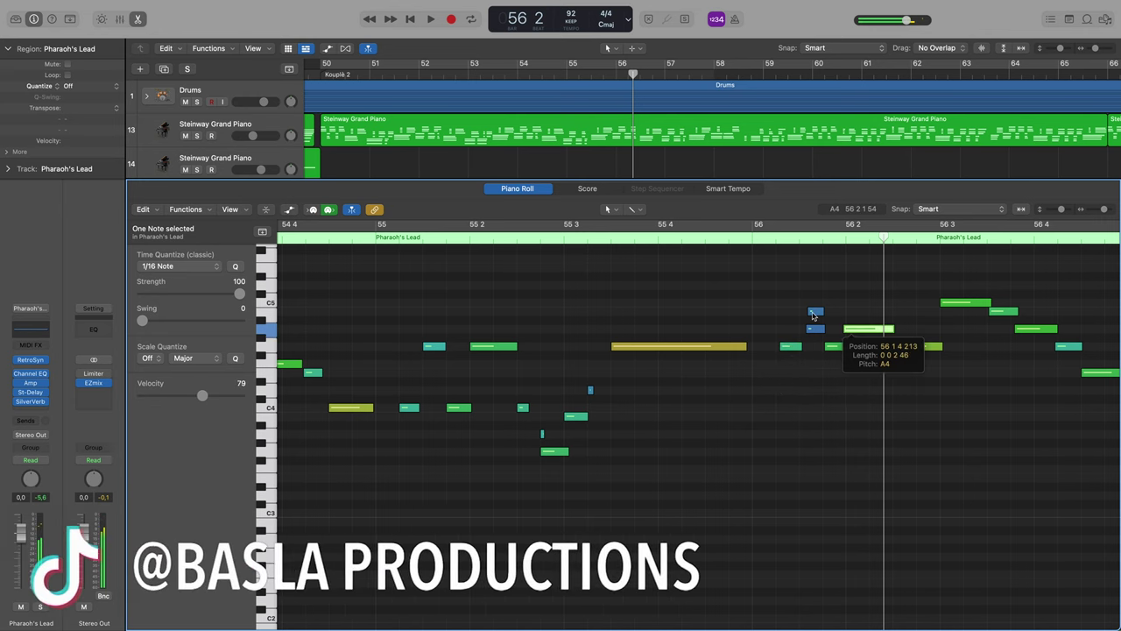
{"action": "left_click", "coordinate": [814, 312]}
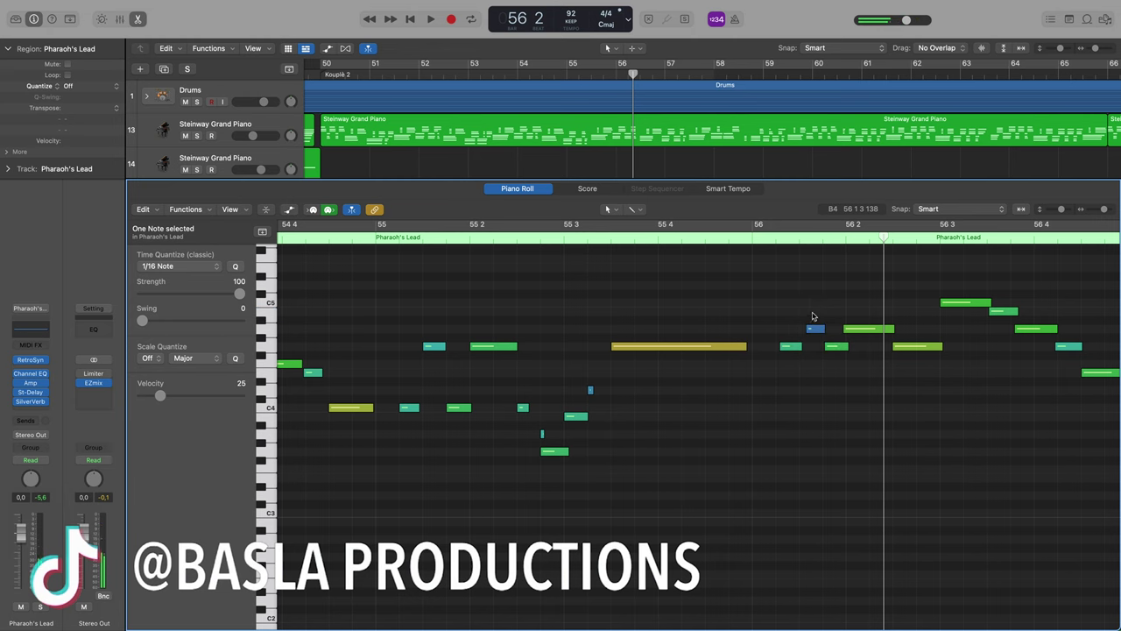
- Quantize the lead notes from the start of bar 56 to about 57 2 to 1/16 notes
{"action": "scroll", "coordinate": [758, 302], "scroll_direction": "right", "scroll_amount": 5}
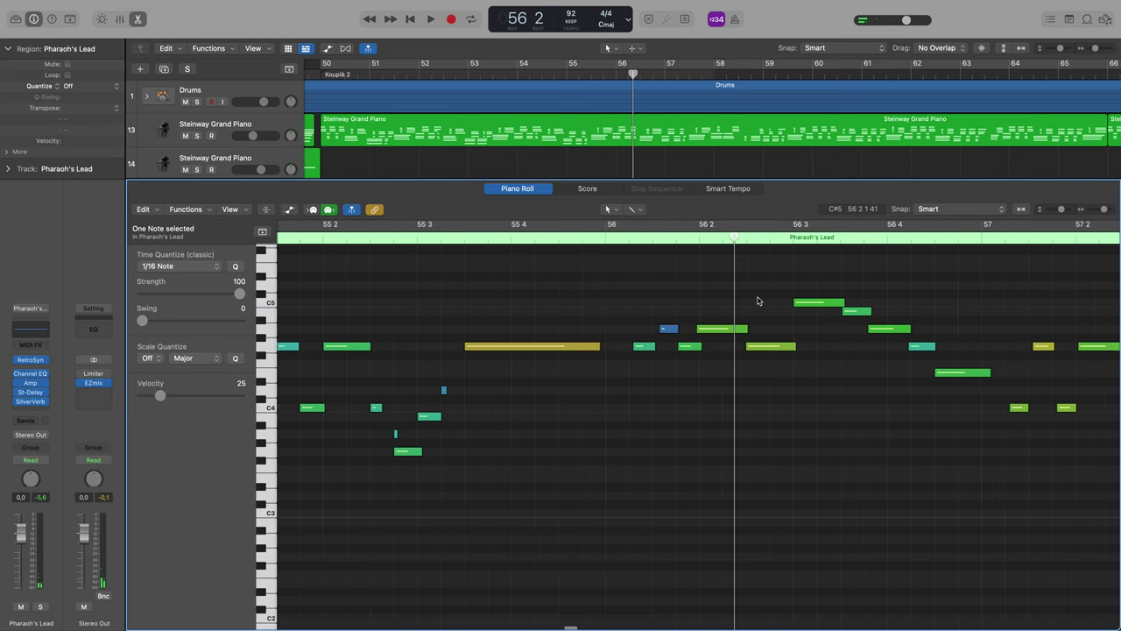
{"action": "left_click_drag", "start_coordinate": [592, 270], "coordinate": [1095, 497]}
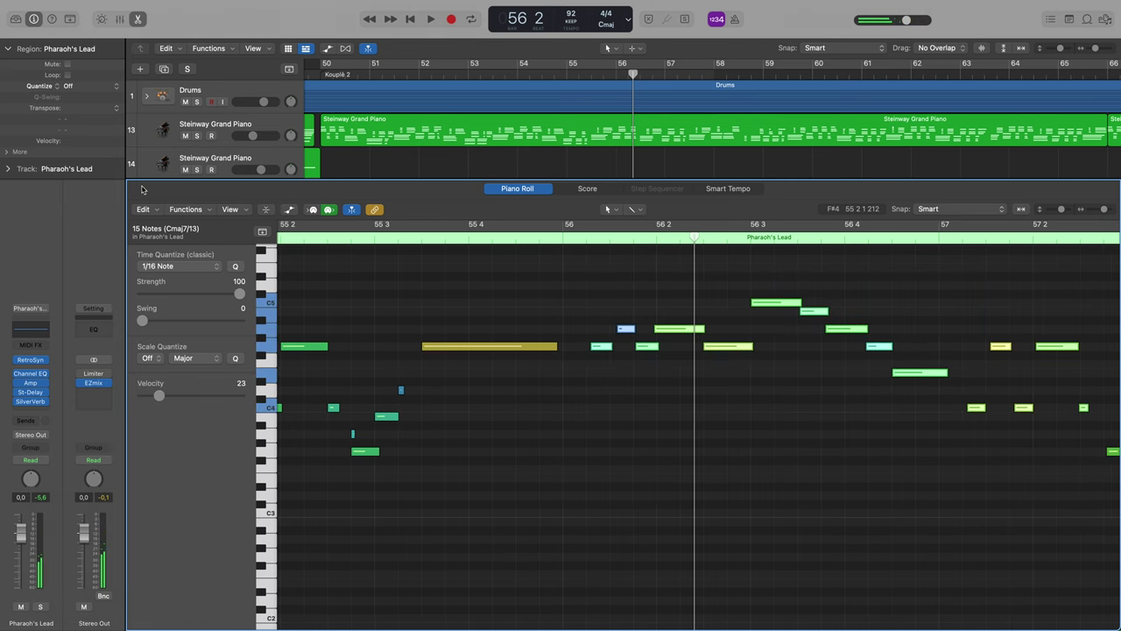
{"action": "left_click", "coordinate": [188, 206]}
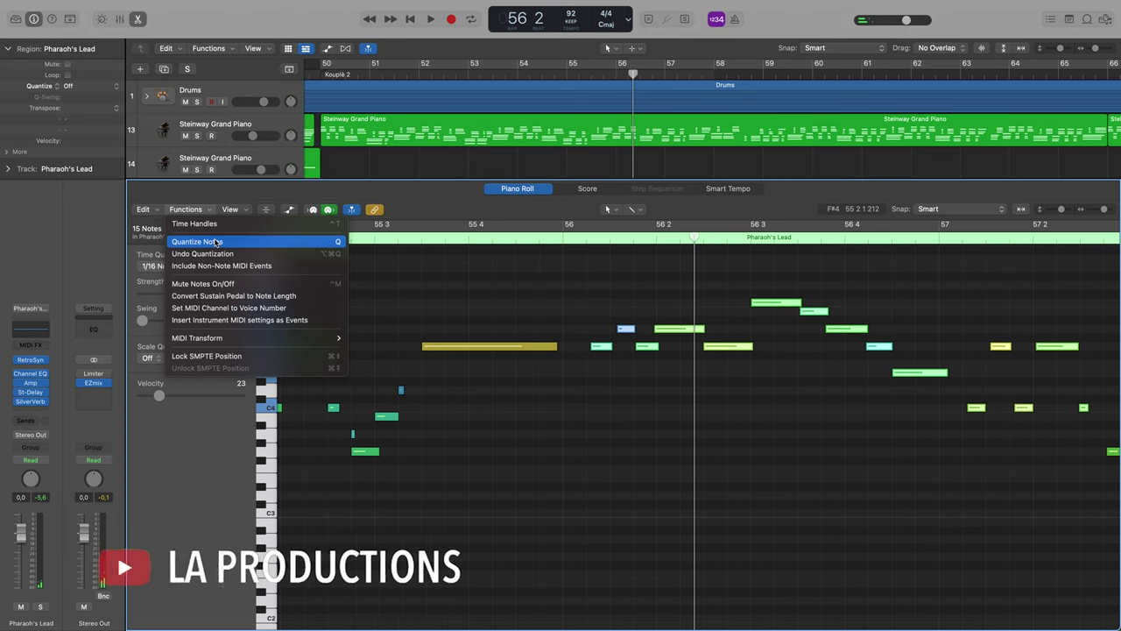
{"action": "left_click", "coordinate": [215, 243]}
- Play the lead from around bar 56 into bar 57 and repeat the passage from the middle of bar 56
{"action": "double_click", "coordinate": [613, 73]}
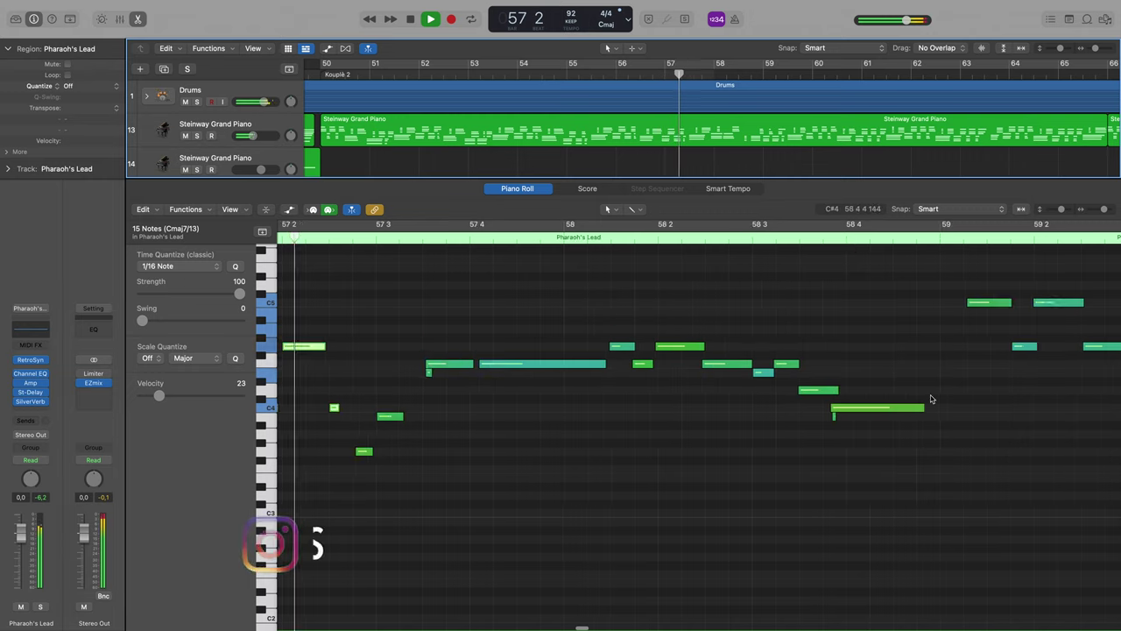
{"action": "key", "text": "space"}
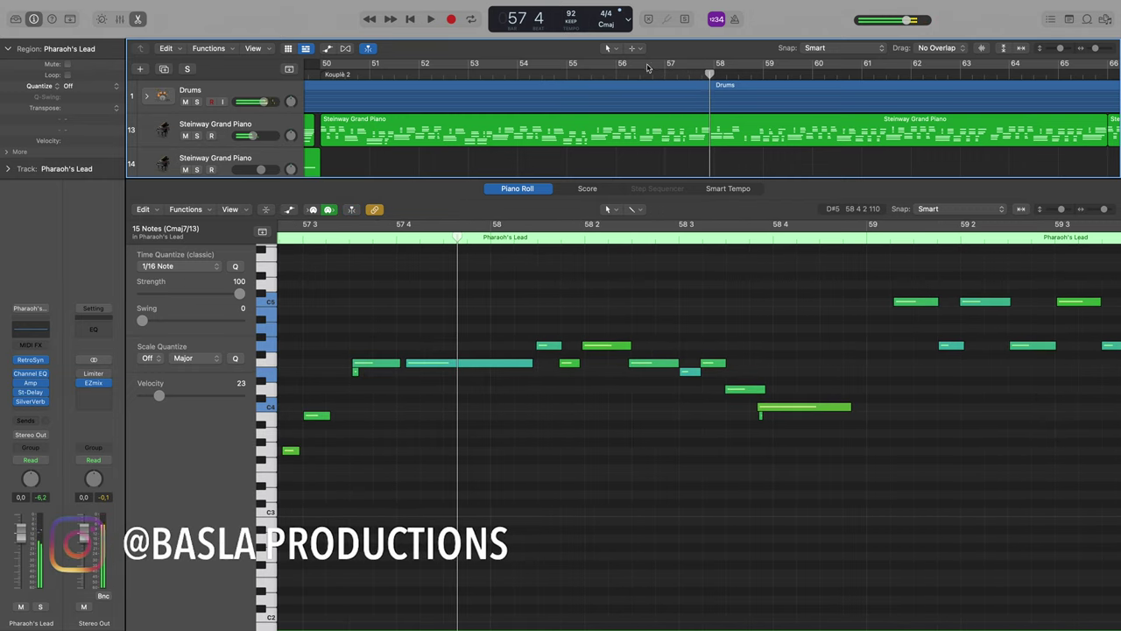
{"action": "double_click", "coordinate": [647, 74]}
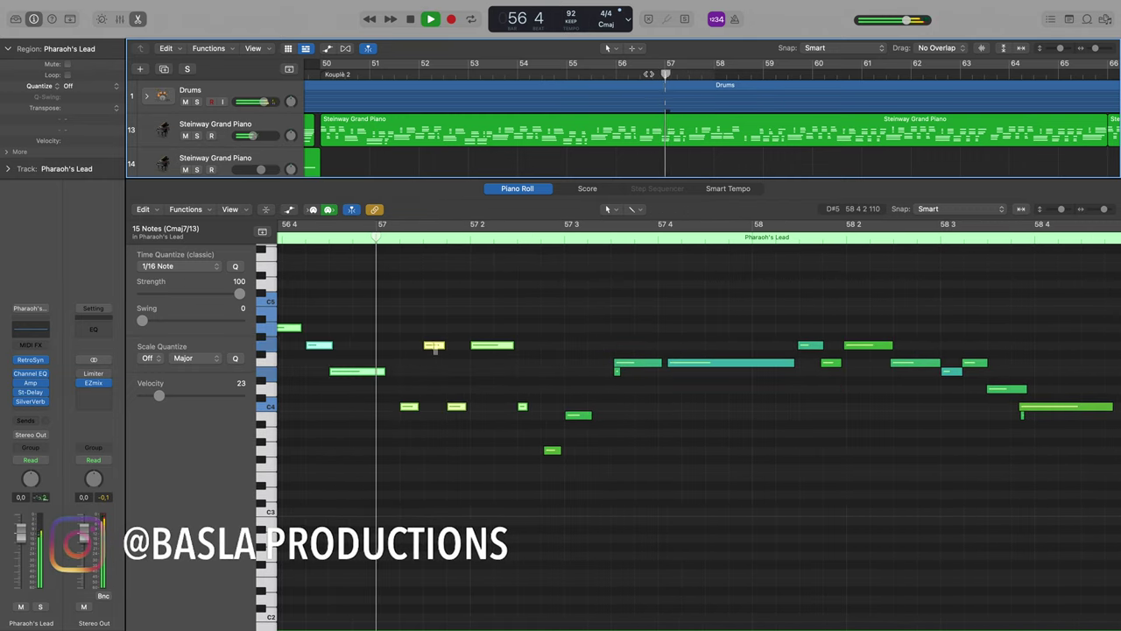
{"action": "key", "text": "space"}
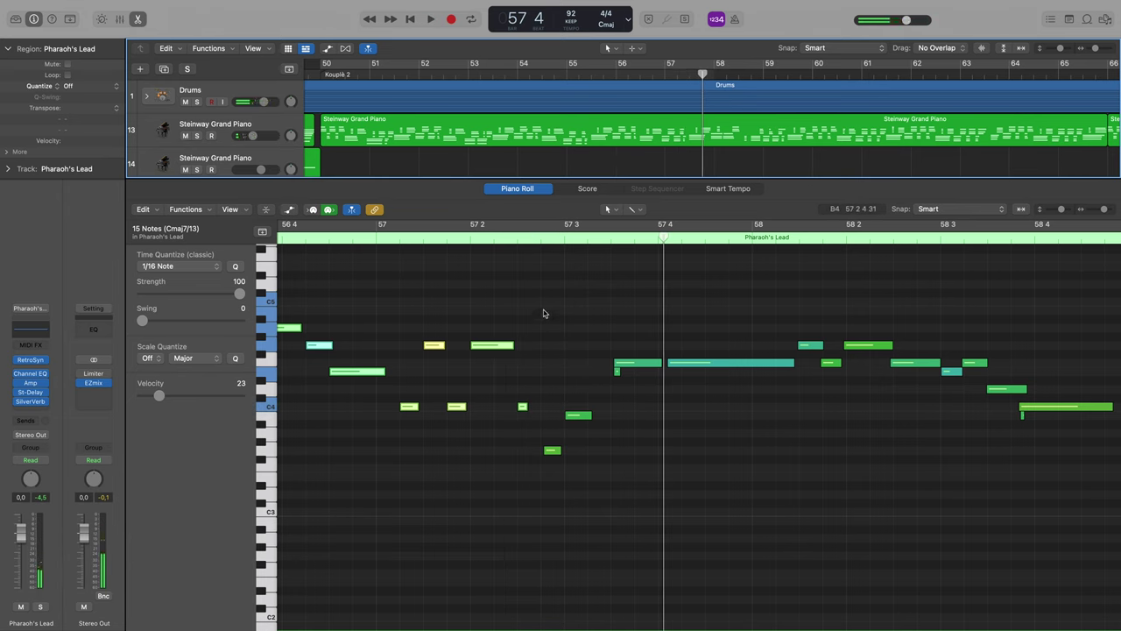
- Replay from bar 57 and raise the two F4 notes and the short E4 around 57 4 by two semitones
{"action": "double_click", "coordinate": [667, 74]}
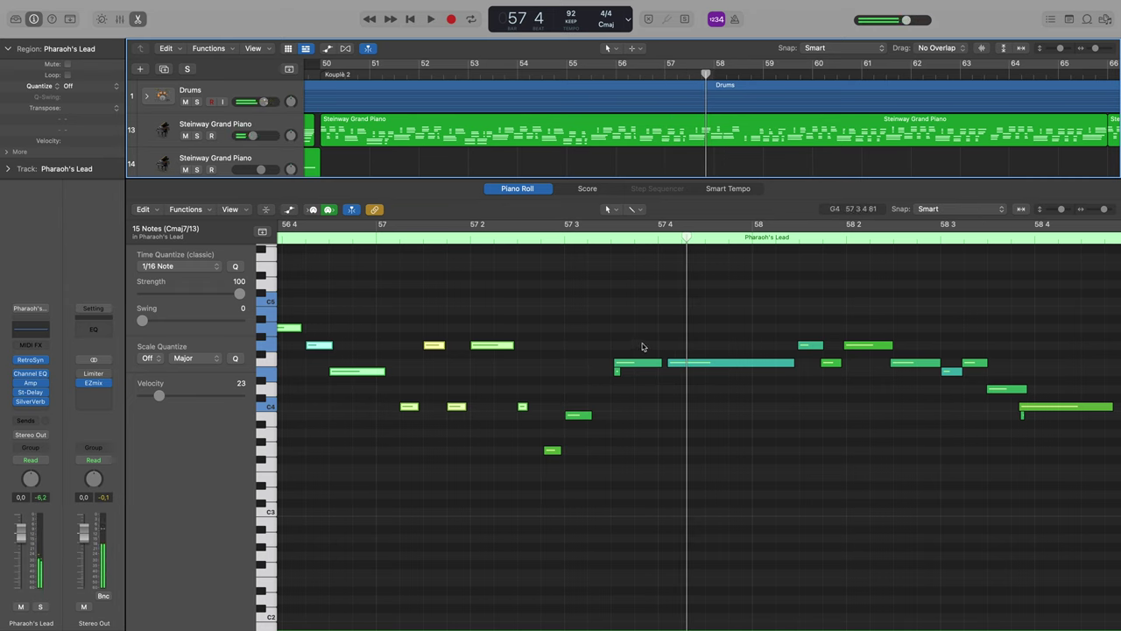
{"action": "left_click_drag", "start_coordinate": [642, 346], "coordinate": [675, 367]}
{"action": "mouse_move", "coordinate": [603, 347]}
{"action": "left_mouse_down"}
{"action": "mouse_move", "coordinate": [687, 390]}
{"action": "mouse_move", "coordinate": [616, 355]}
{"action": "left_mouse_up"}
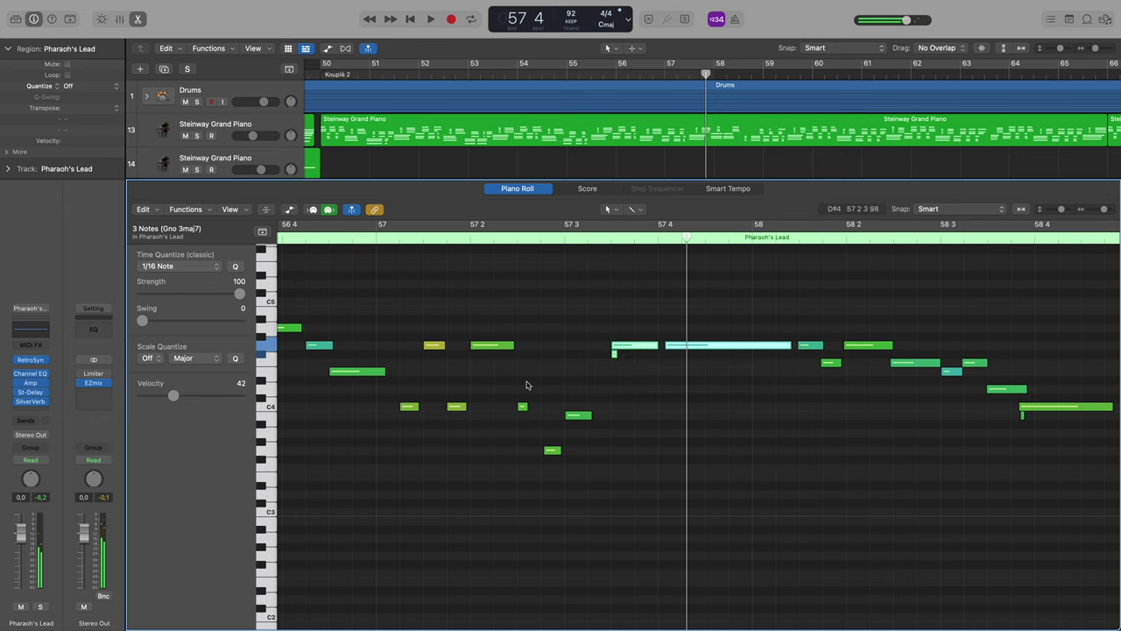
- Quantize the G3 and B3 notes around 57 3 to 1/16 notes and play the passage up to 57 4
{"action": "left_click_drag", "start_coordinate": [541, 380], "coordinate": [601, 480]}
{"action": "left_click", "coordinate": [184, 211]}
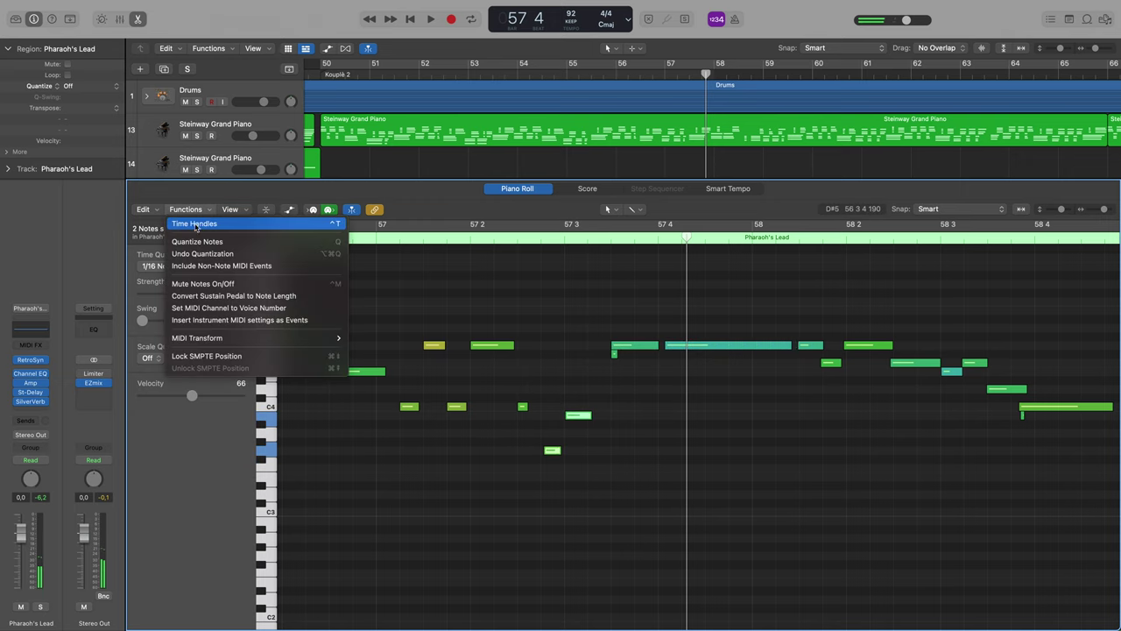
{"action": "left_click", "coordinate": [203, 243]}
{"action": "left_click", "coordinate": [653, 78]}
{"action": "key", "text": "space"}
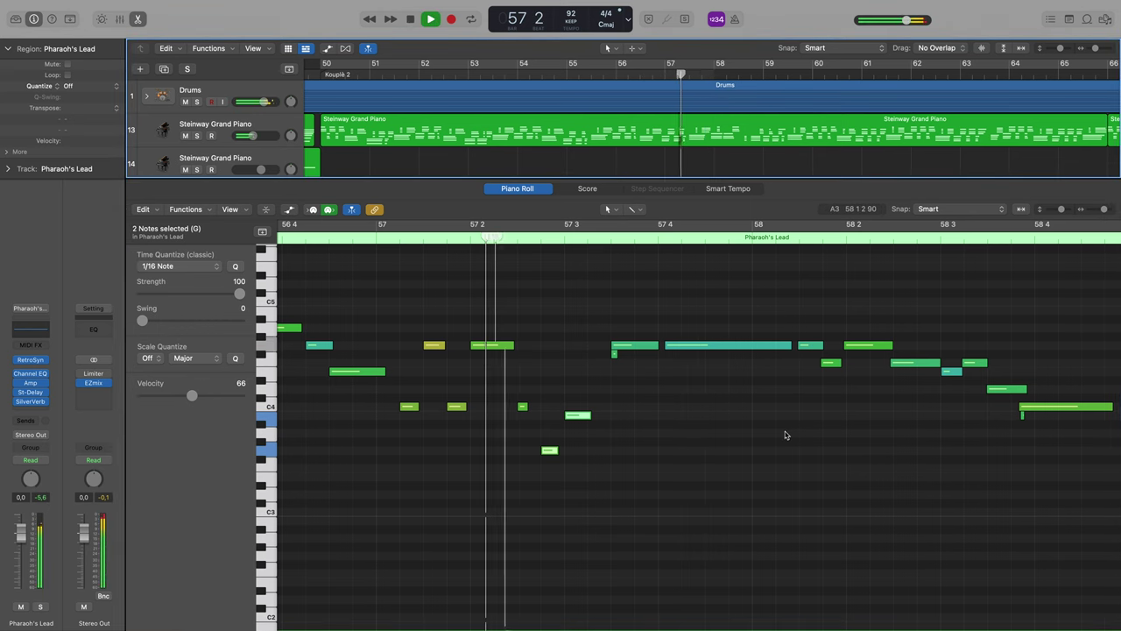
{"action": "key", "text": "space"}
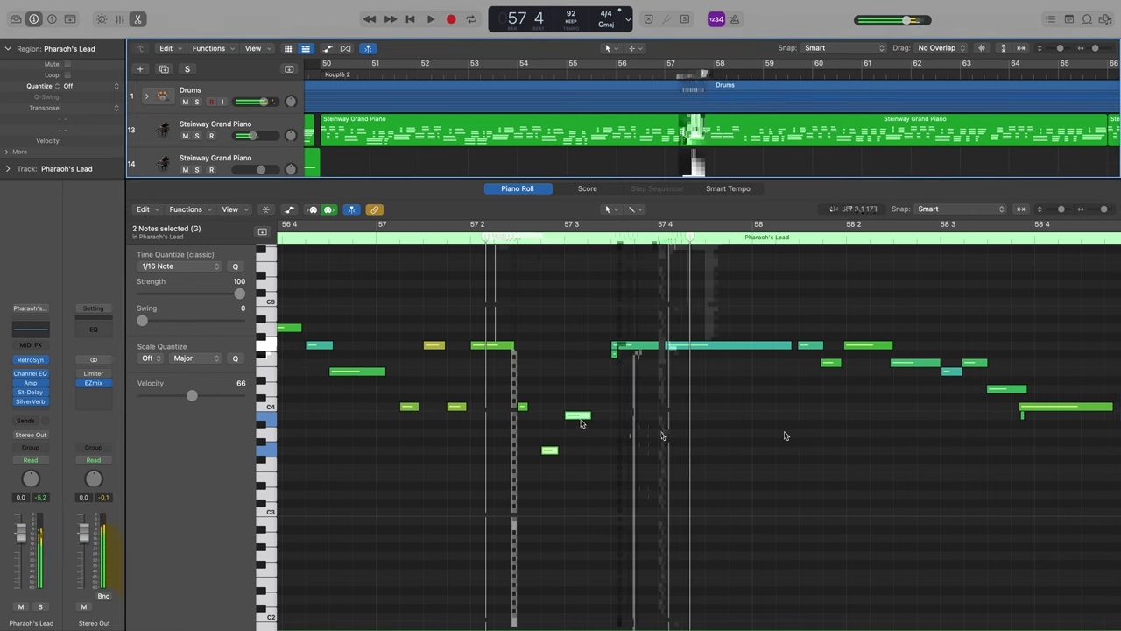
- Open the floating Event List, add a short D4 note at 57 3 2 after the B3, and play into bar 58
{"action": "mouse_move", "coordinate": [582, 416]}
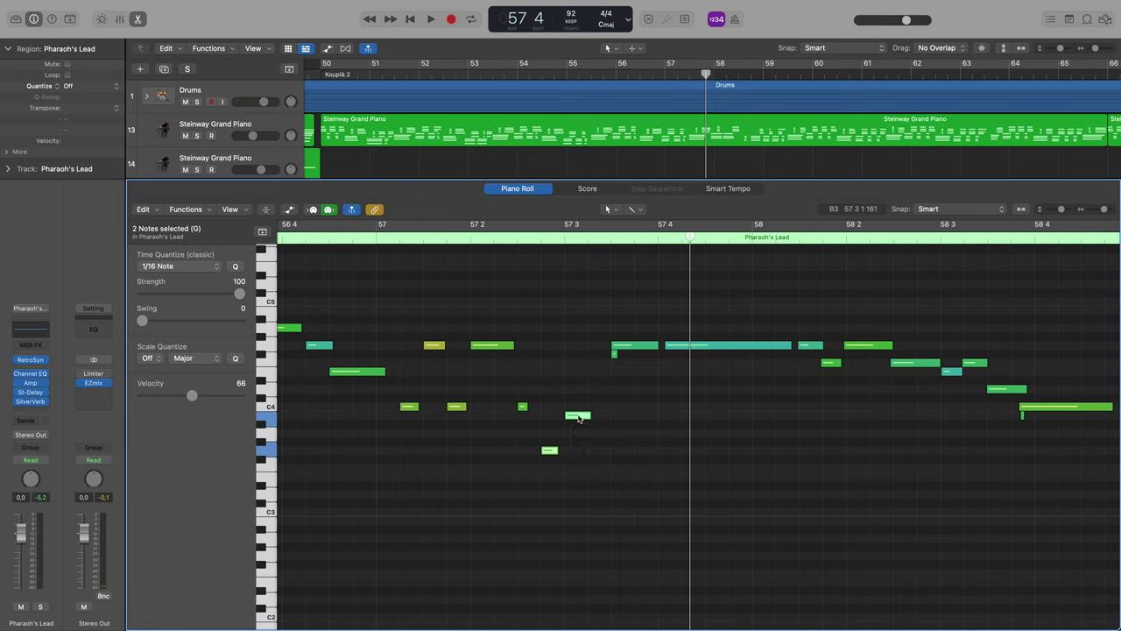
{"action": "key", "text": "super+0"}
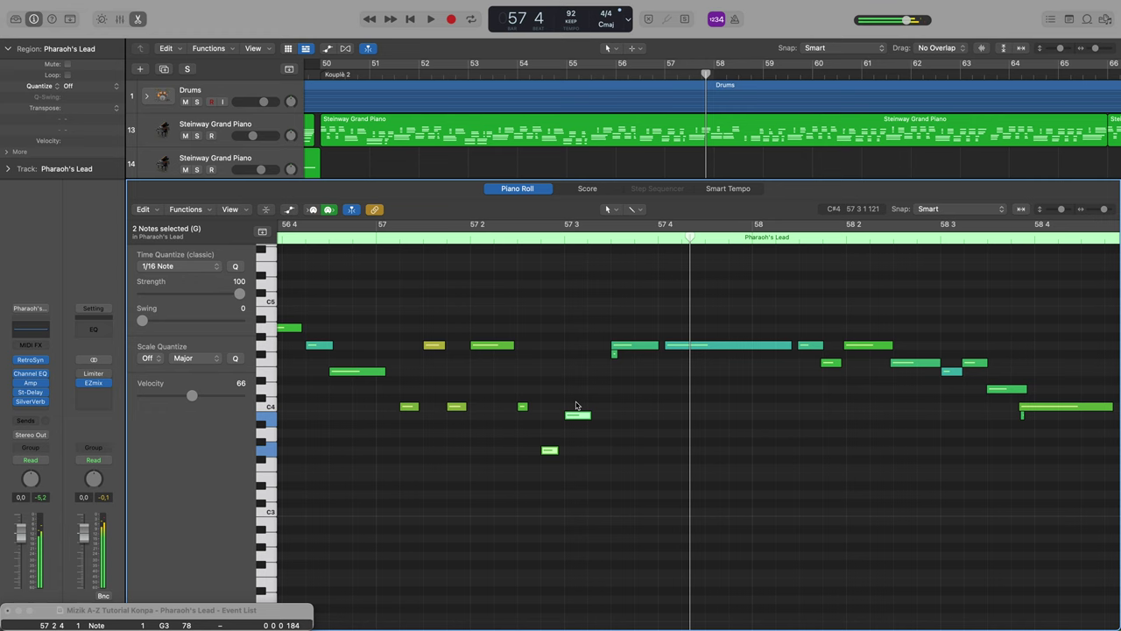
{"action": "left_click", "coordinate": [578, 409]}
{"action": "left_click_drag", "start_coordinate": [580, 419], "coordinate": [598, 388]}
{"action": "key", "text": "space"}
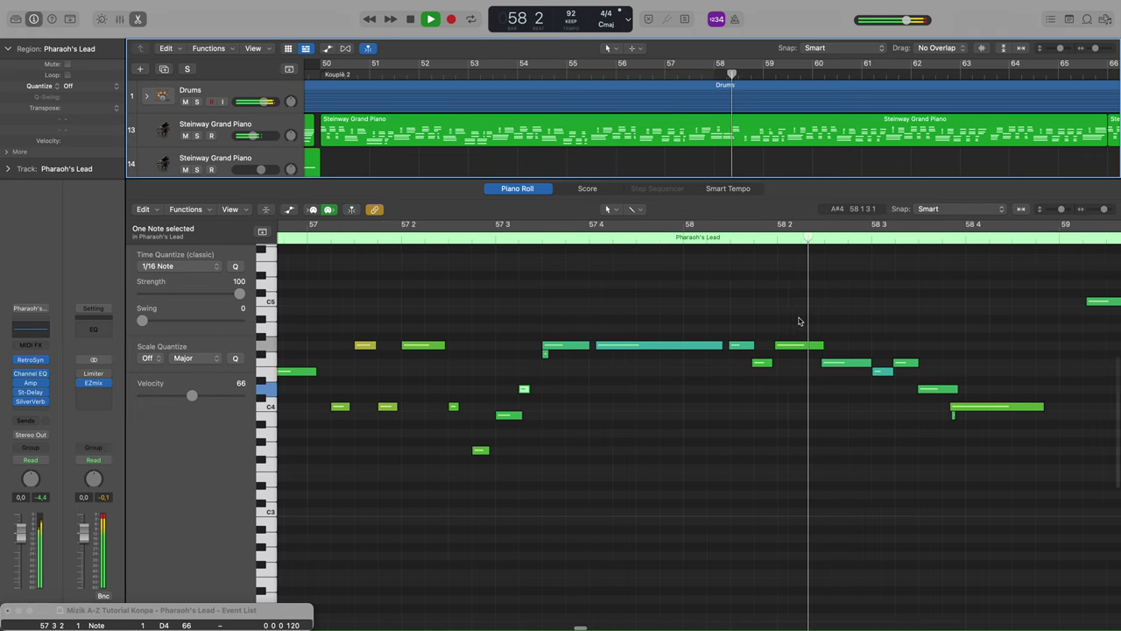
{"action": "key", "text": "space"}
- Replay the lead around the start of bar 58 and raise the short G4 note just after it to A4
{"action": "key", "text": "space"}
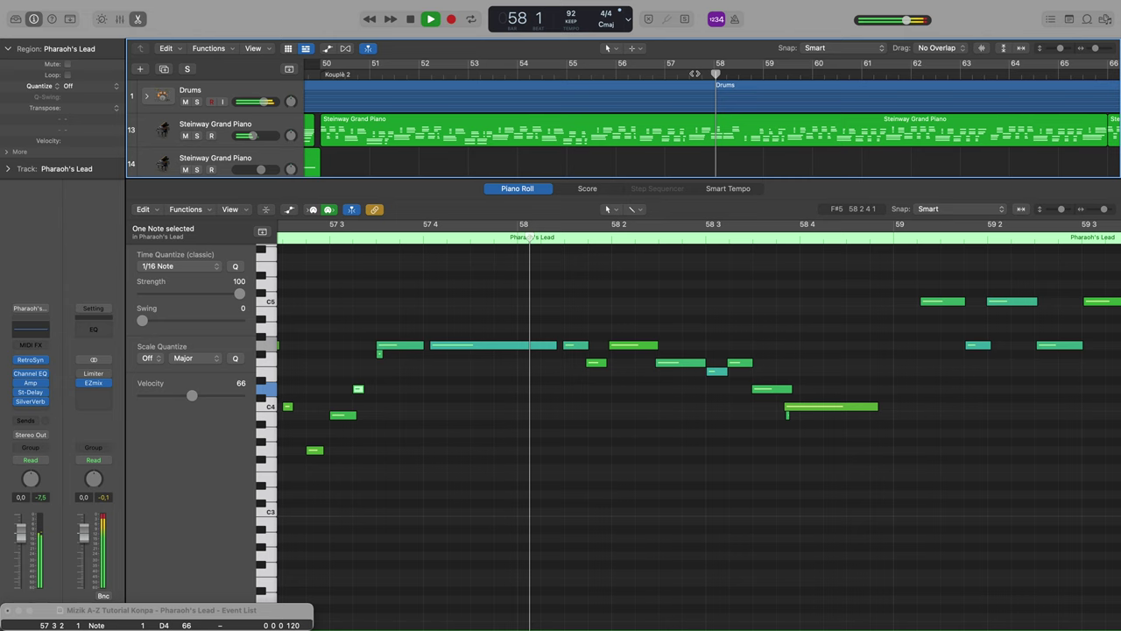
{"action": "key", "text": "space"}
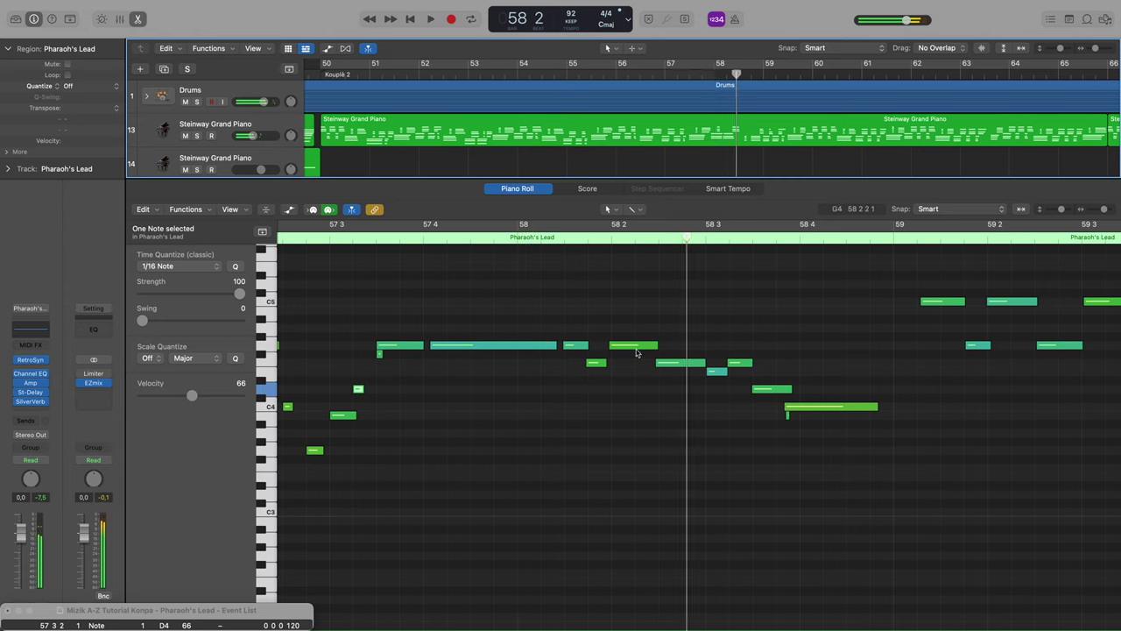
{"action": "left_click", "coordinate": [580, 347]}
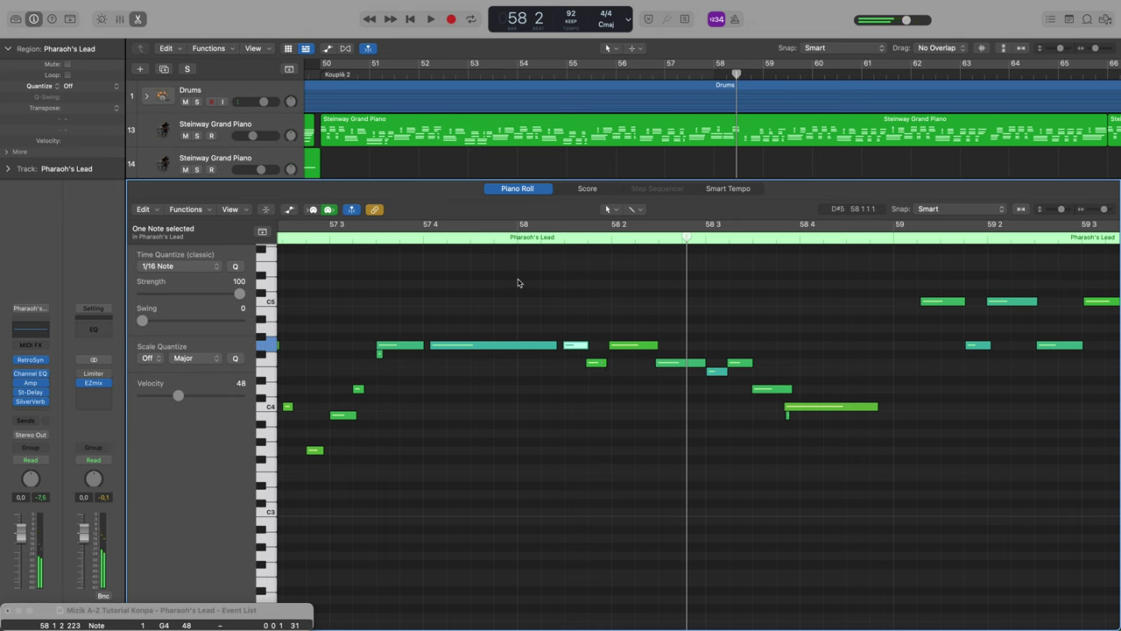
{"action": "double_click", "coordinate": [686, 70]}
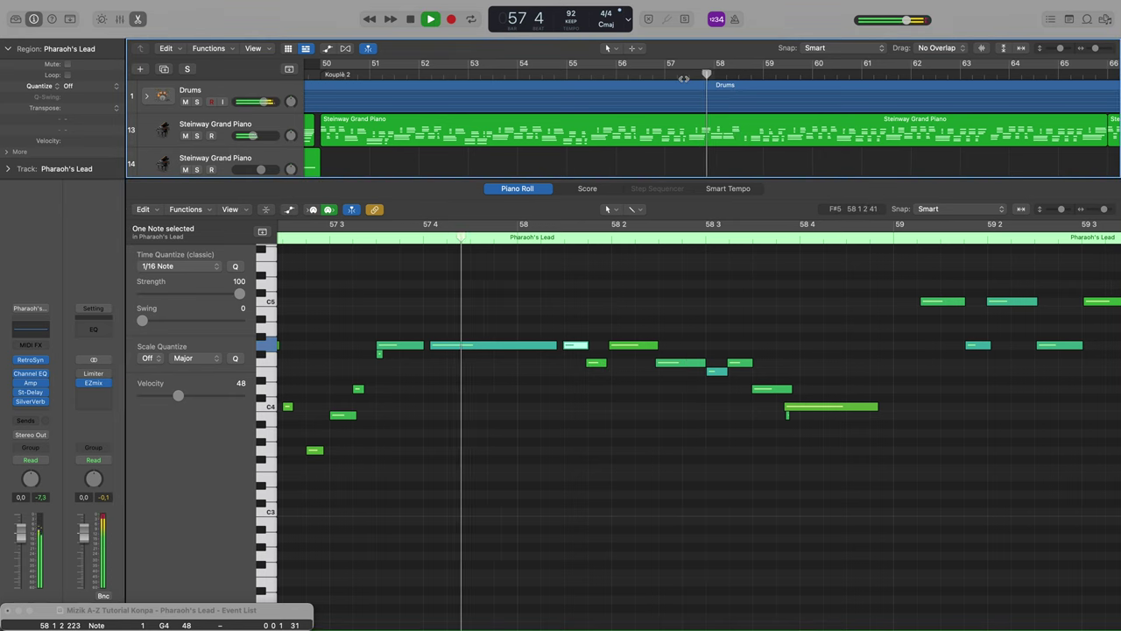
{"action": "key", "text": "space"}
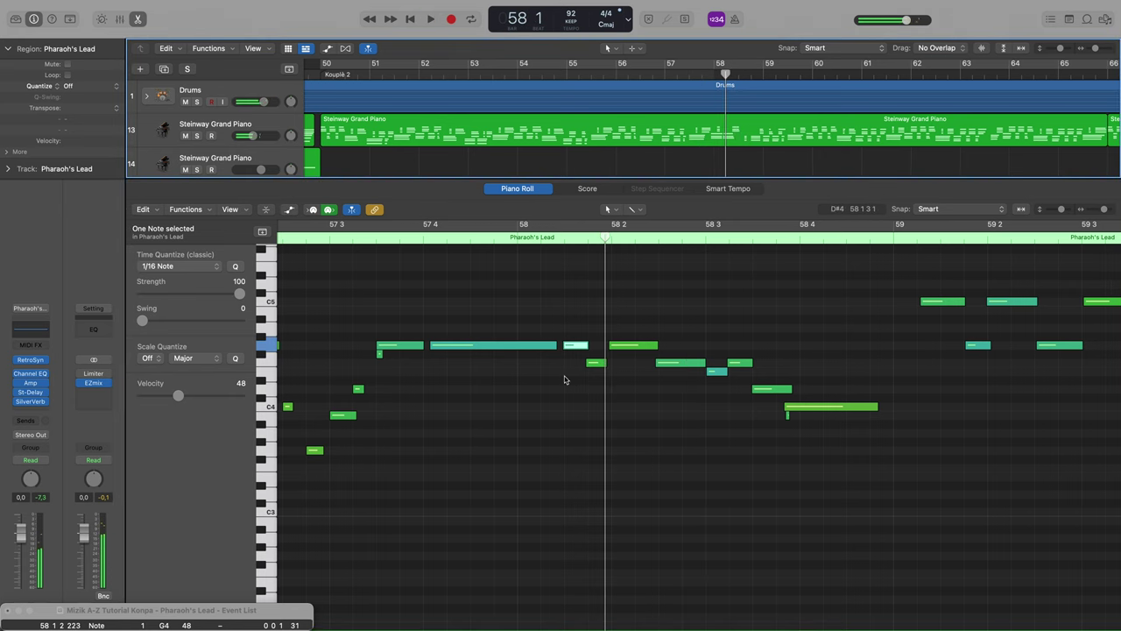
{"action": "left_click_drag", "start_coordinate": [578, 347], "coordinate": [586, 326]}
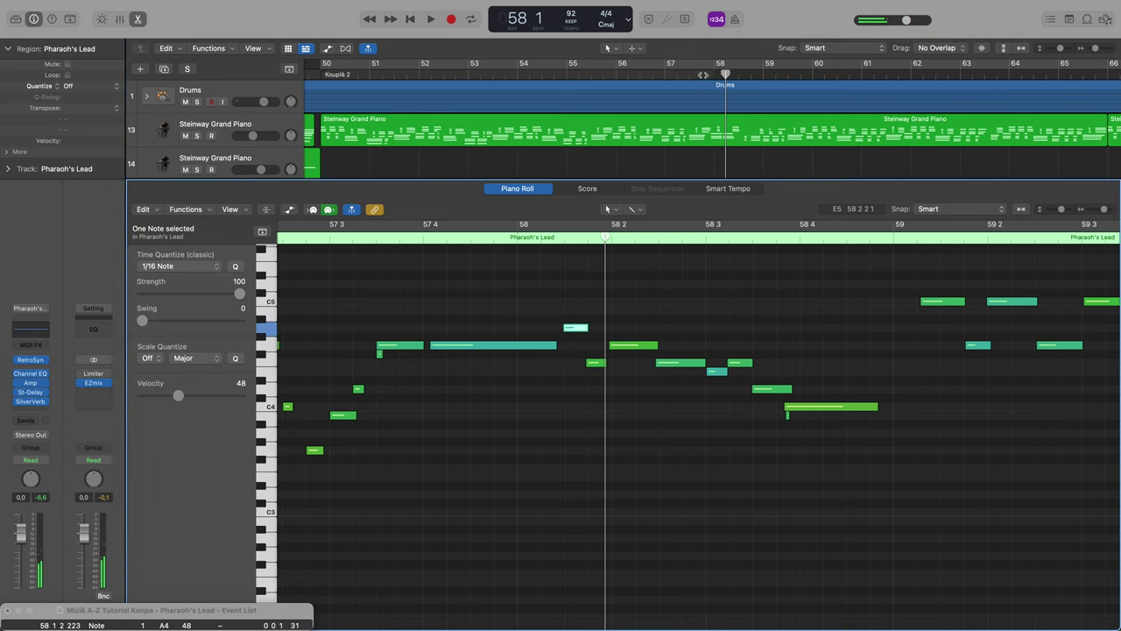
- Replay the phrase and raise the short F4 just before 58 2 to G4 and the following G4 to A4
{"action": "left_click", "coordinate": [703, 75]}
{"action": "key", "text": "space"}
{"action": "key", "text": "space"}
{"action": "left_click_drag", "start_coordinate": [600, 367], "coordinate": [635, 333]}
{"action": "left_click", "coordinate": [635, 332]}
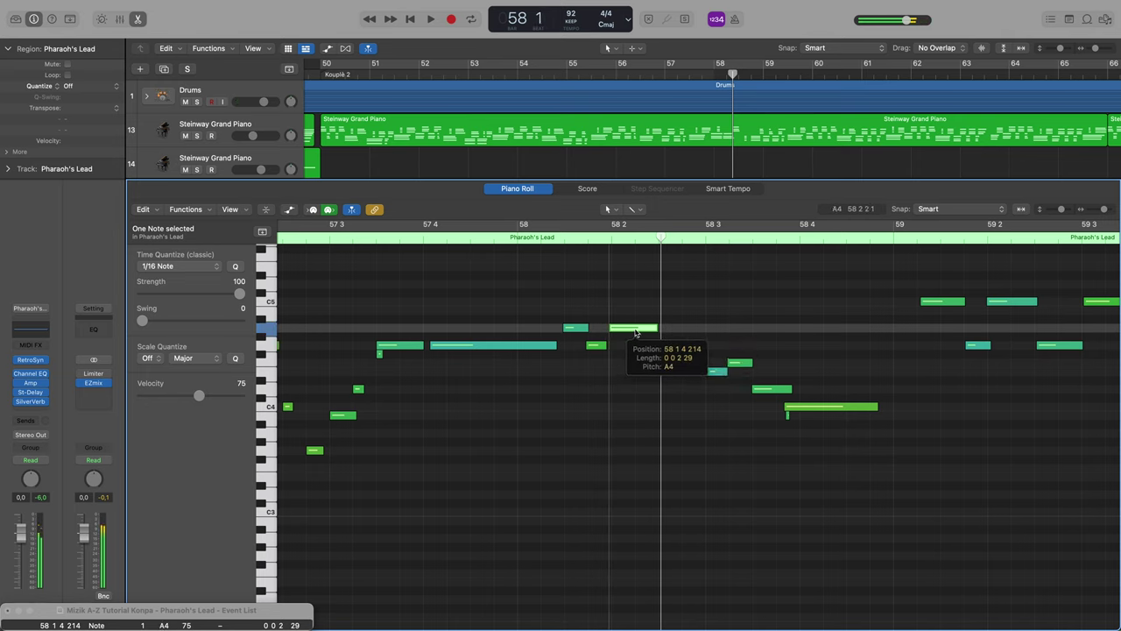
- Play into 58 3, raise the F4 note between 58 2 and 58 3 to G4, and replay the phrase
{"action": "key", "text": "space"}
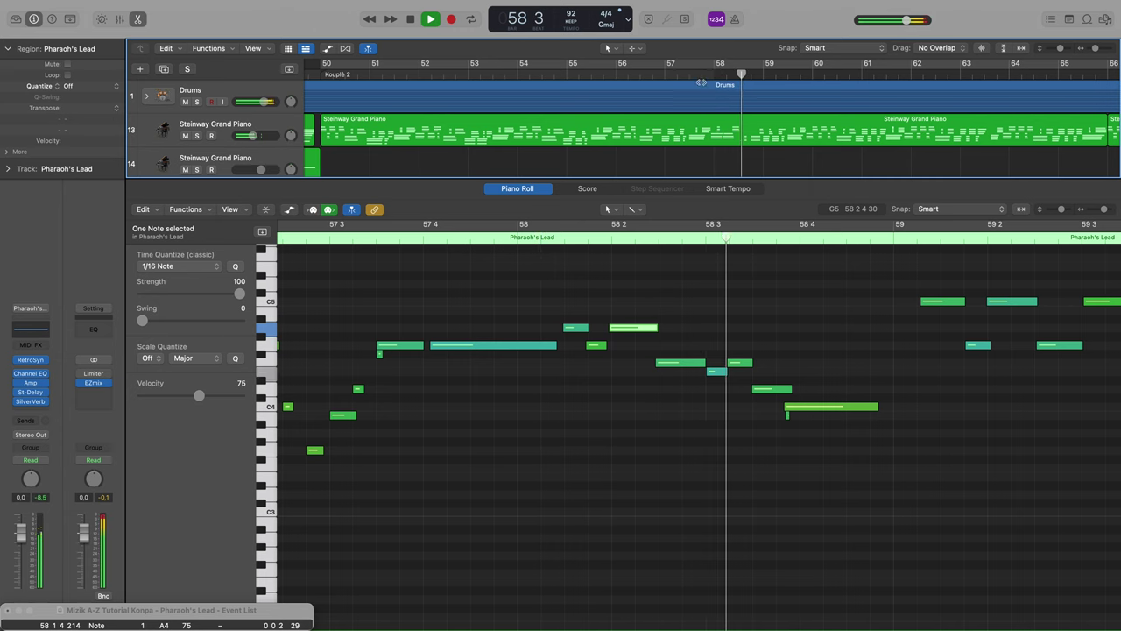
{"action": "key", "text": "space"}
{"action": "left_click_drag", "start_coordinate": [689, 368], "coordinate": [690, 352]}
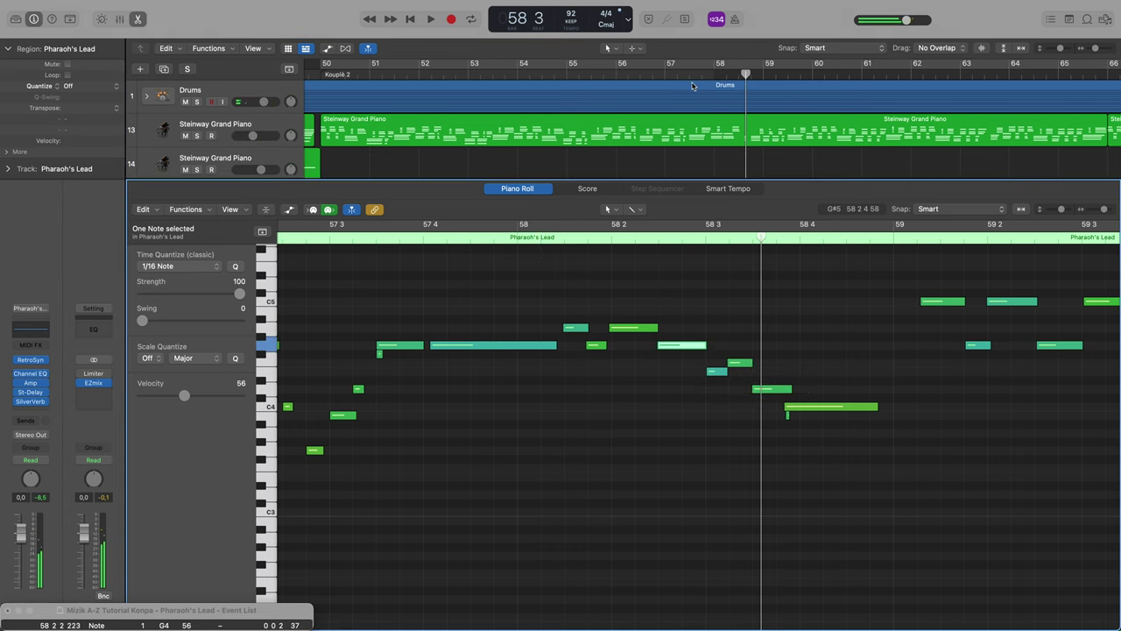
{"action": "key", "text": "space"}
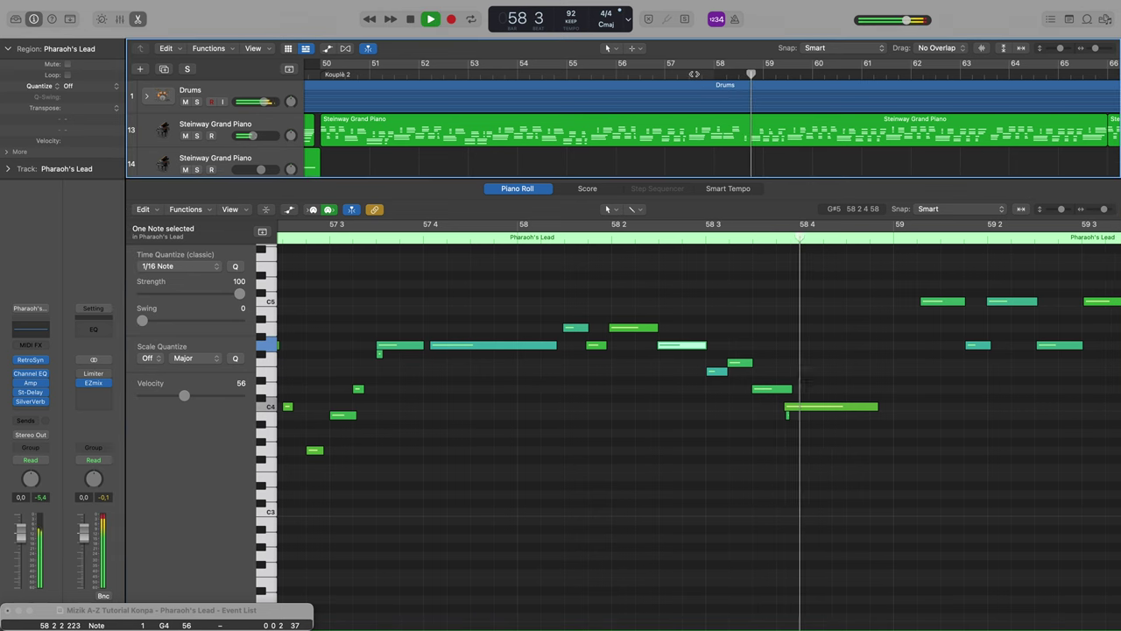
{"action": "key", "text": "space"}
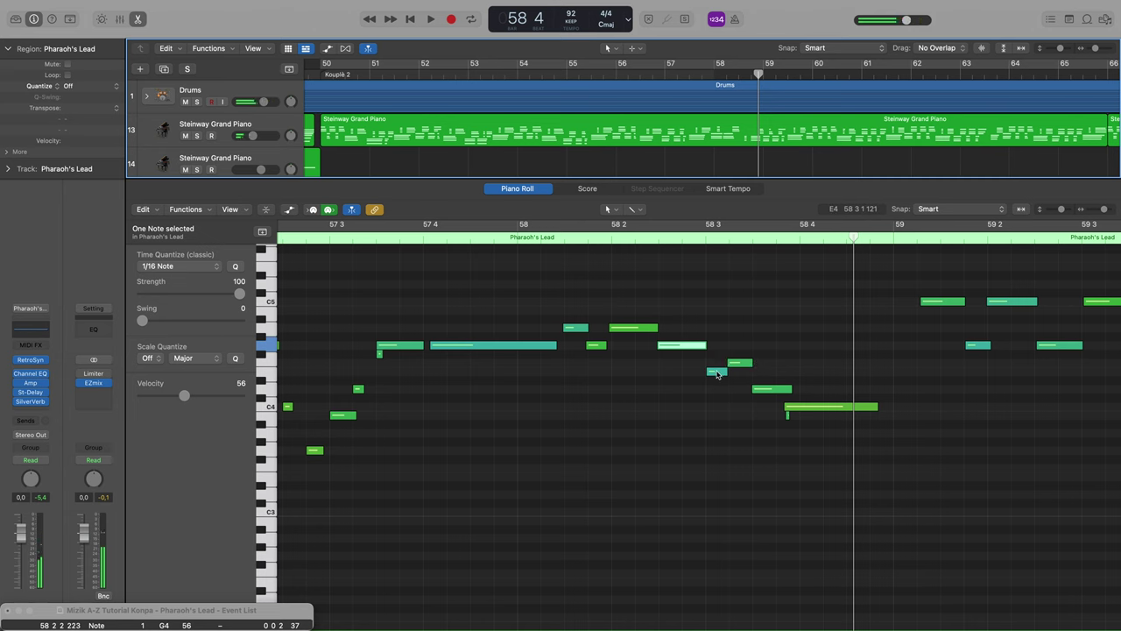
- Check the notes from 58 3 onward one by one and delete the short B3 beneath the long C4
{"action": "left_click", "coordinate": [717, 372]}
{"action": "left_click", "coordinate": [737, 367]}
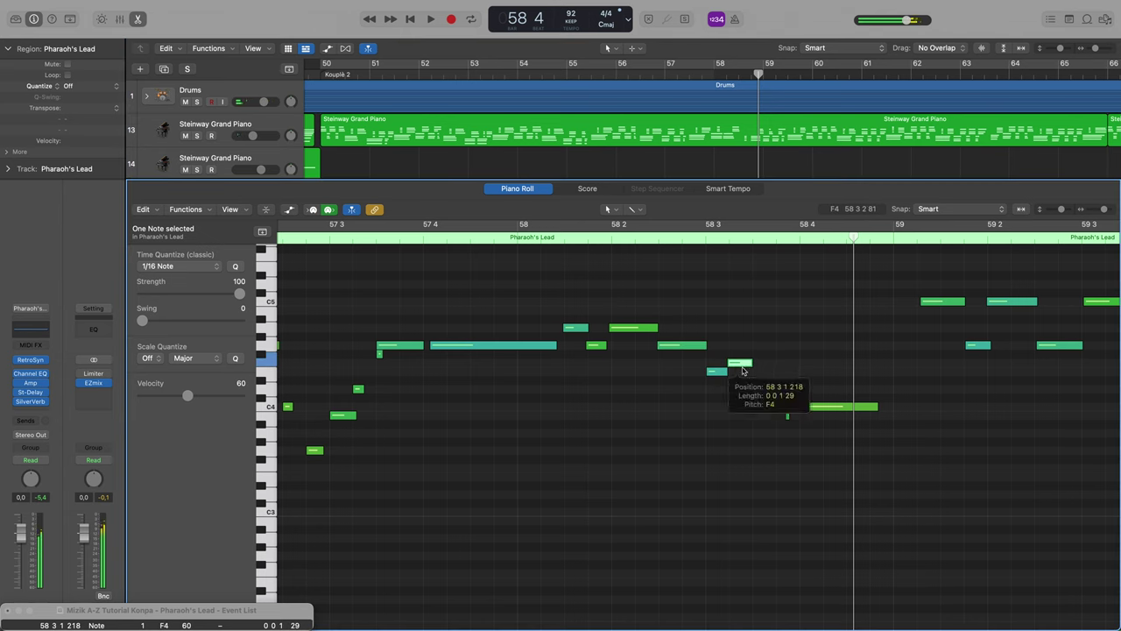
{"action": "left_click", "coordinate": [773, 388]}
{"action": "left_click", "coordinate": [788, 407]}
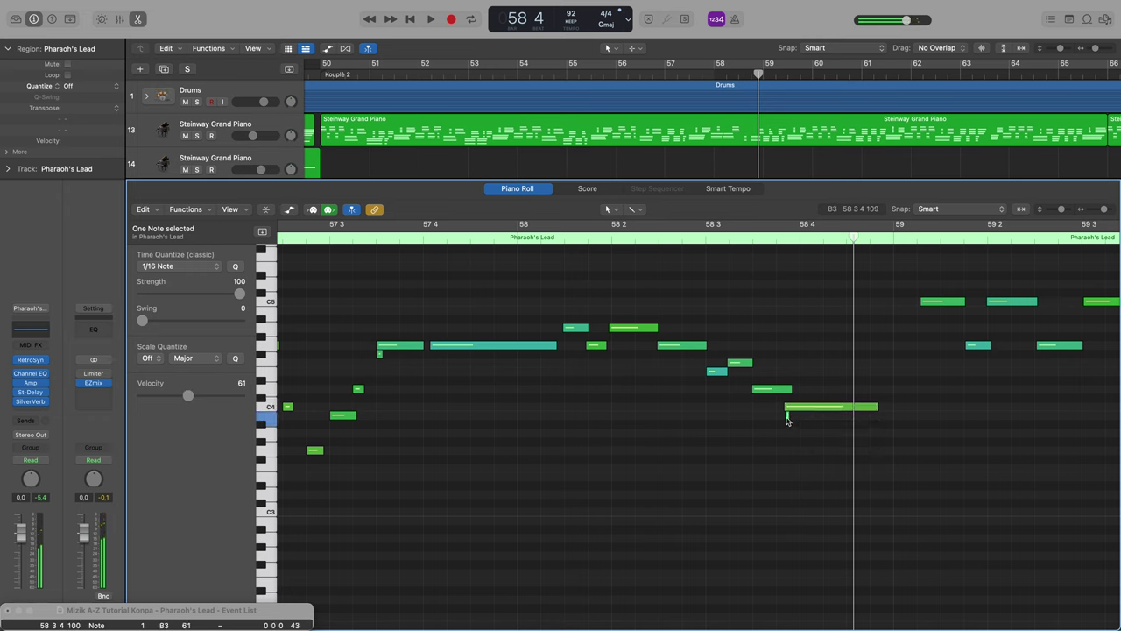
{"action": "key", "text": "Delete"}
- Replay bar 58, move the long C4 near 58 4 slightly earlier and shorten the preceding D4 to 0 0 1 62
{"action": "double_click", "coordinate": [692, 72]}
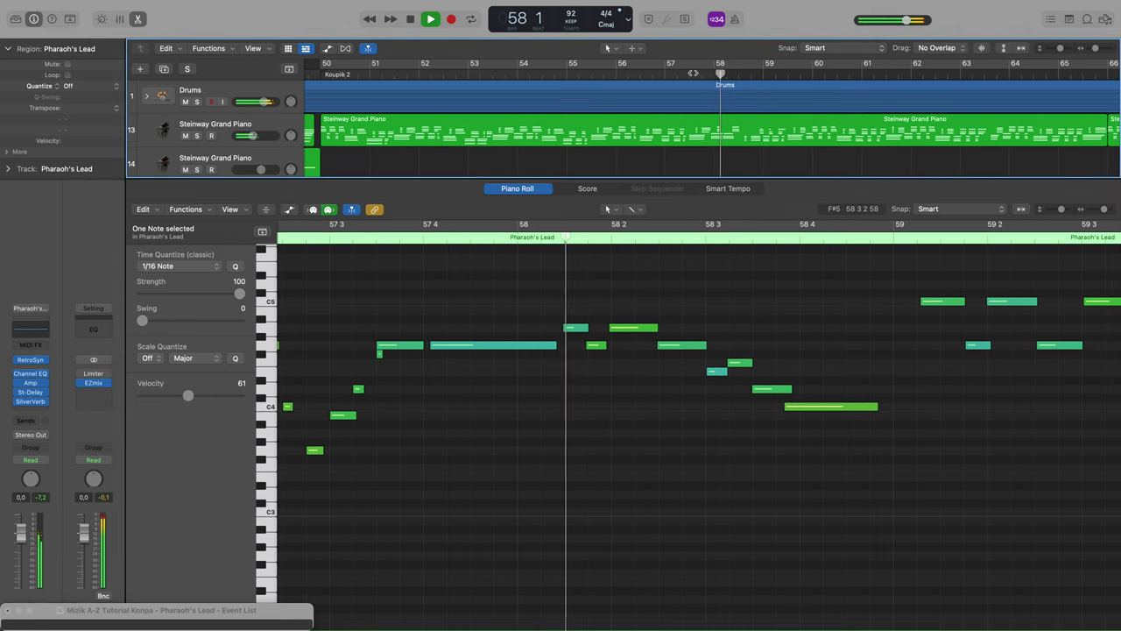
{"action": "key", "text": "space"}
{"action": "left_click_drag", "start_coordinate": [816, 409], "coordinate": [778, 390]}
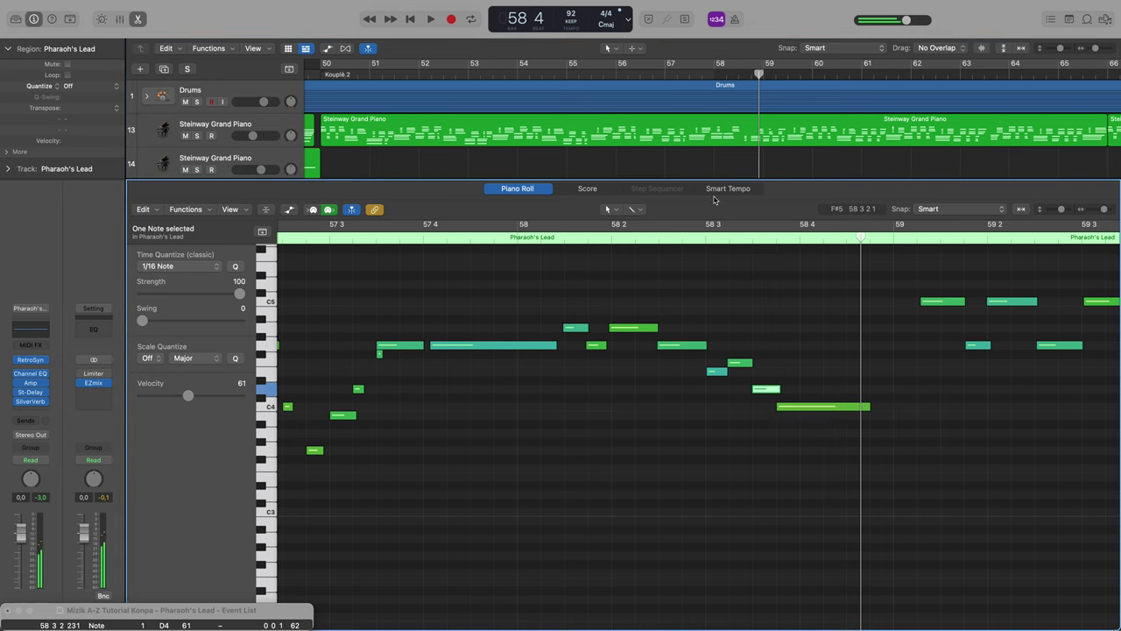
- Play the lead through bar 59 and delete the short E5 above the D5 note after 59 4
{"action": "double_click", "coordinate": [701, 72]}
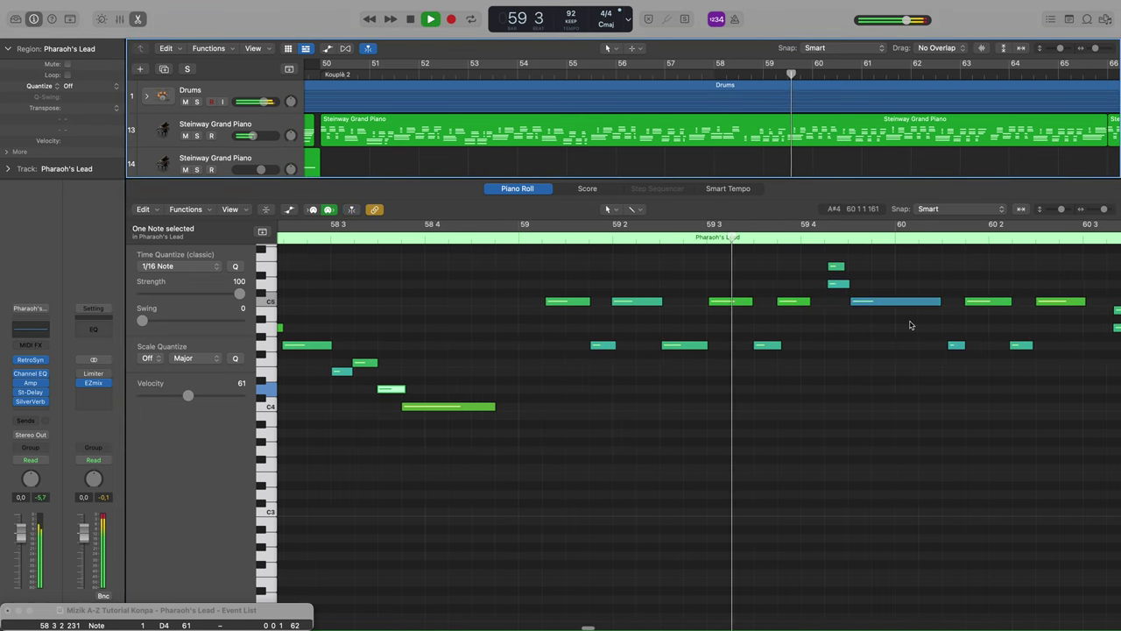
{"action": "key", "text": "space"}
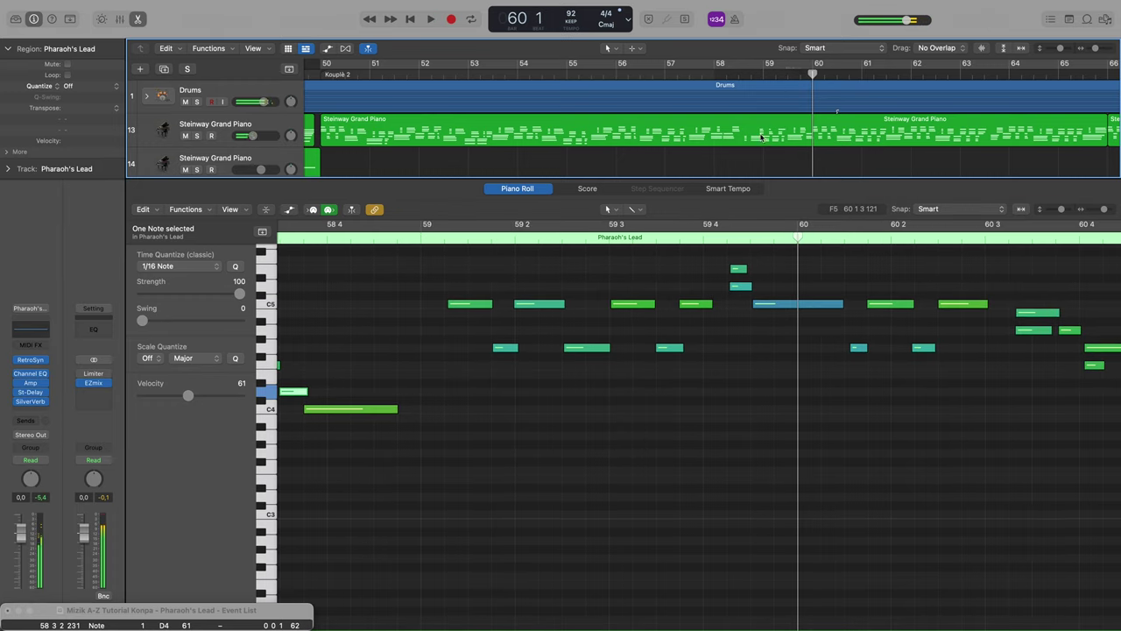
{"action": "left_click", "coordinate": [740, 270]}
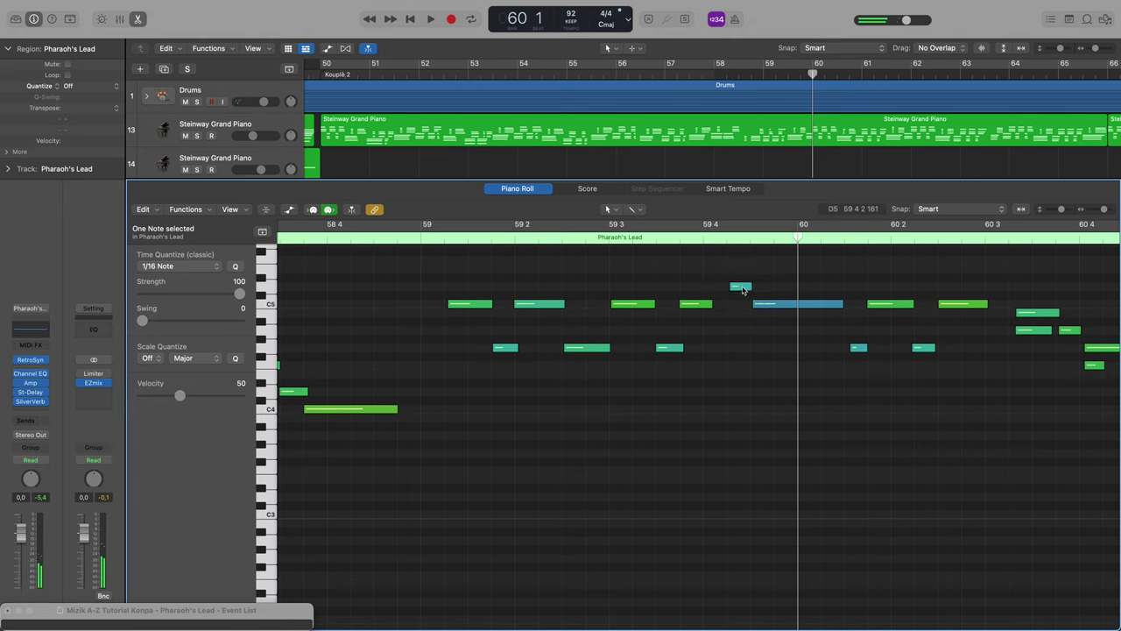
{"action": "left_click_drag", "start_coordinate": [741, 289], "coordinate": [741, 292]}
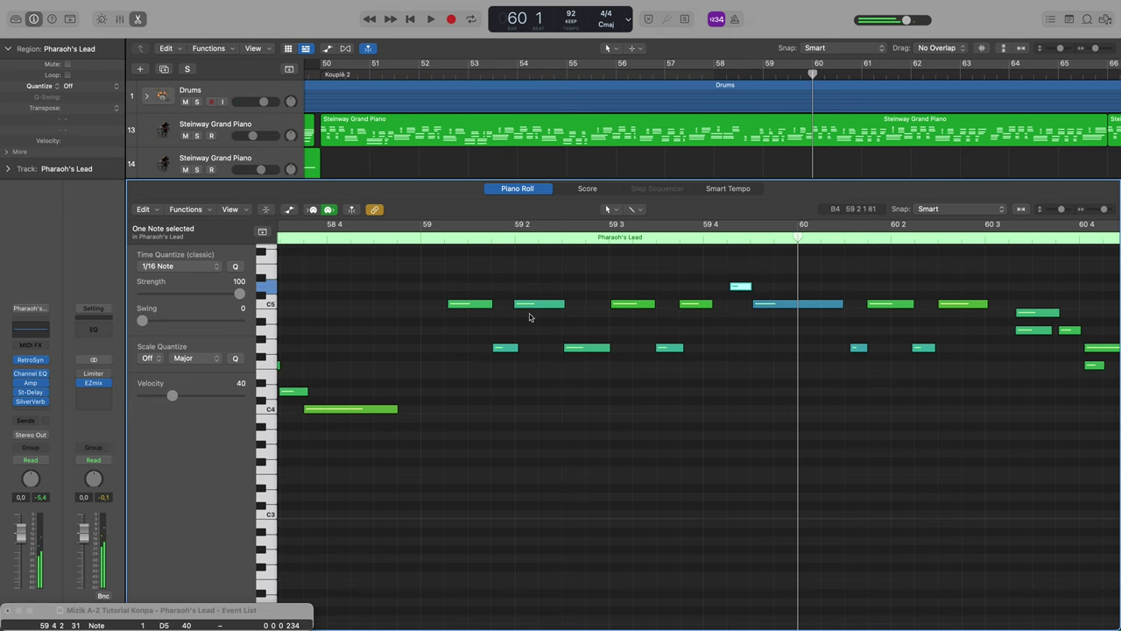
- Quantize the lead notes from bar 59 to the C4 just before bar 63 to 1/16 notes and play up to bar 61
{"action": "scroll", "coordinate": [519, 322], "scroll_direction": "down", "scroll_amount": 5}
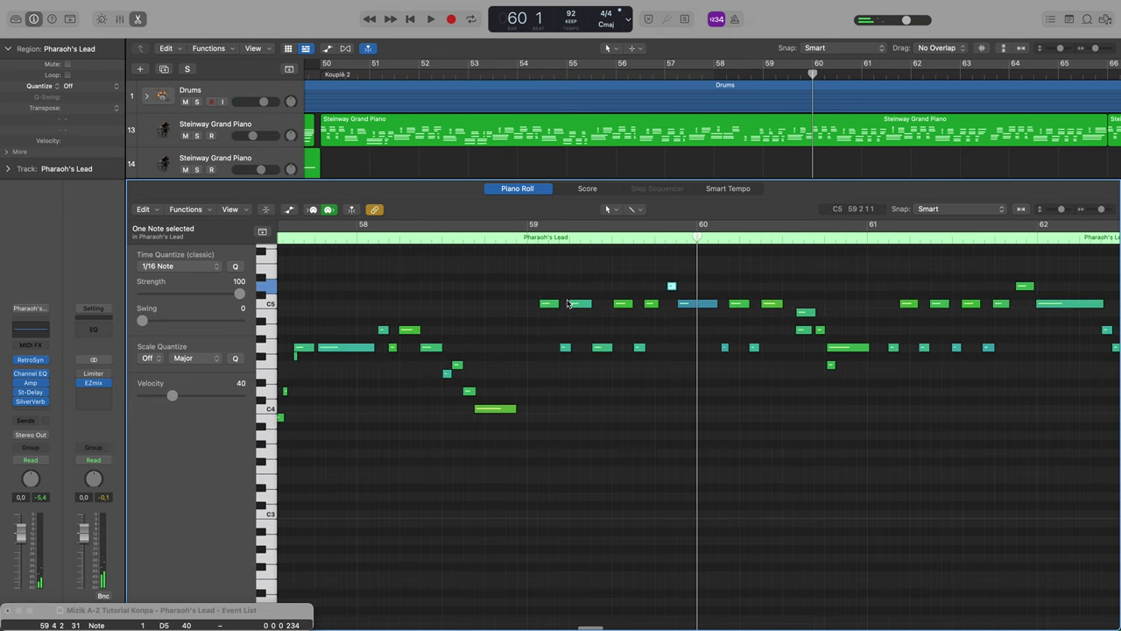
{"action": "scroll", "coordinate": [567, 304], "scroll_direction": "right", "scroll_amount": 5}
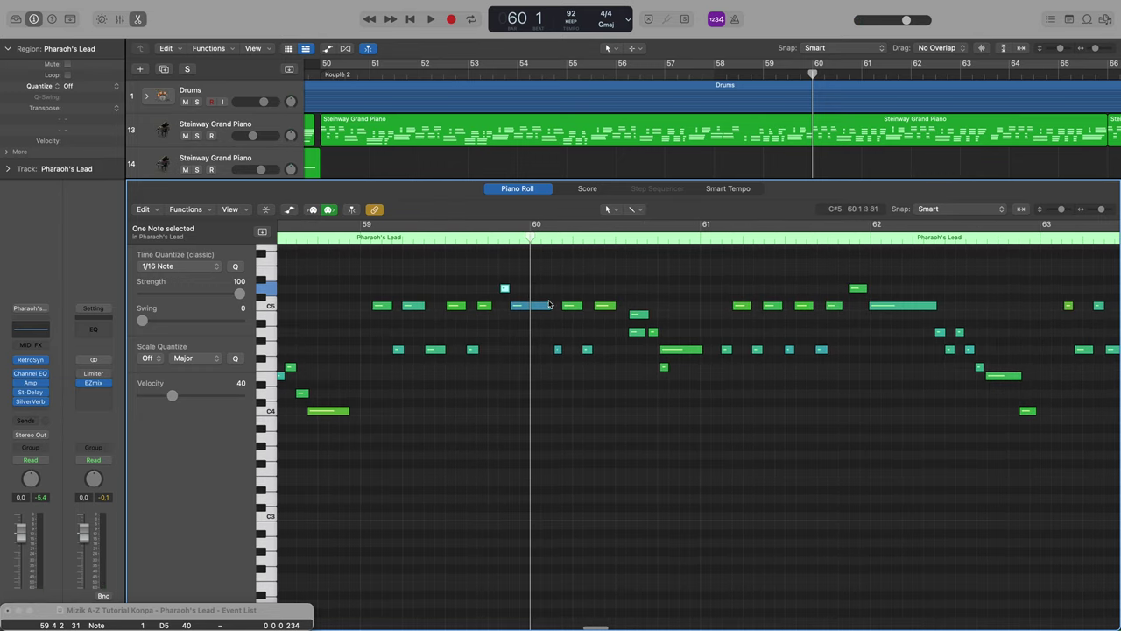
{"action": "left_click_drag", "start_coordinate": [367, 267], "coordinate": [1040, 447]}
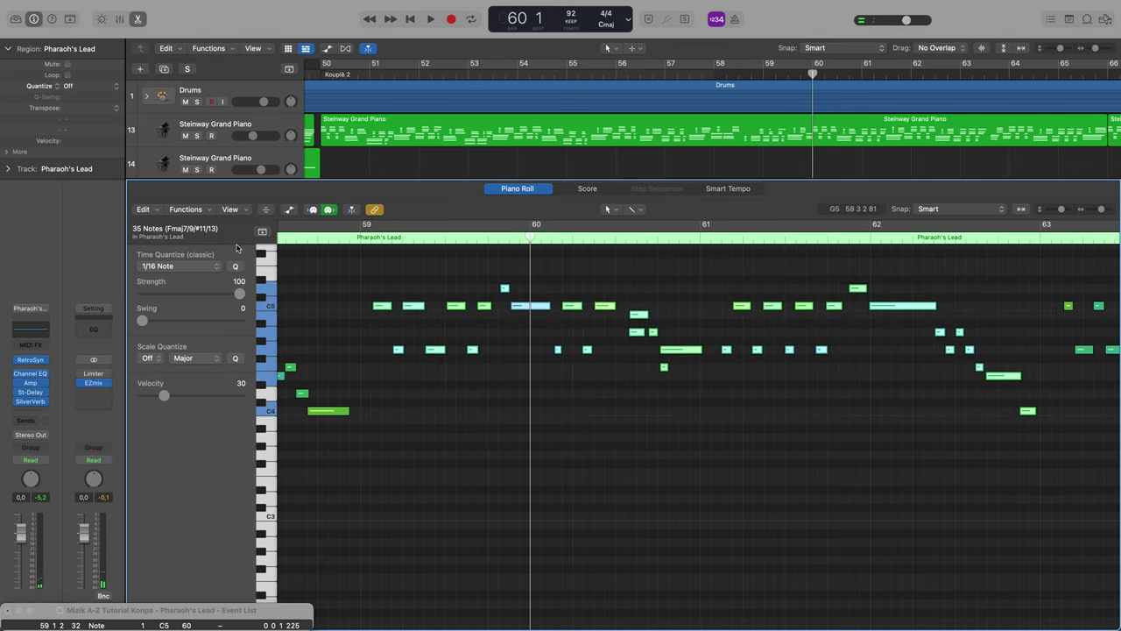
{"action": "left_click", "coordinate": [189, 213]}
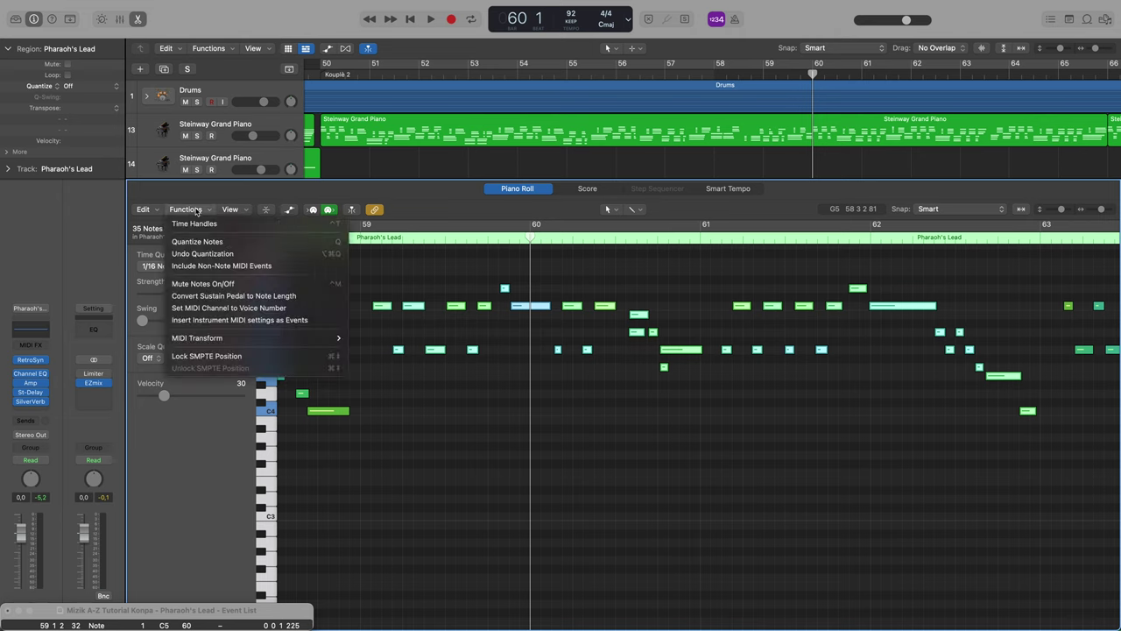
{"action": "key", "text": "q"}
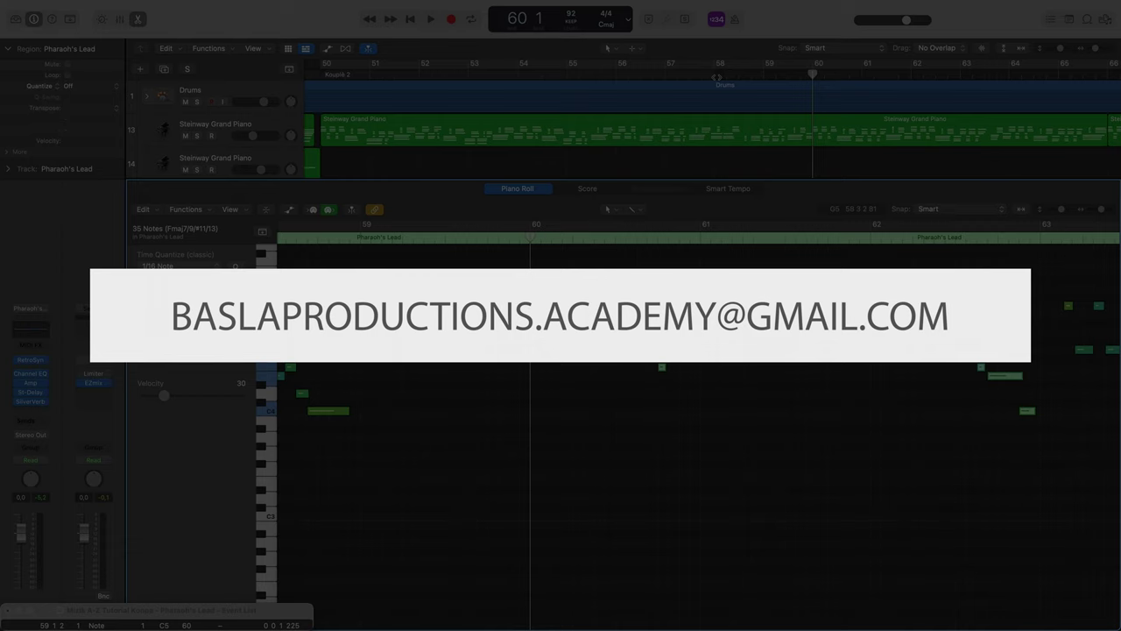
{"action": "key", "text": "space"}
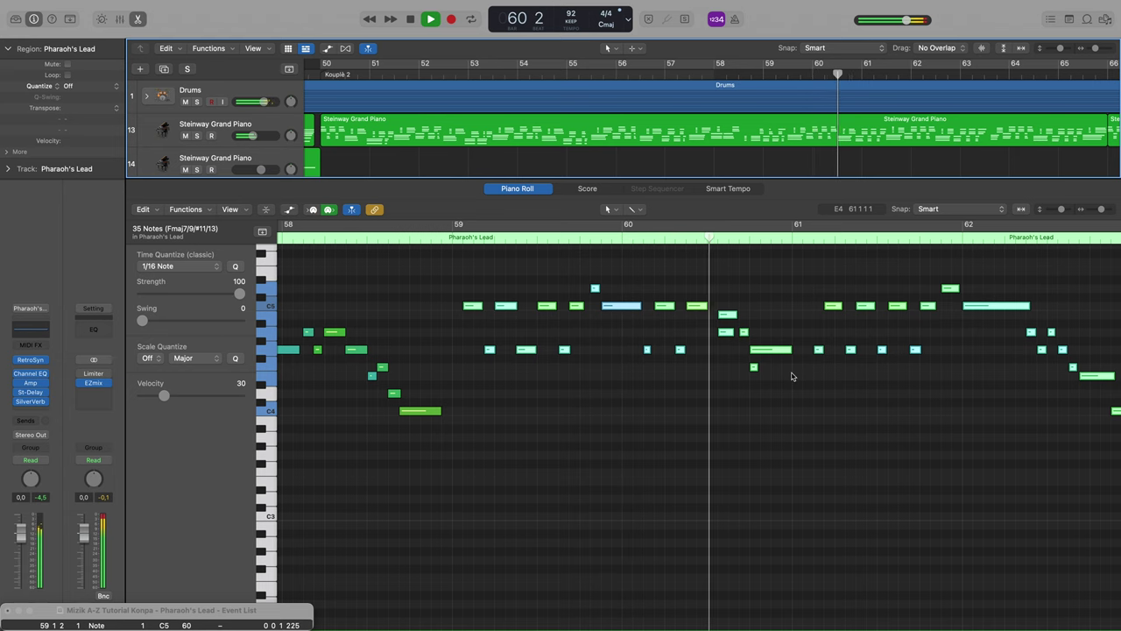
{"action": "key", "text": "space"}
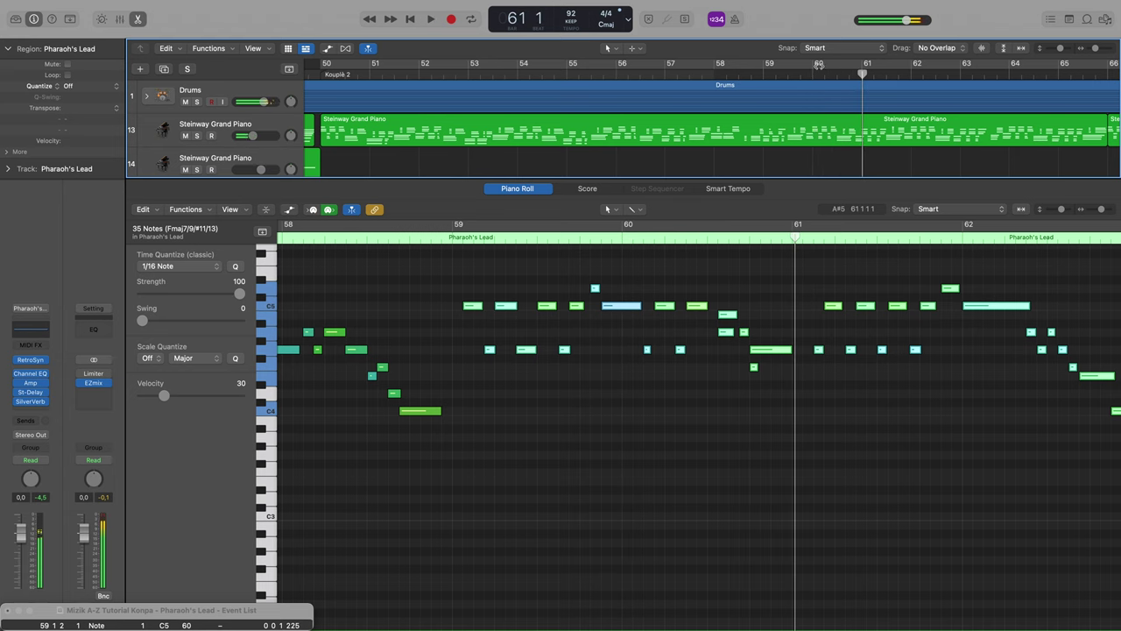
- Play bar 60, compare the overlapping notes at 60 3 2 and delete the A4 beneath the B4
{"action": "left_click", "coordinate": [823, 71]}
{"action": "scroll", "coordinate": [772, 454], "scroll_direction": "right", "scroll_amount": 3}
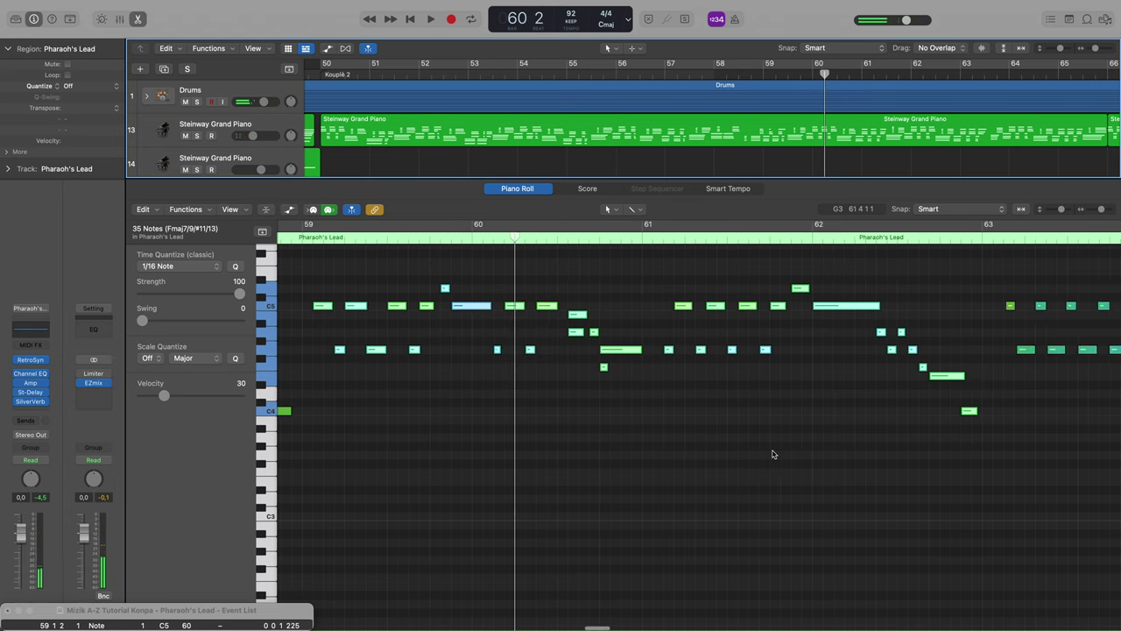
{"action": "key", "text": "space"}
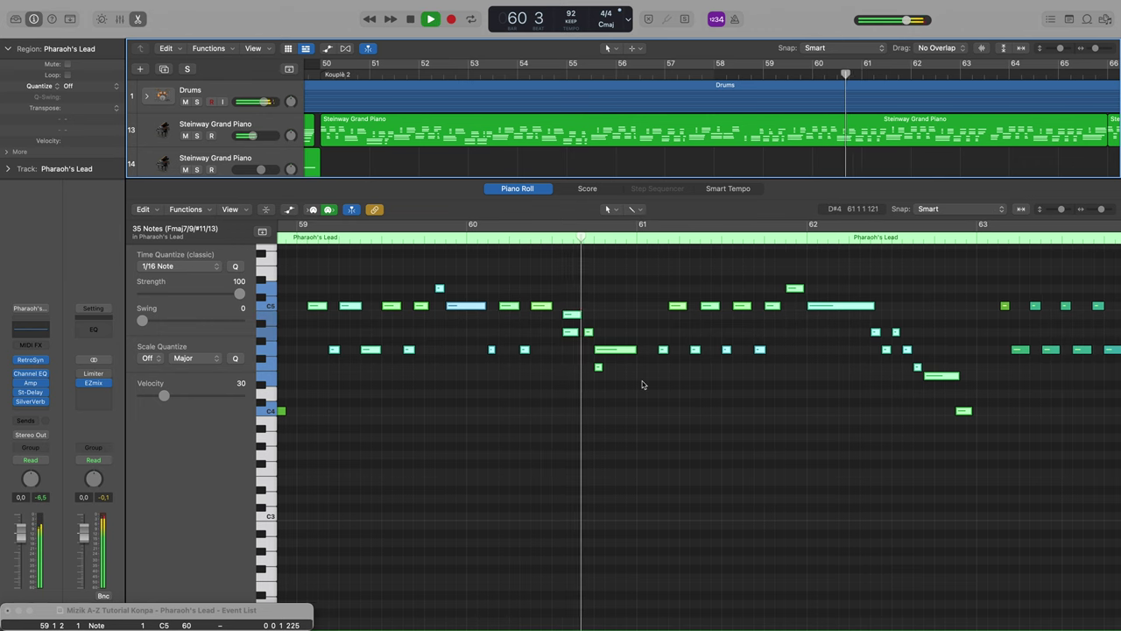
{"action": "key", "text": "space"}
{"action": "left_click", "coordinate": [572, 314]}
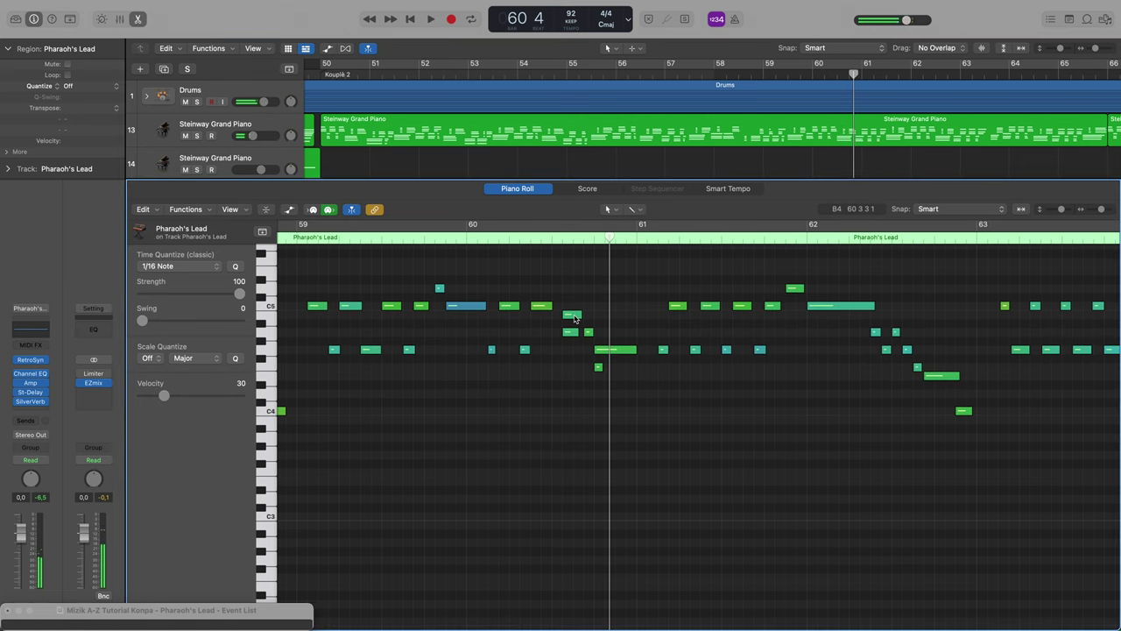
{"action": "left_click", "coordinate": [574, 334]}
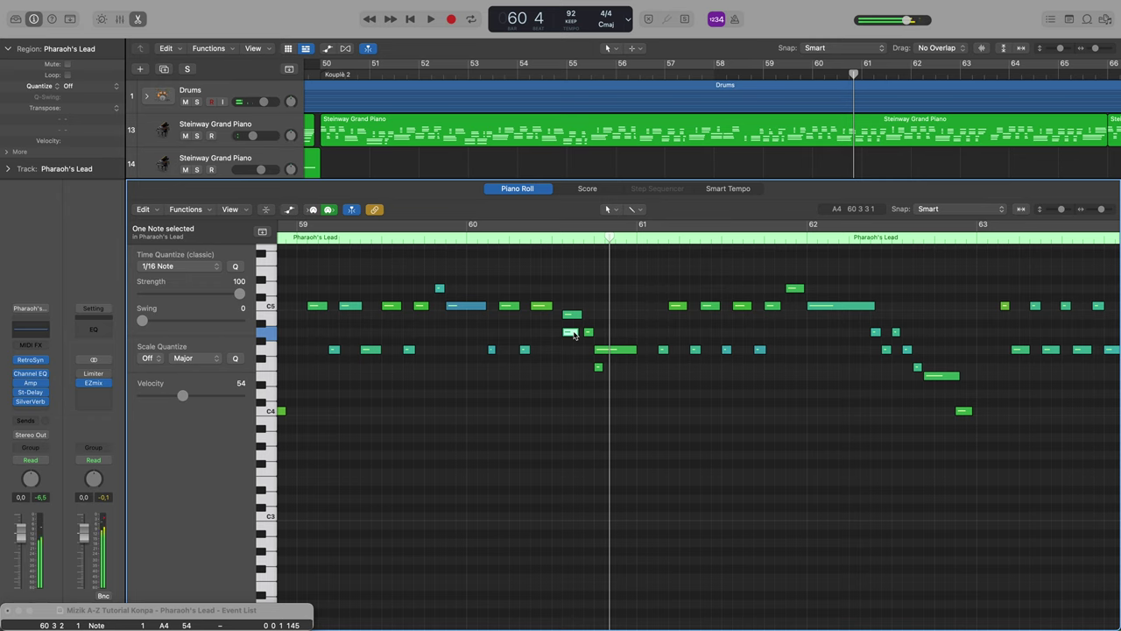
{"action": "left_click", "coordinate": [572, 314]}
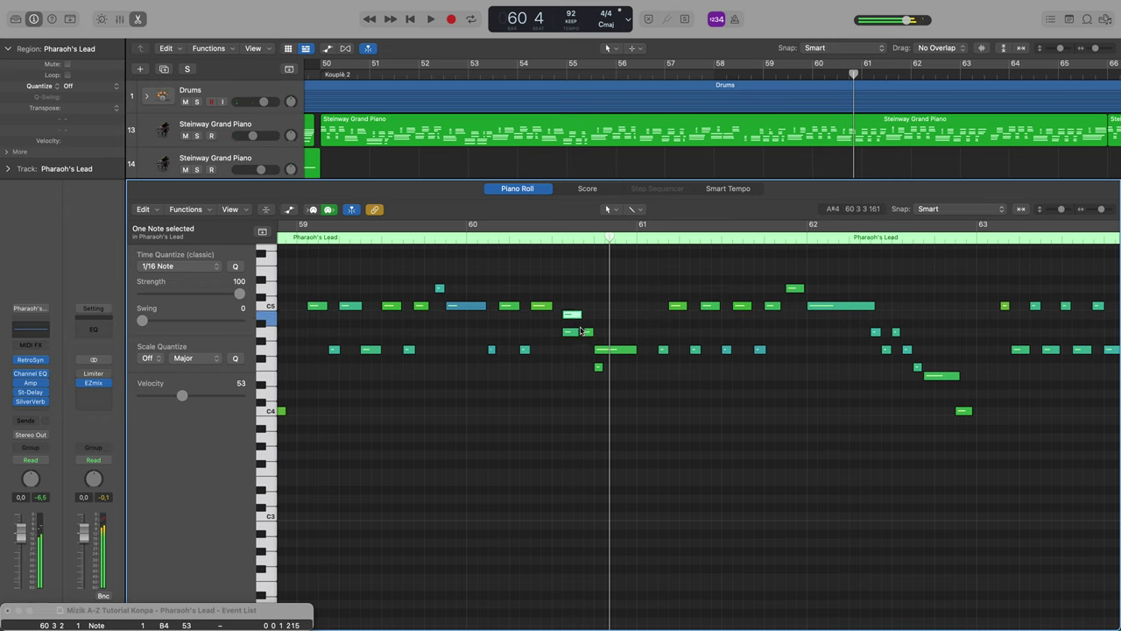
{"action": "left_click", "coordinate": [588, 333]}
{"action": "left_click", "coordinate": [569, 333]}
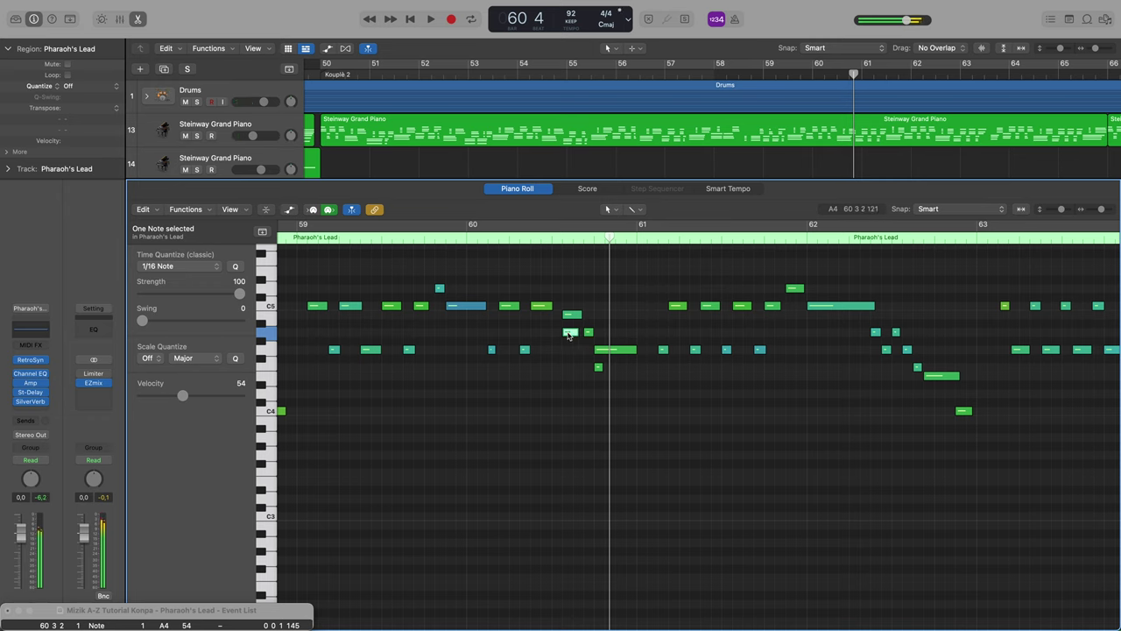
{"action": "left_click", "coordinate": [569, 333]}
{"action": "key", "text": "Delete"}
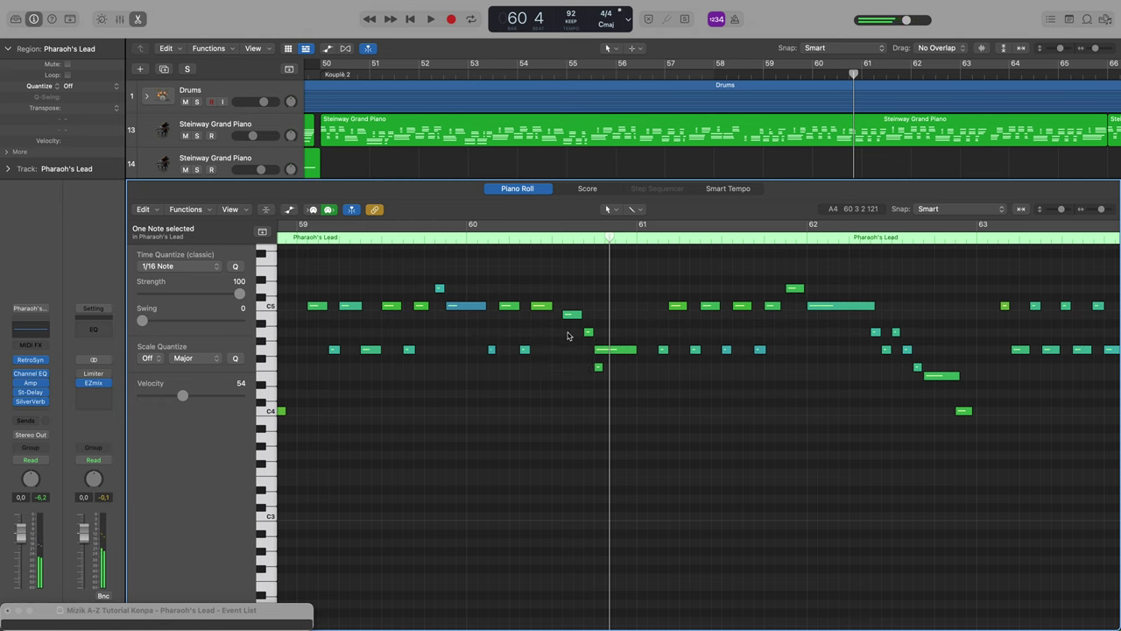
- Replay bar 60 and raise the short F4 beneath the long G4 at 60 4 1 to F#4
{"action": "double_click", "coordinate": [827, 71]}
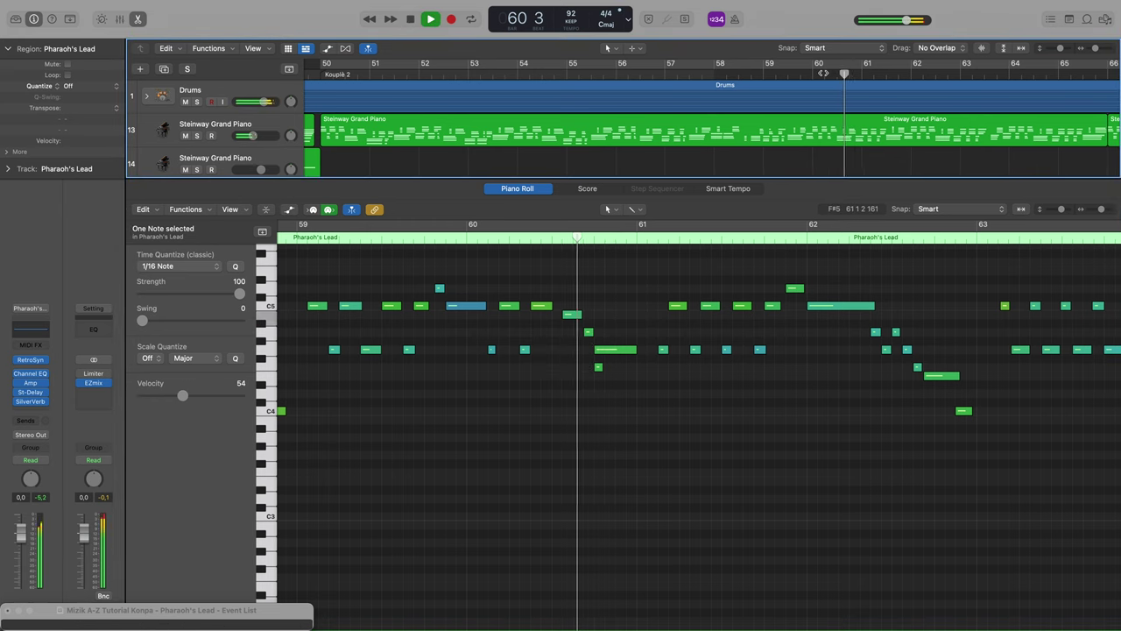
{"action": "key", "text": "space"}
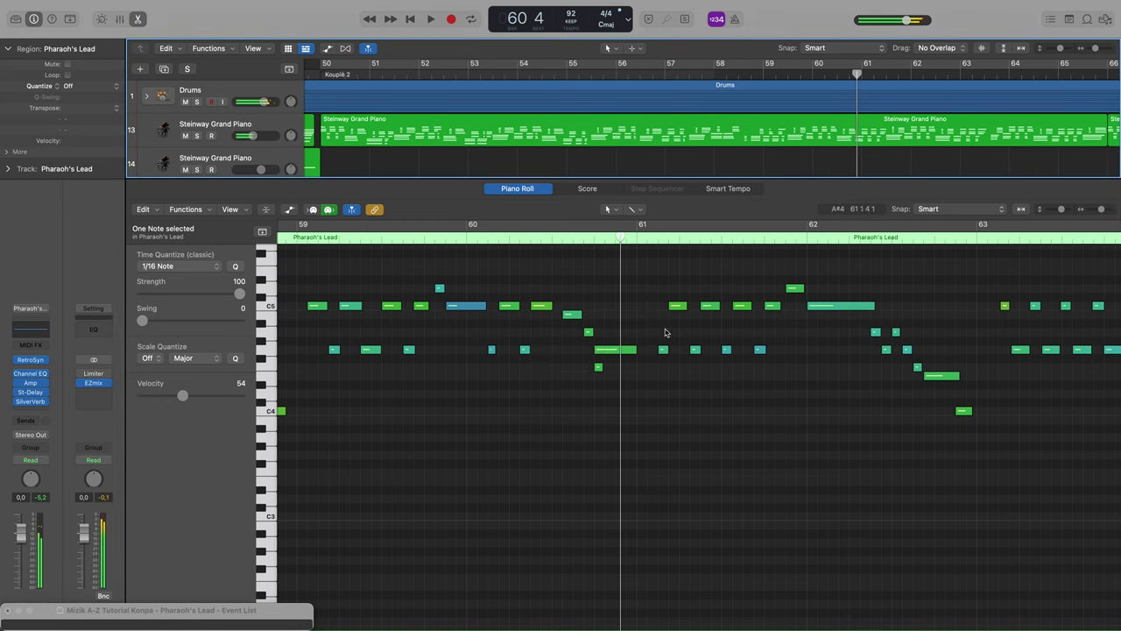
{"action": "left_click", "coordinate": [600, 370]}
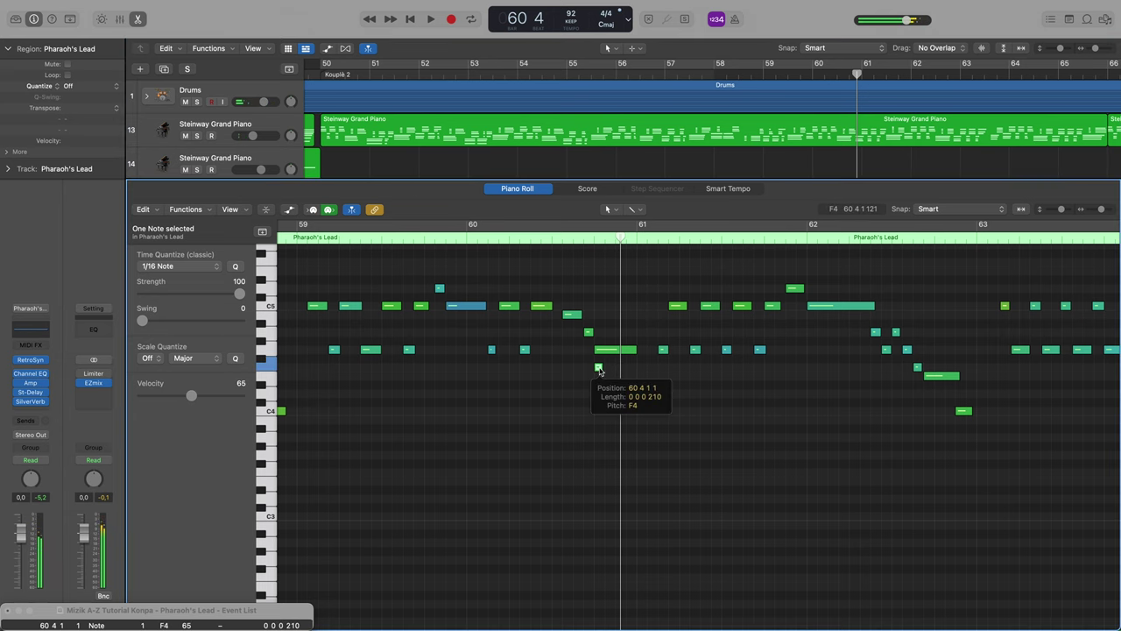
{"action": "left_click", "coordinate": [605, 352]}
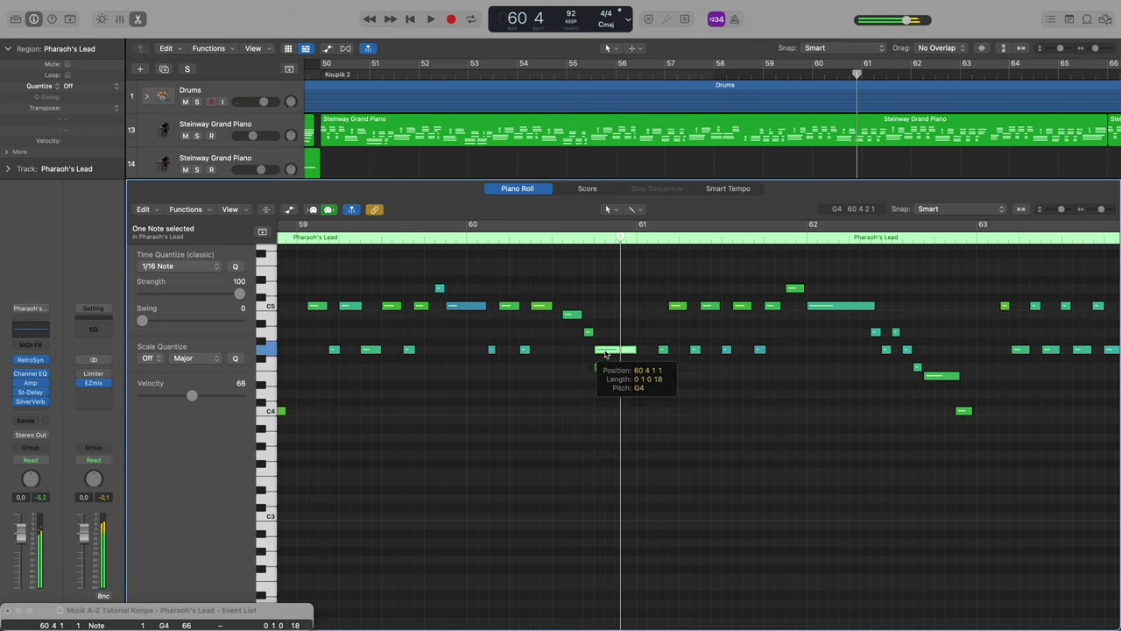
{"action": "left_click_drag", "start_coordinate": [598, 368], "coordinate": [598, 358]}
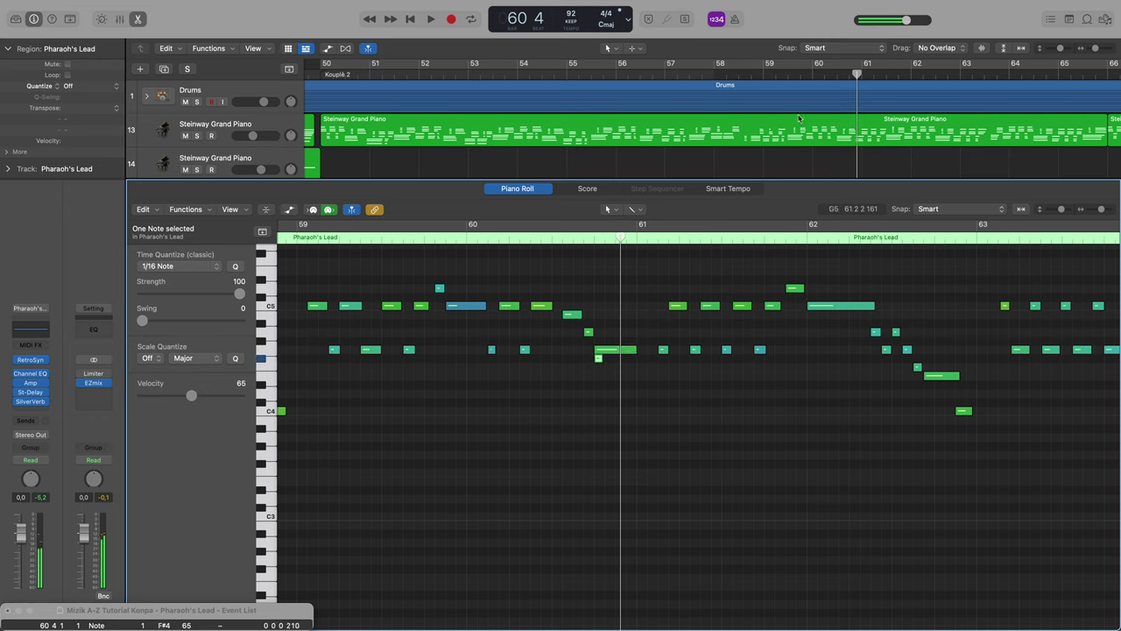
- Play the lead from bar 60 through bar 66 to check the corrected phrase and the notes that follow
{"action": "key", "text": "space"}
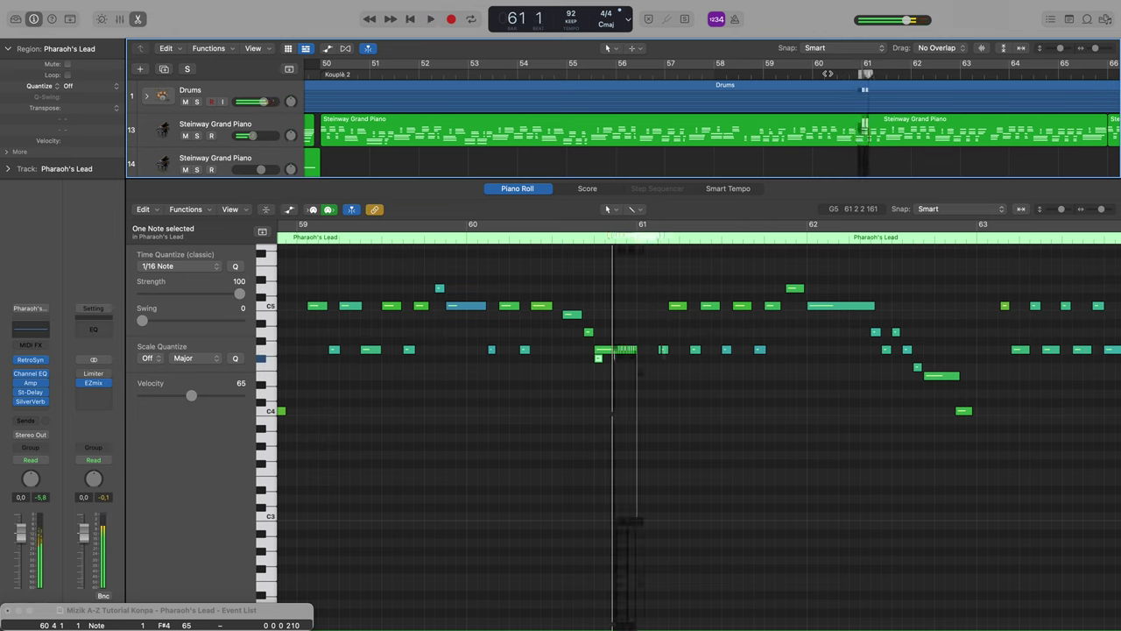
{"action": "key", "text": "space"}
{"action": "key", "text": "space"}
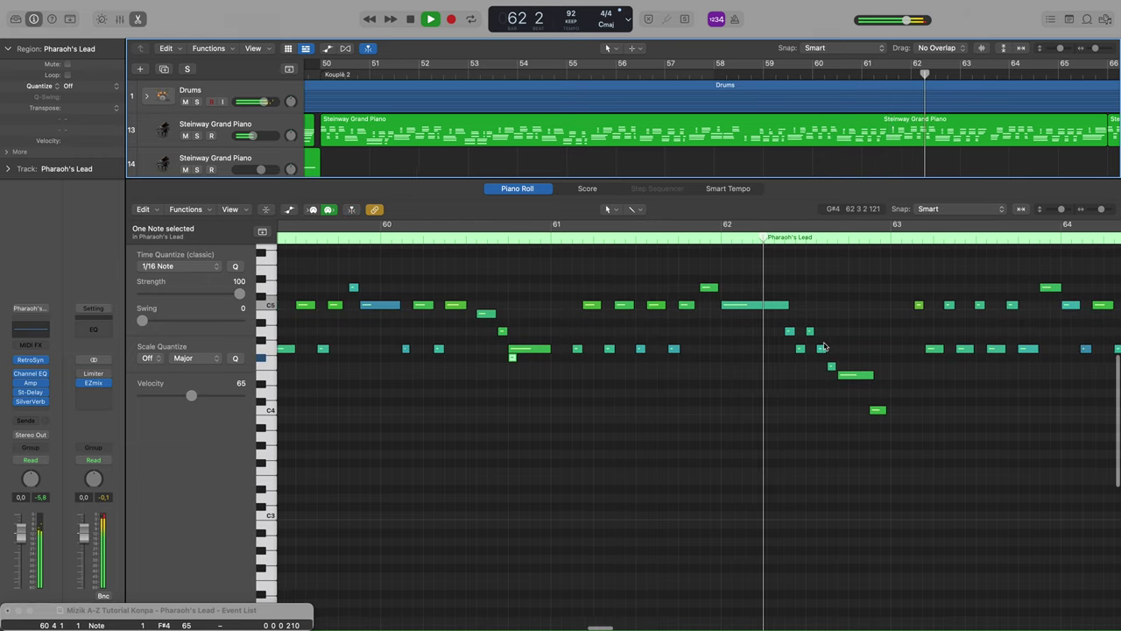
{"action": "key", "text": "space"}
{"action": "key", "text": "space"}
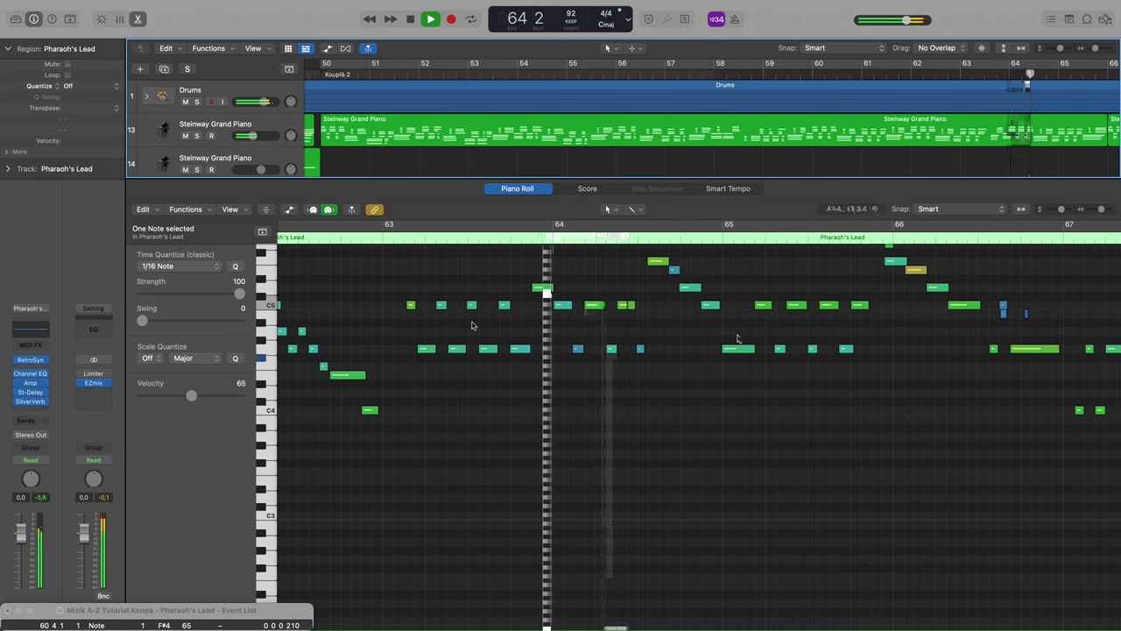
{"action": "scroll", "coordinate": [517, 320], "scroll_direction": "up", "scroll_amount": 2}
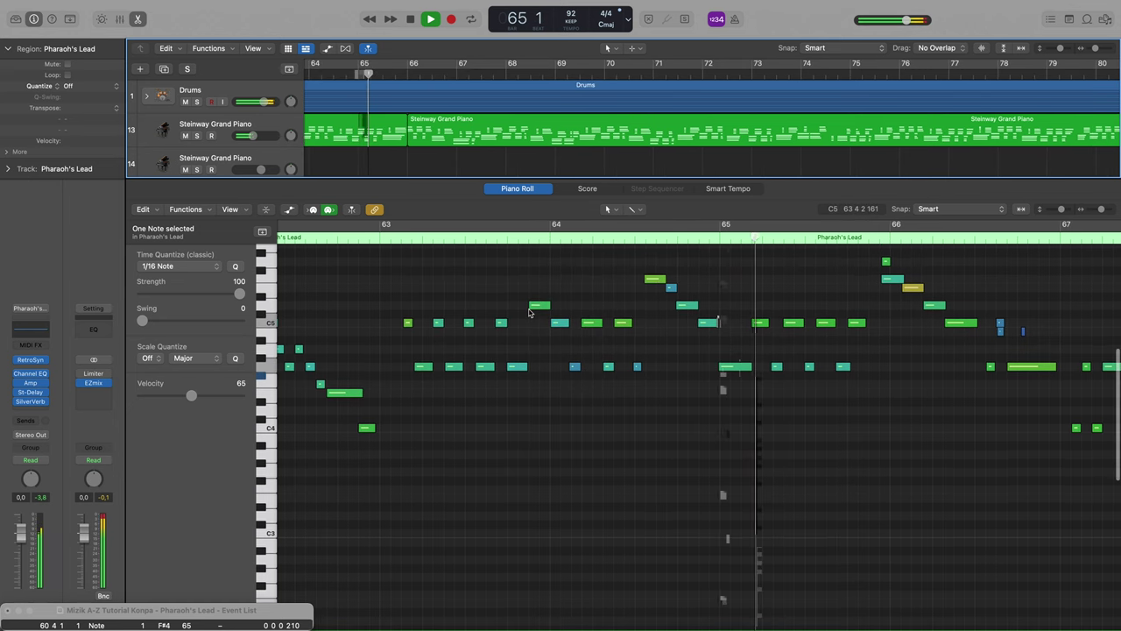
{"action": "scroll", "coordinate": [528, 312], "scroll_direction": "up", "scroll_amount": 2}
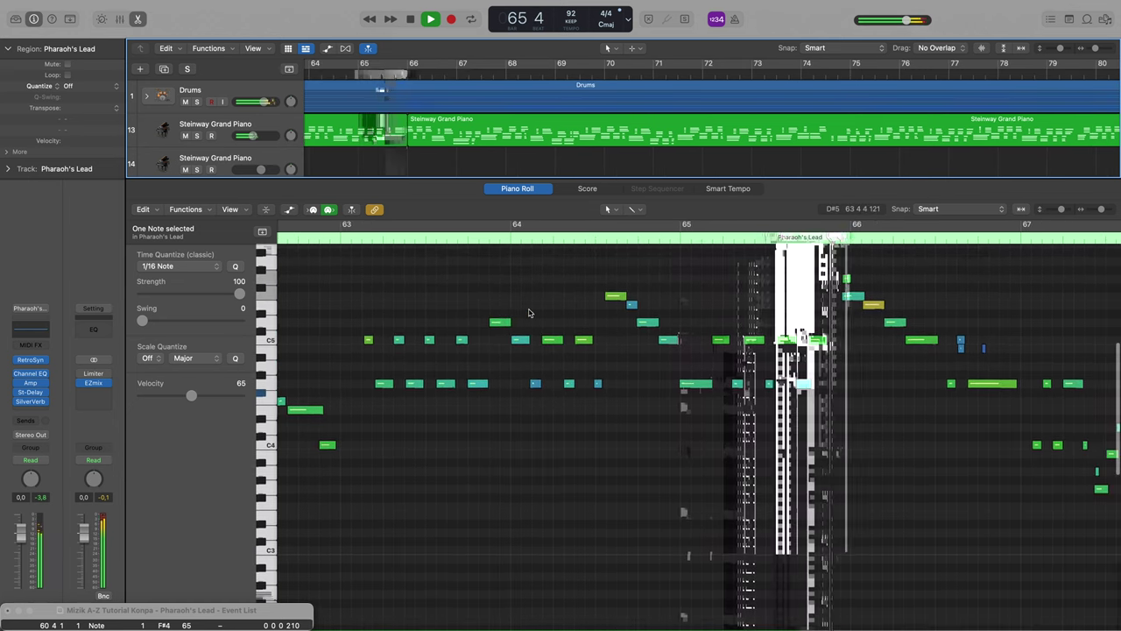
{"action": "key", "text": "space"}
- Quantize the lead notes from bar 63 to the long C5 before 66 3 to 1/16 notes and replay them
{"action": "left_click_drag", "start_coordinate": [350, 281], "coordinate": [928, 447]}
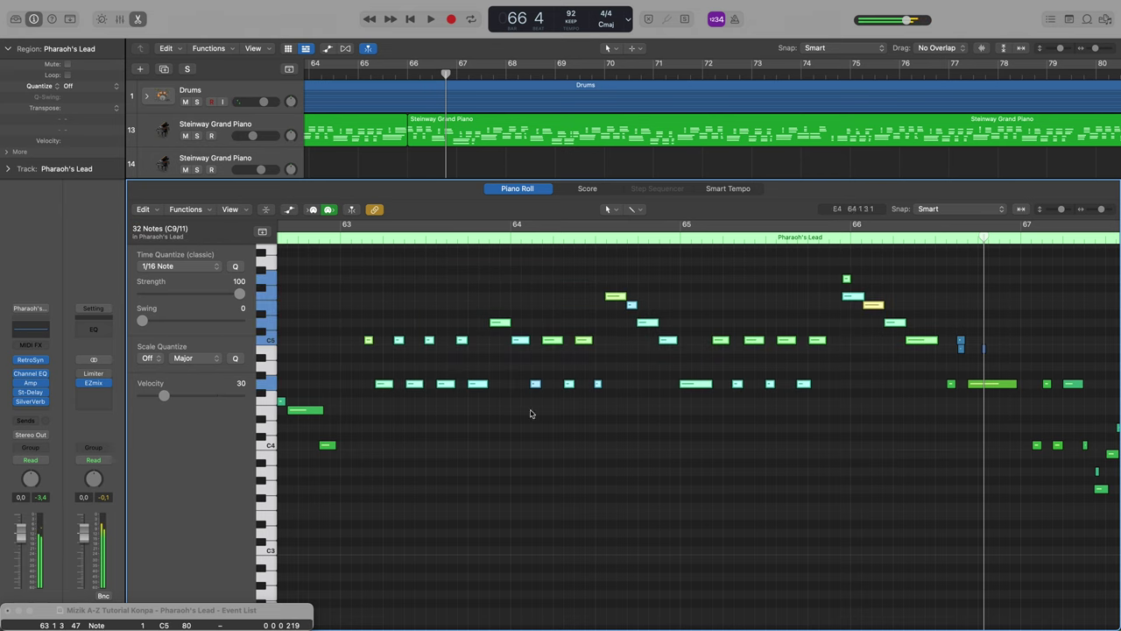
{"action": "left_click", "coordinate": [182, 209]}
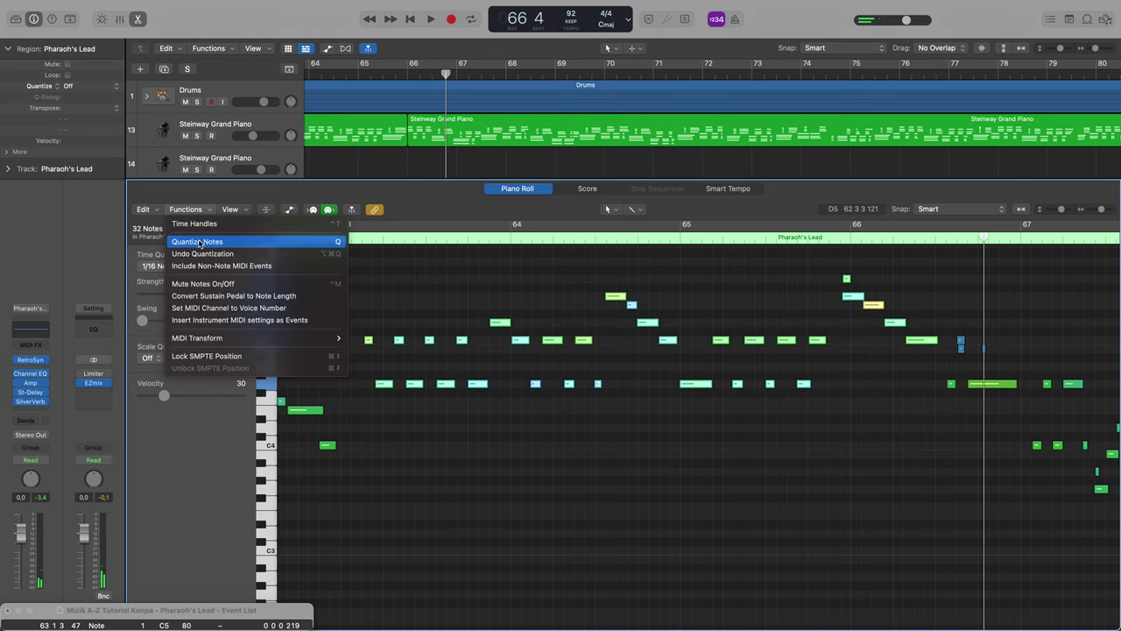
{"action": "left_click", "coordinate": [200, 241]}
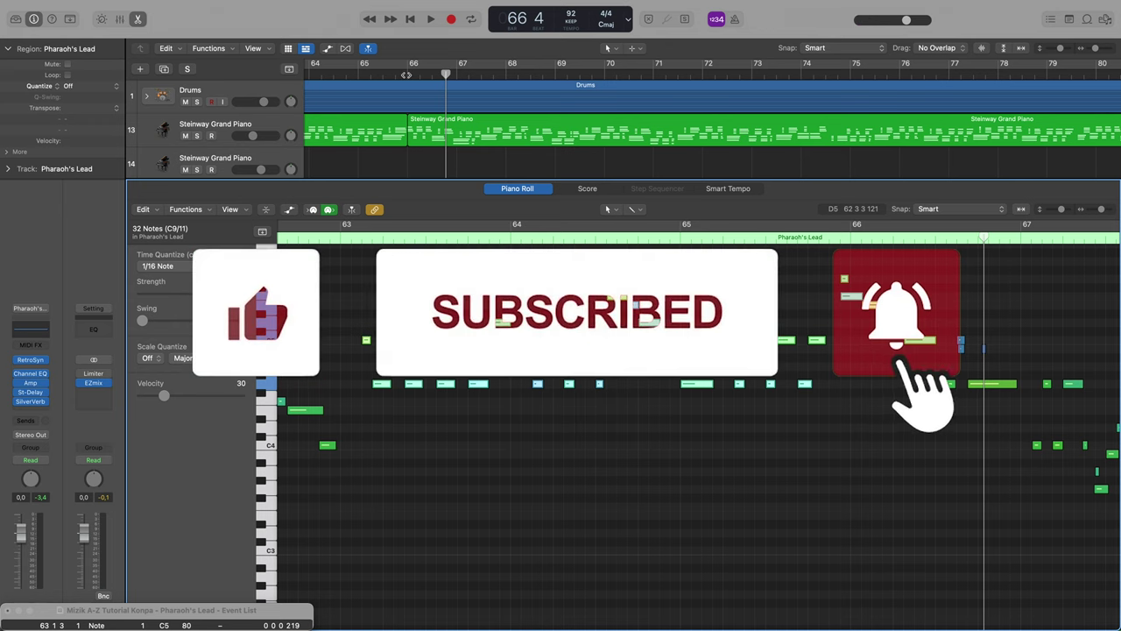
{"action": "left_click", "coordinate": [396, 77]}
{"action": "key", "text": "space"}
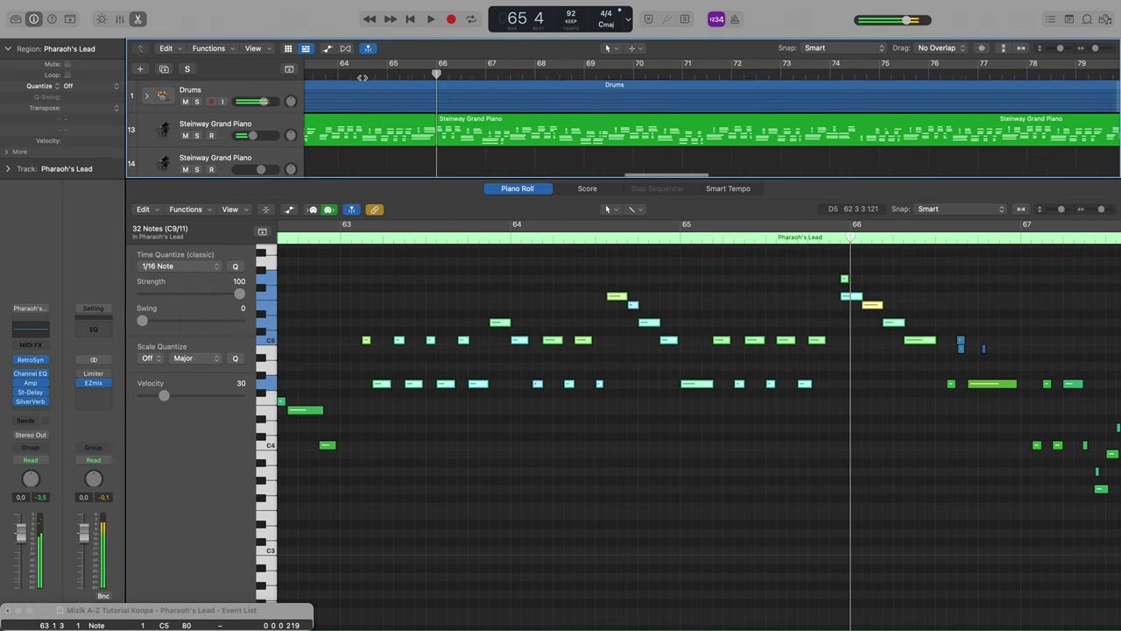
{"action": "left_click", "coordinate": [350, 75]}
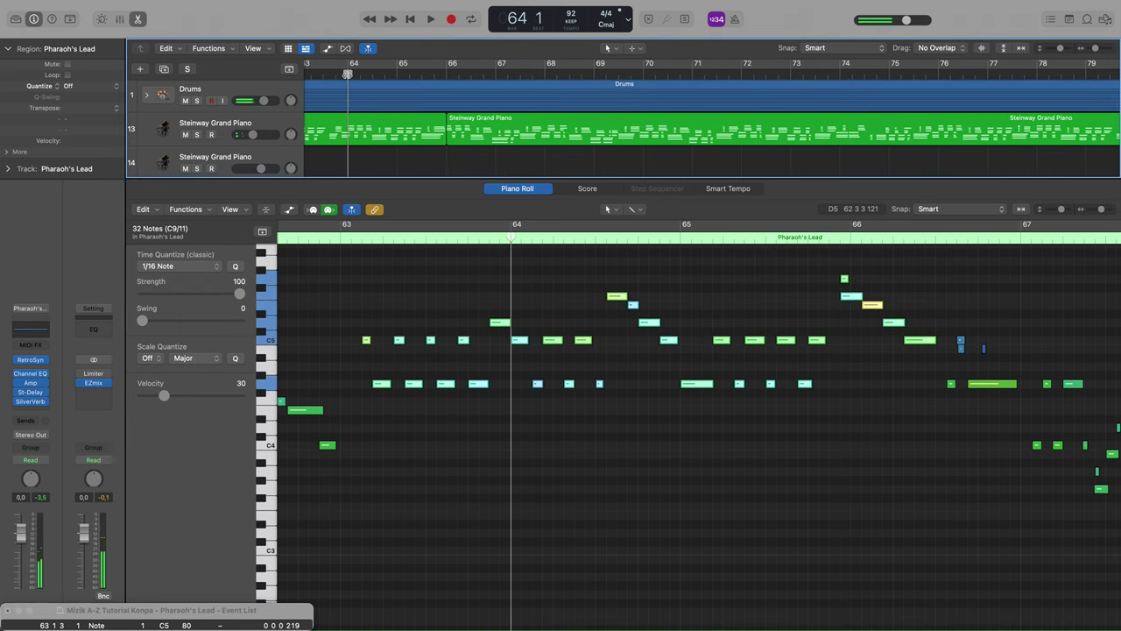
{"action": "scroll", "coordinate": [348, 76], "scroll_direction": "left", "scroll_amount": 2}
{"action": "left_click", "coordinate": [357, 72]}
{"action": "key", "text": "space"}
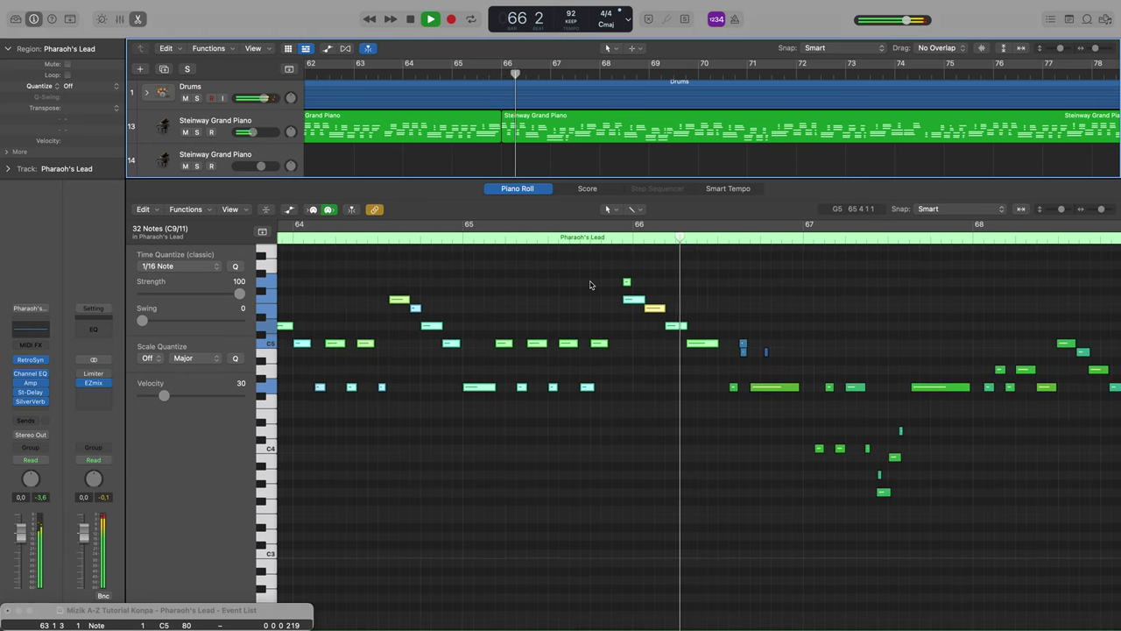
{"action": "key", "text": "space"}
- Play bar 66 again and delete the short B4 directly beneath the short C5 after 66 3
{"action": "key", "text": "space"}
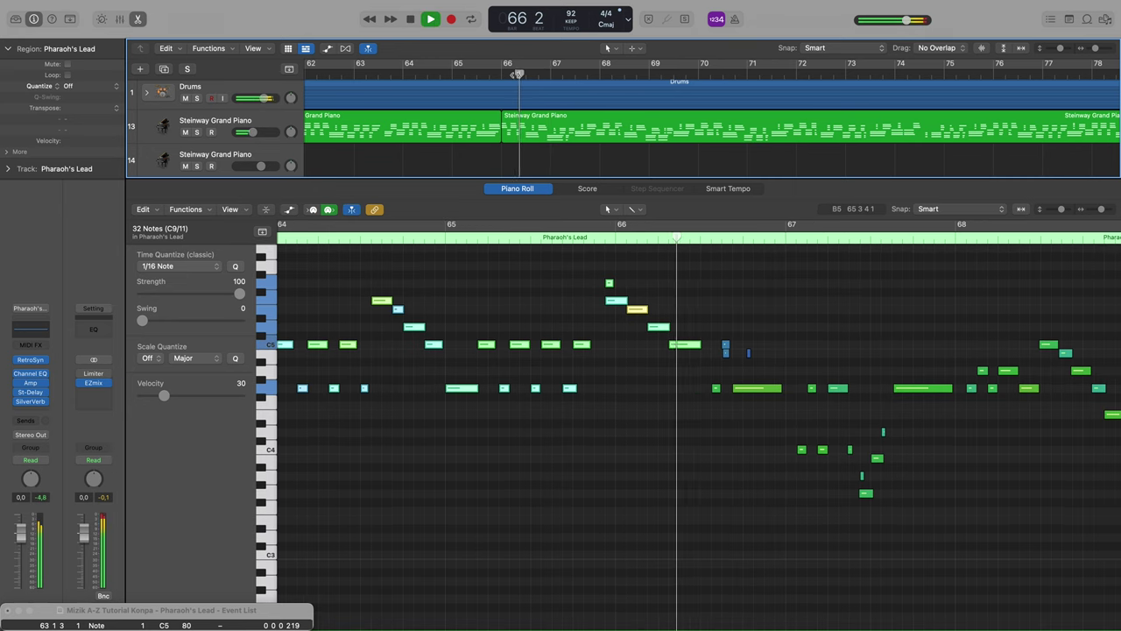
{"action": "key", "text": "space"}
{"action": "left_click", "coordinate": [726, 355]}
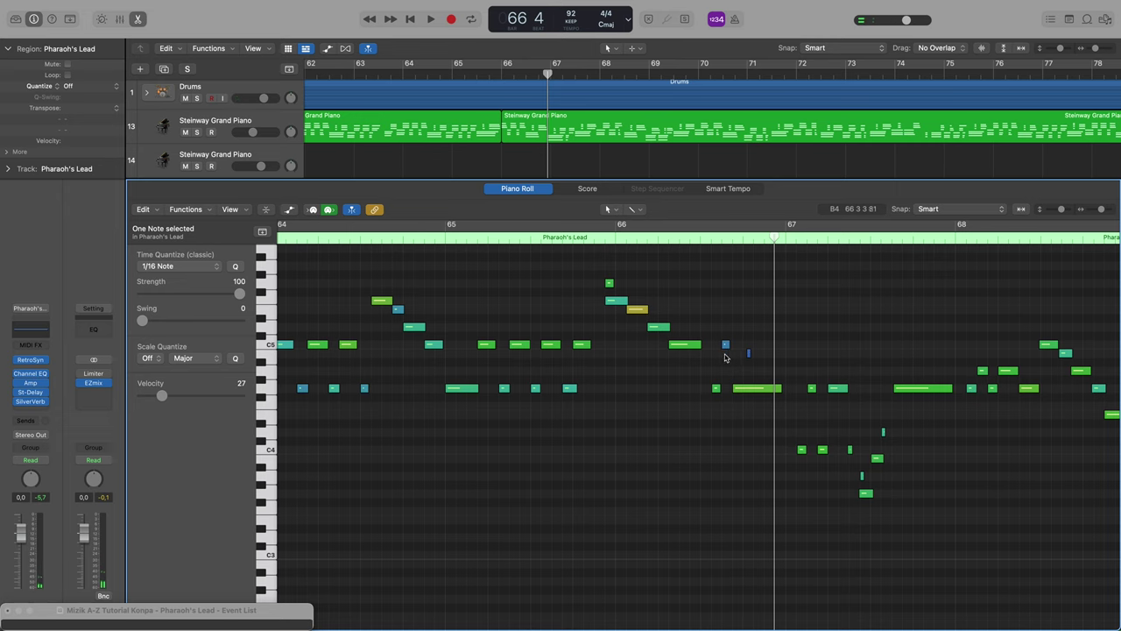
- Replay bar 66 in close-up, check the notes after 66 3 and delete the tiny B4 just after 66 4
{"action": "key", "text": "super+Right"}
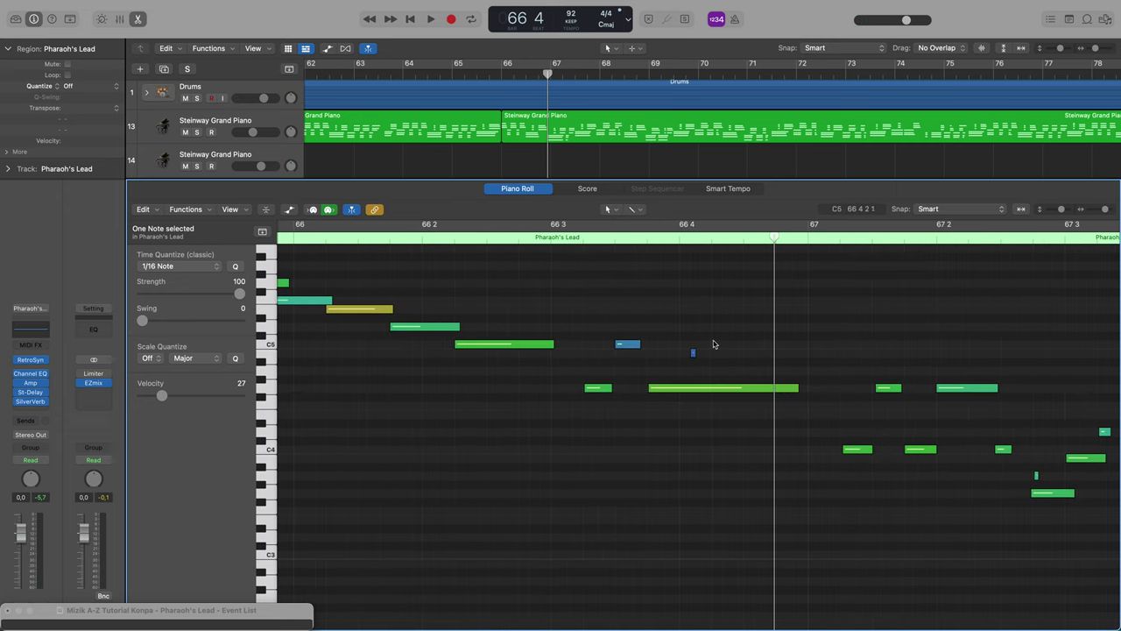
{"action": "left_click", "coordinate": [497, 84]}
{"action": "key", "text": "space"}
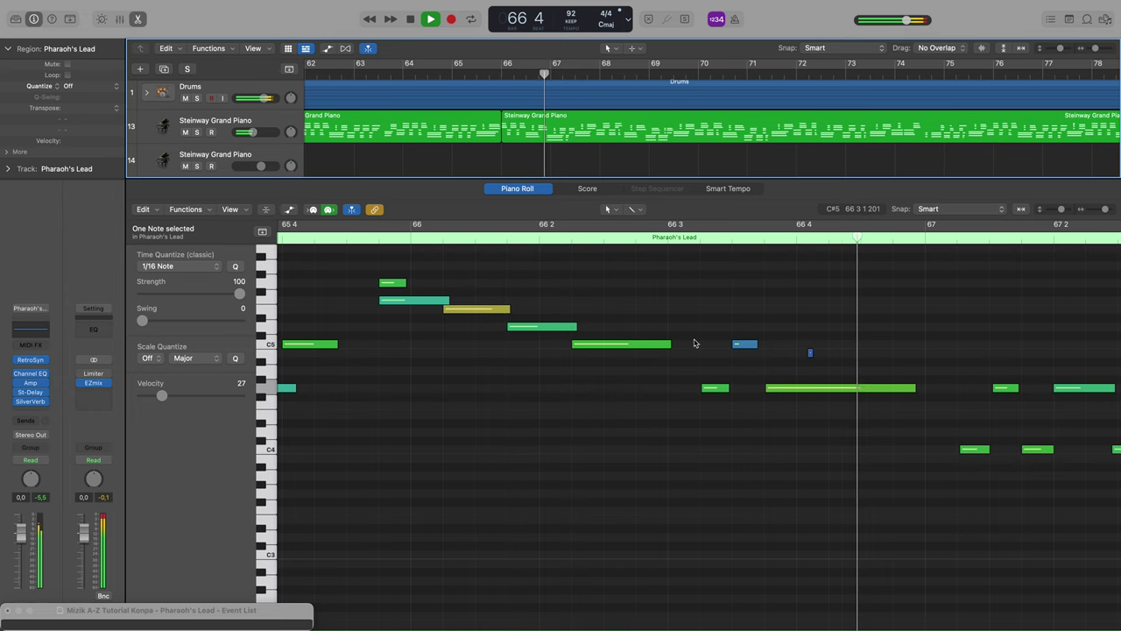
{"action": "key", "text": "space"}
{"action": "left_click", "coordinate": [724, 386]}
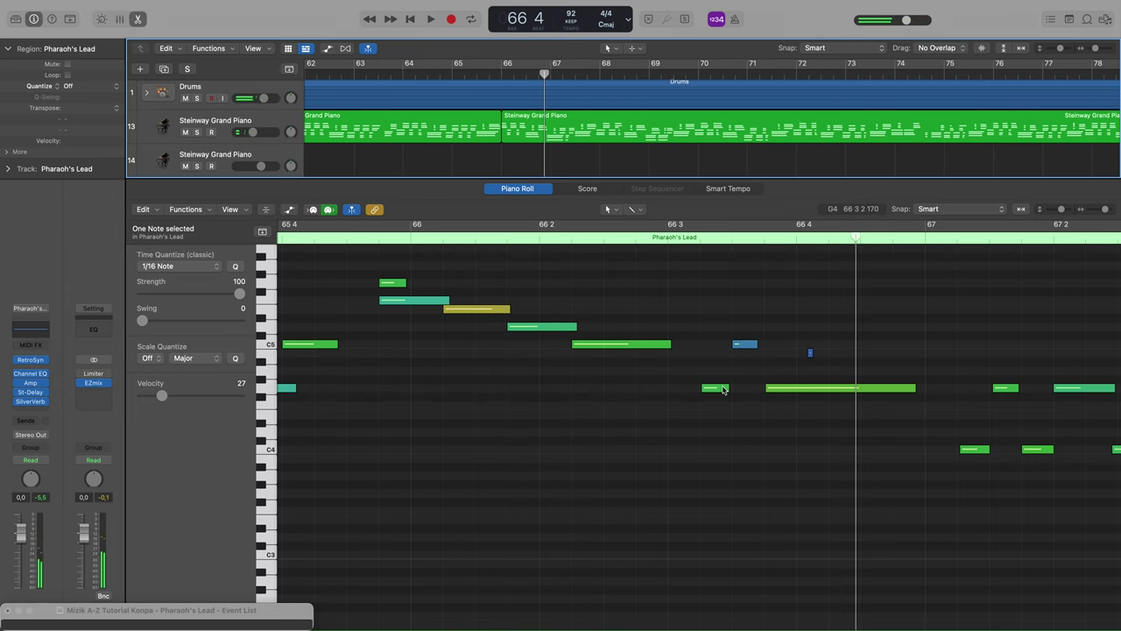
{"action": "left_click", "coordinate": [744, 344]}
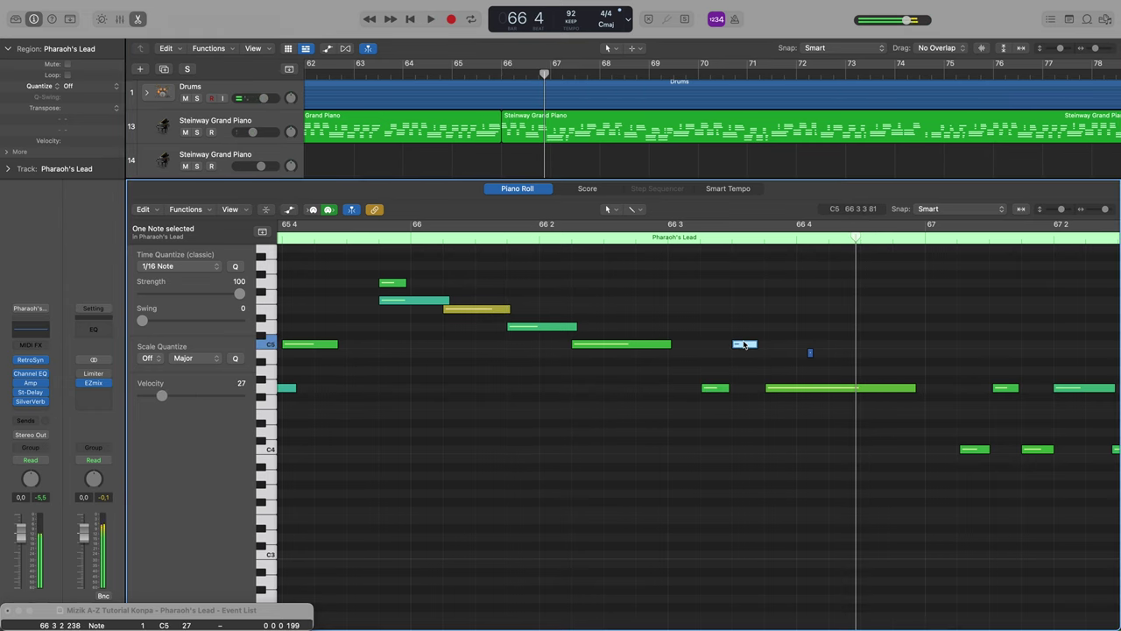
{"action": "left_click", "coordinate": [810, 353]}
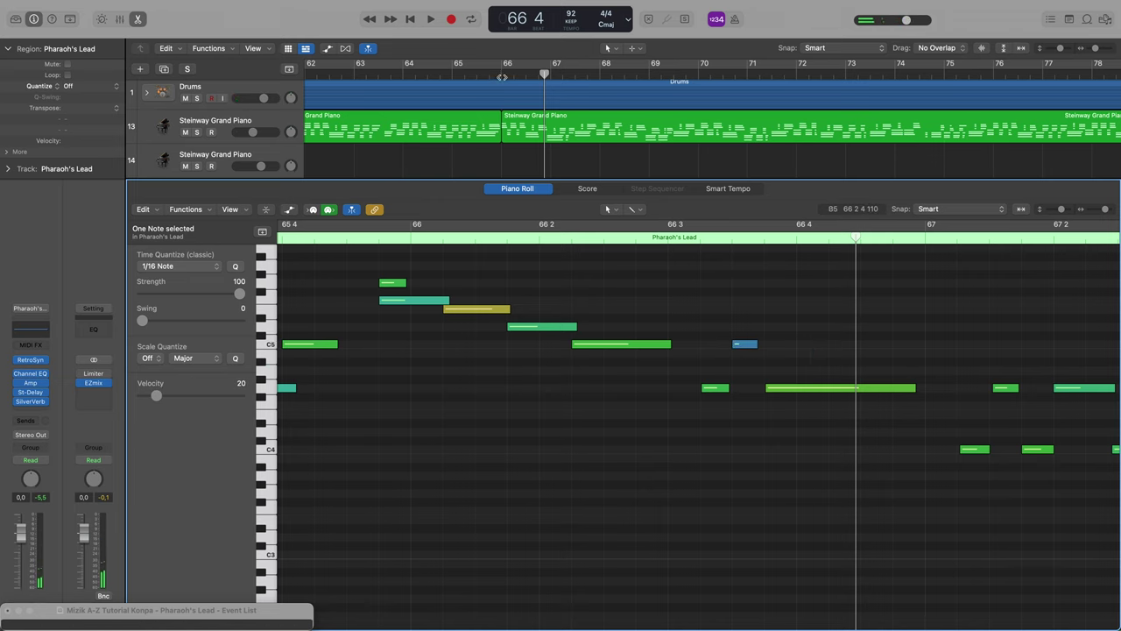
- Quantize the short G4, short C5 and long G4 after 66 3 to 1/16 notes and play through bar 67
{"action": "double_click", "coordinate": [502, 77]}
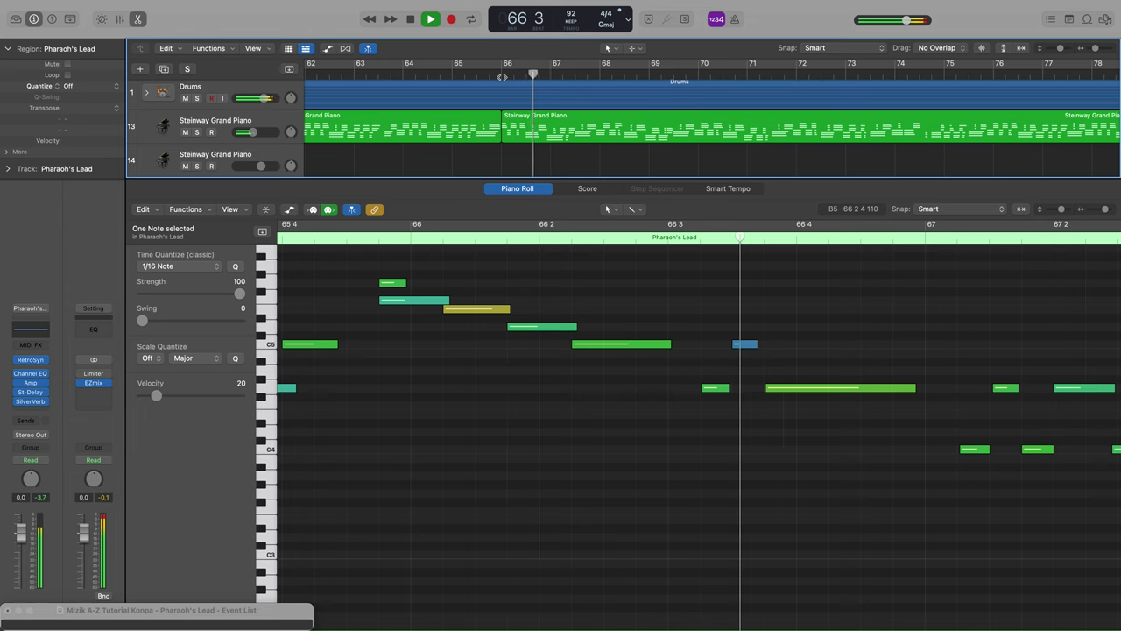
{"action": "key", "text": "space"}
{"action": "left_click_drag", "start_coordinate": [705, 306], "coordinate": [854, 453]}
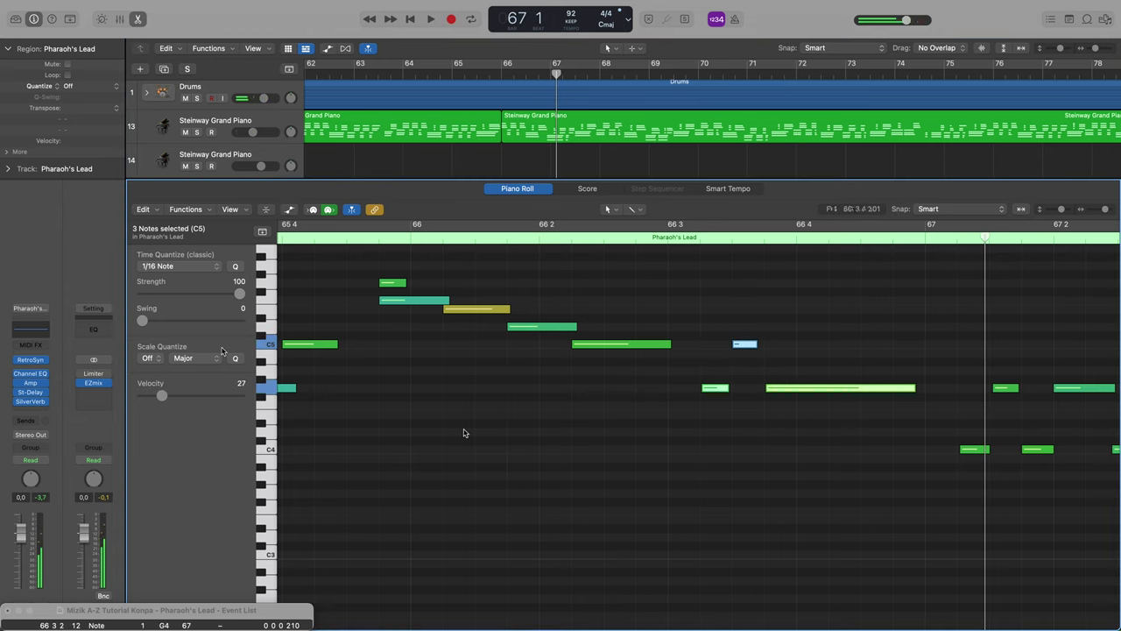
{"action": "left_click", "coordinate": [189, 214]}
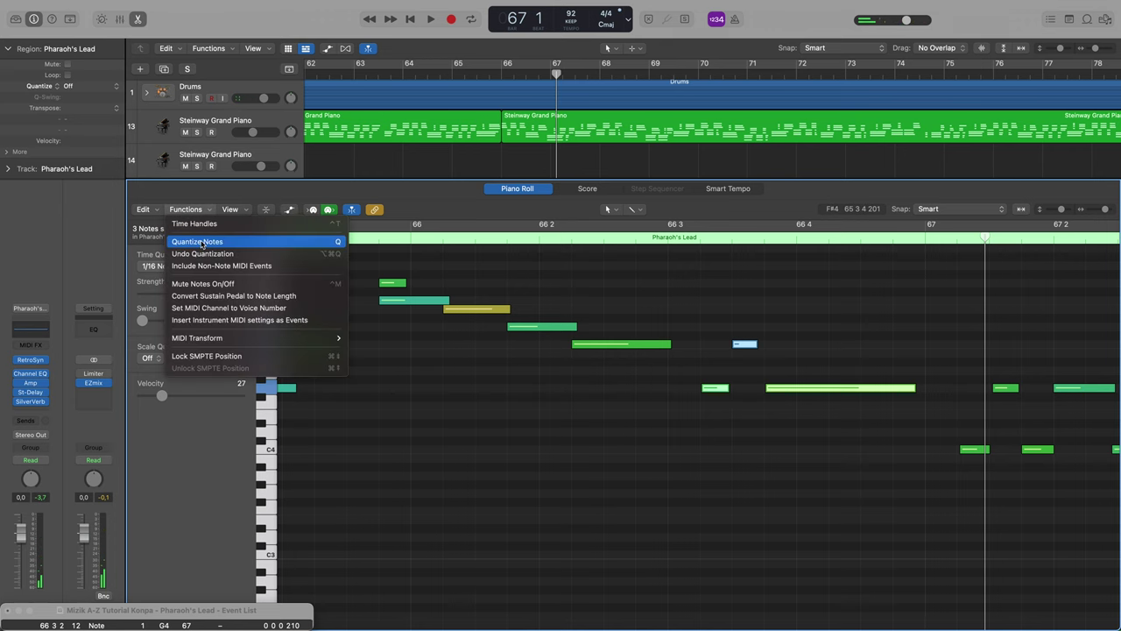
{"action": "left_click", "coordinate": [204, 242]}
{"action": "left_click", "coordinate": [500, 68]}
{"action": "left_click", "coordinate": [500, 69]}
{"action": "key", "text": "space"}
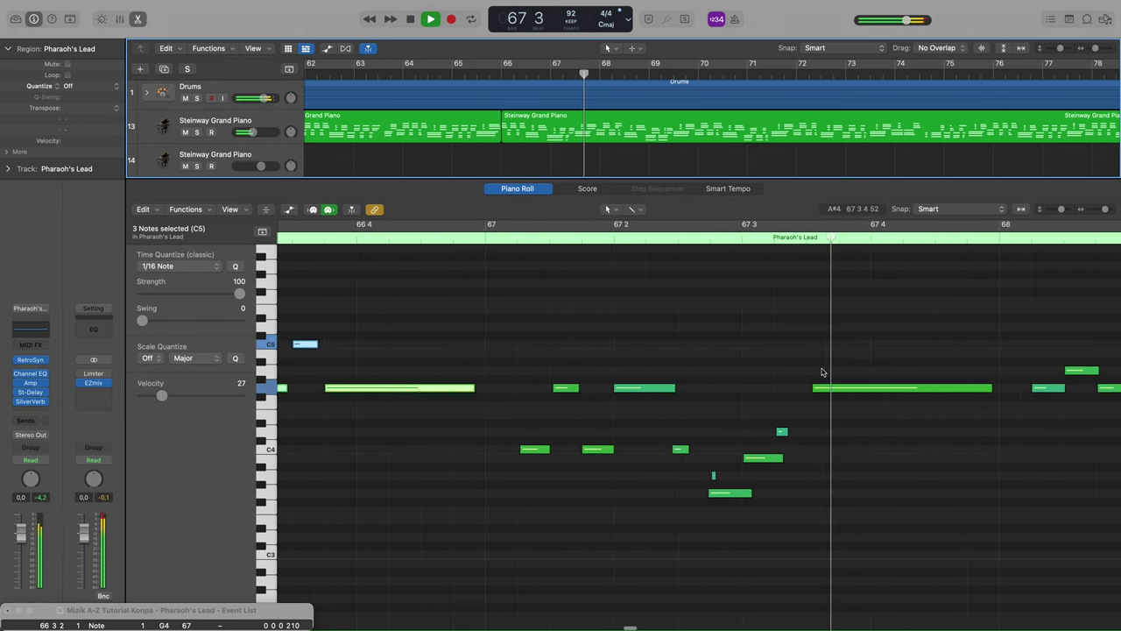
{"action": "key", "text": "space"}
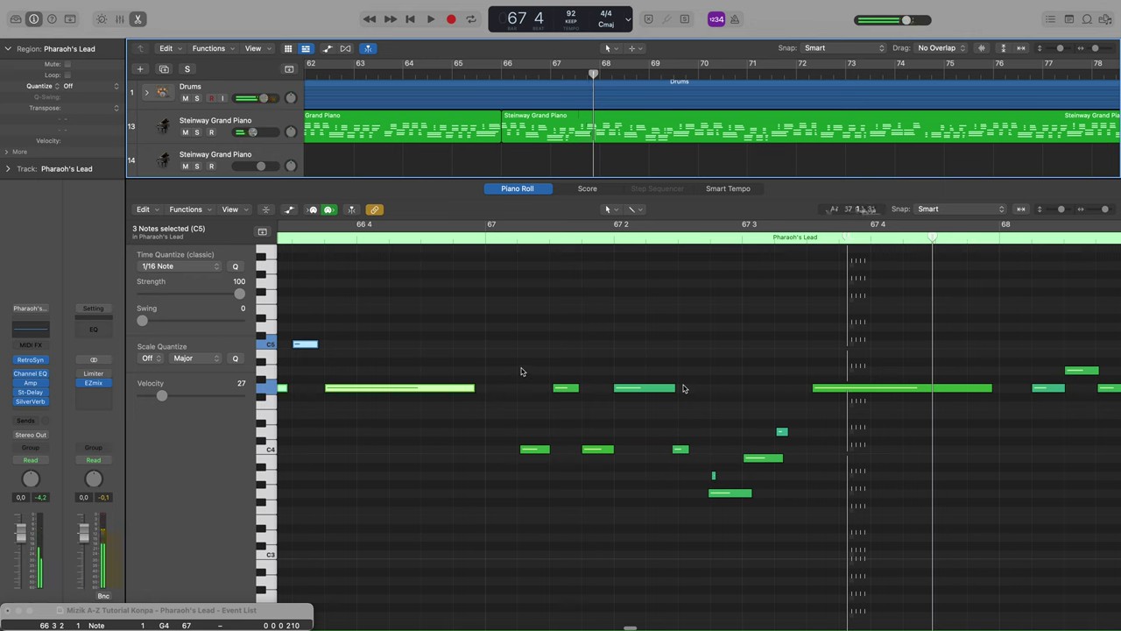
- Quantize the ten lead notes of bar 67, through the long G4 after 67 3, to 1/16 notes
{"action": "left_click_drag", "start_coordinate": [503, 327], "coordinate": [847, 535]}
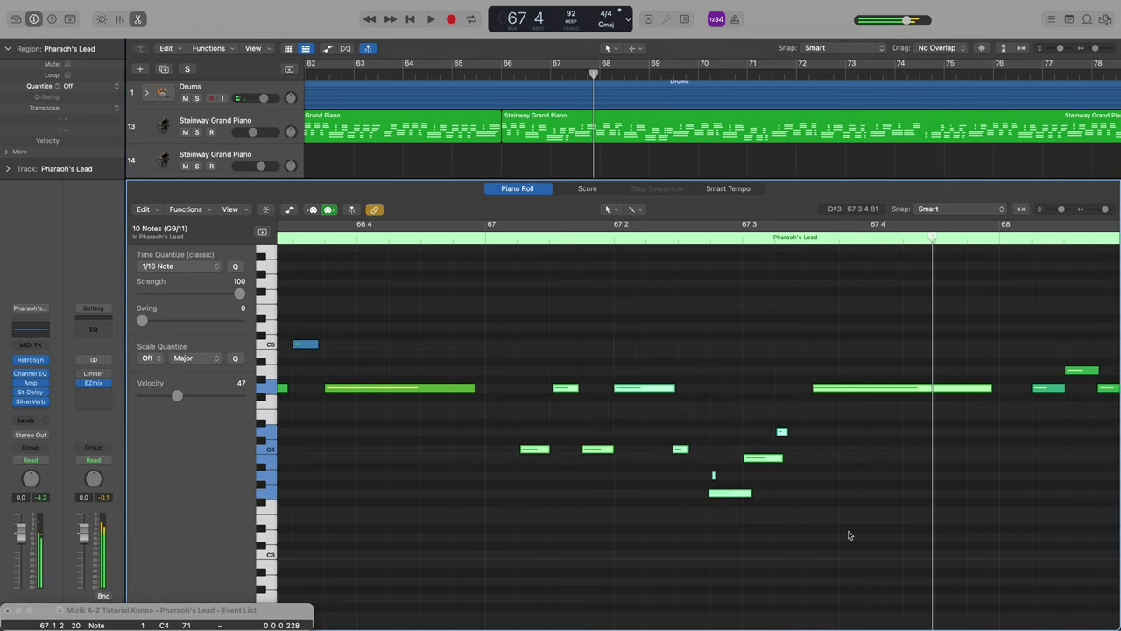
{"action": "left_click", "coordinate": [181, 214]}
{"action": "left_click", "coordinate": [193, 238]}
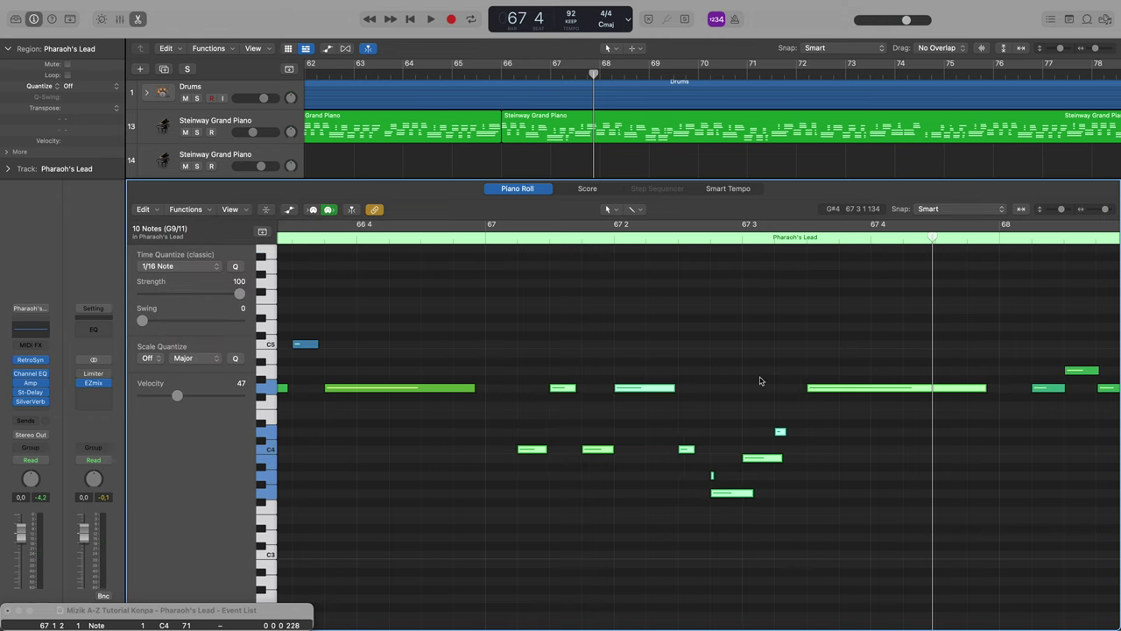
- Delete the tiny A3 just before 67 3 and play from the start of bar 67 through bar 68
{"action": "left_click", "coordinate": [760, 380]}
{"action": "left_click", "coordinate": [712, 476]}
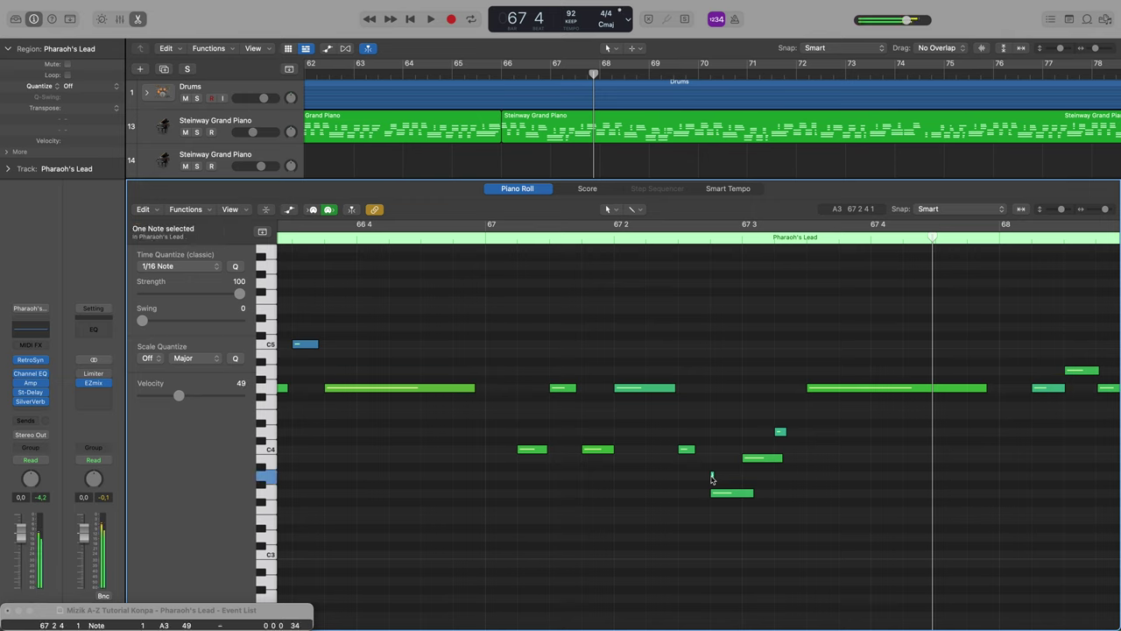
{"action": "left_click_drag", "start_coordinate": [712, 476], "coordinate": [712, 492]}
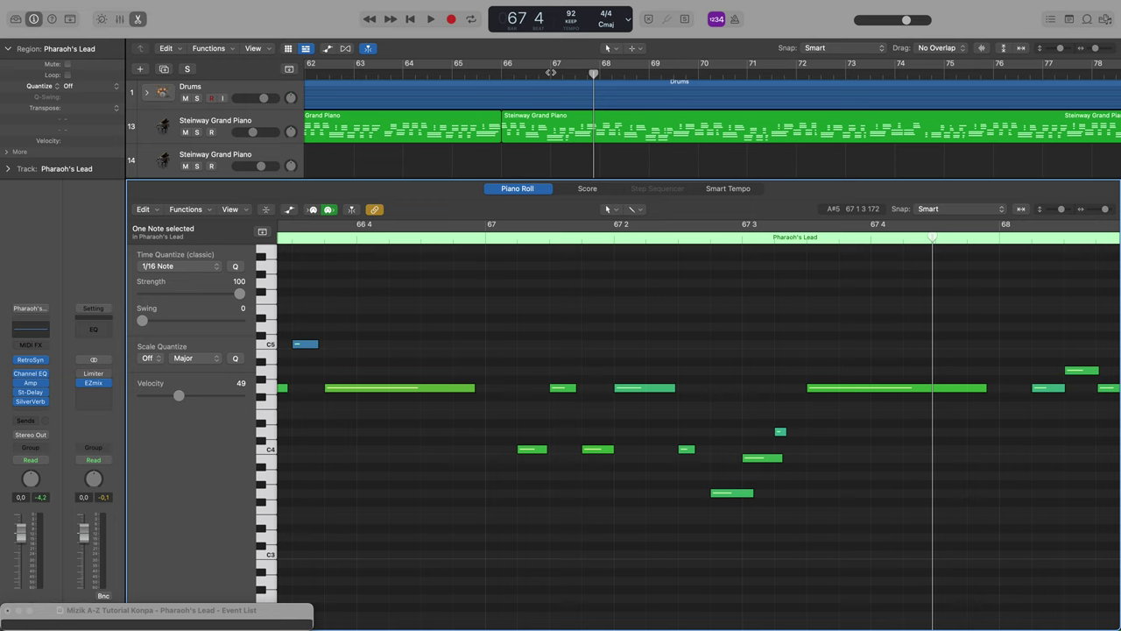
{"action": "left_click", "coordinate": [546, 73]}
{"action": "key", "text": "space"}
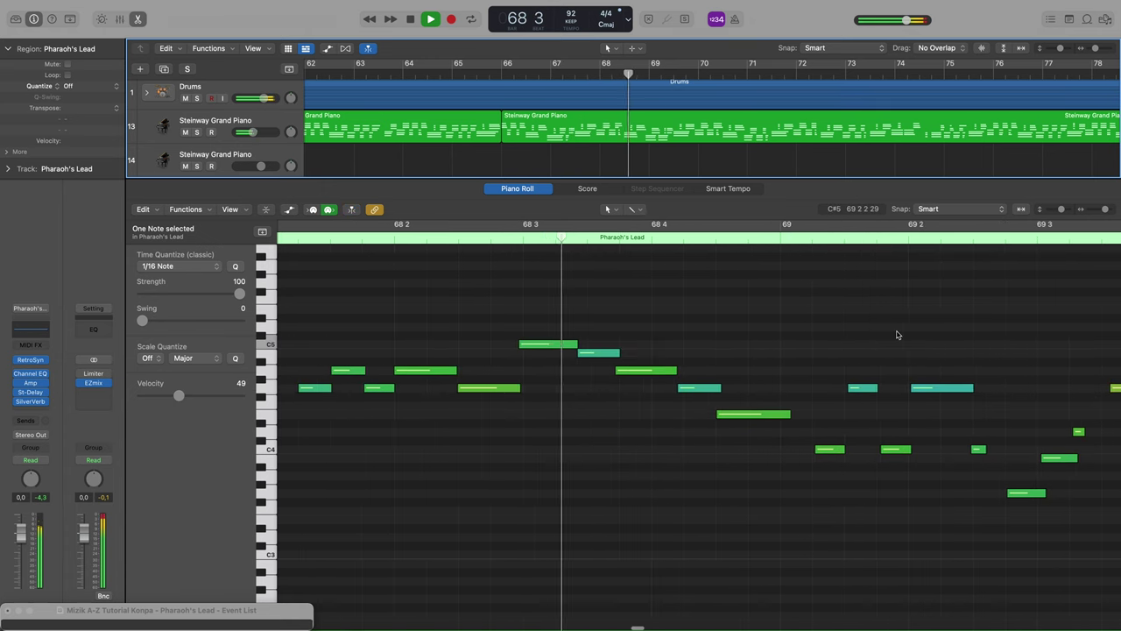
{"action": "key", "text": "space"}
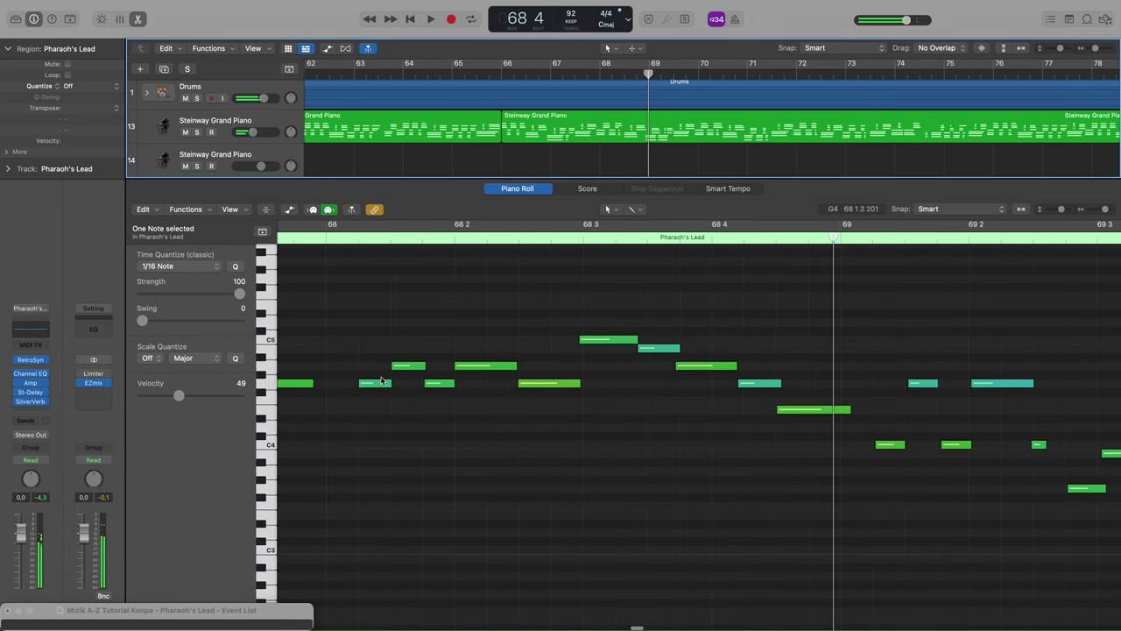
- Quantize the lead notes from bar 68 to the long G4 after 69 3 to 1/16 notes and replay from bar 67 into bar 70
{"action": "left_click_drag", "start_coordinate": [341, 267], "coordinate": [1058, 567]}
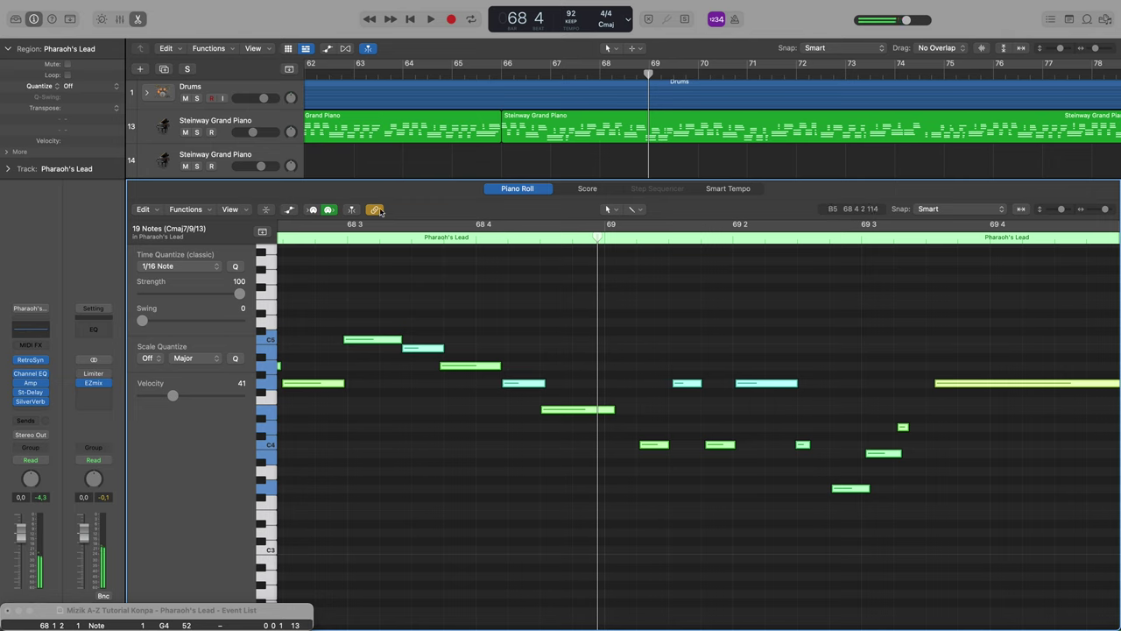
{"action": "left_click", "coordinate": [198, 213]}
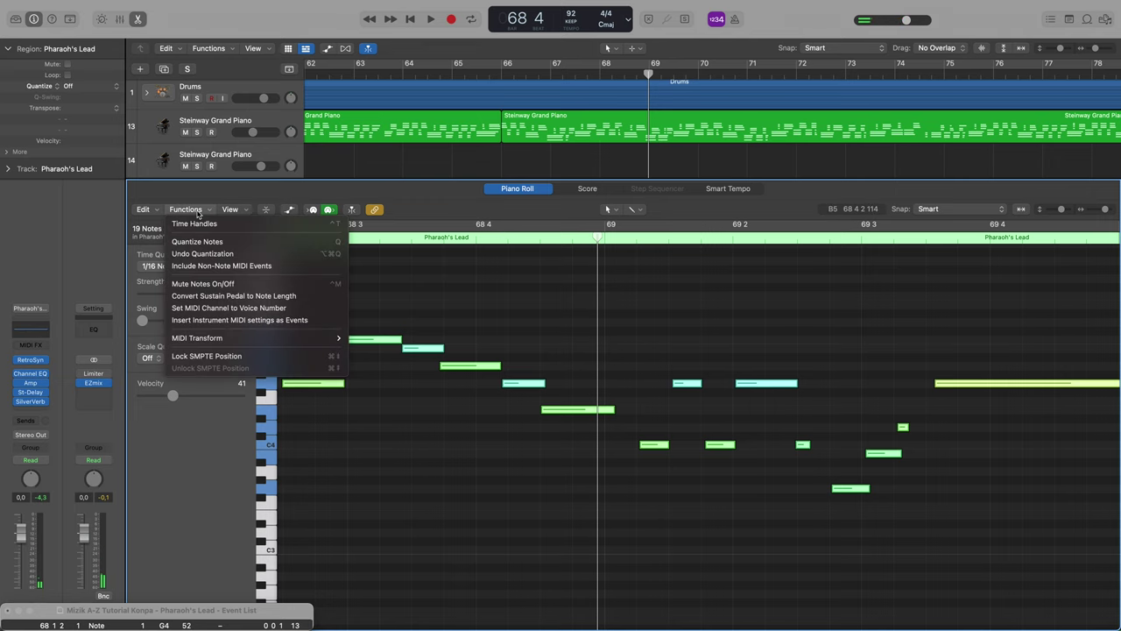
{"action": "left_click", "coordinate": [246, 241]}
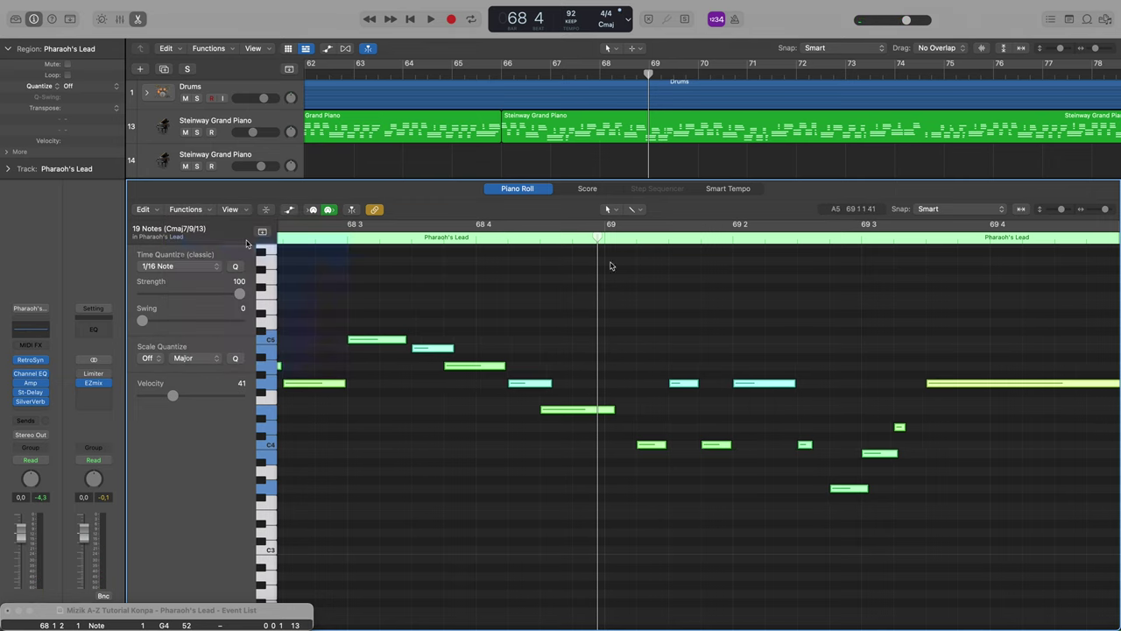
{"action": "scroll", "coordinate": [623, 287], "scroll_direction": "left", "scroll_amount": 10}
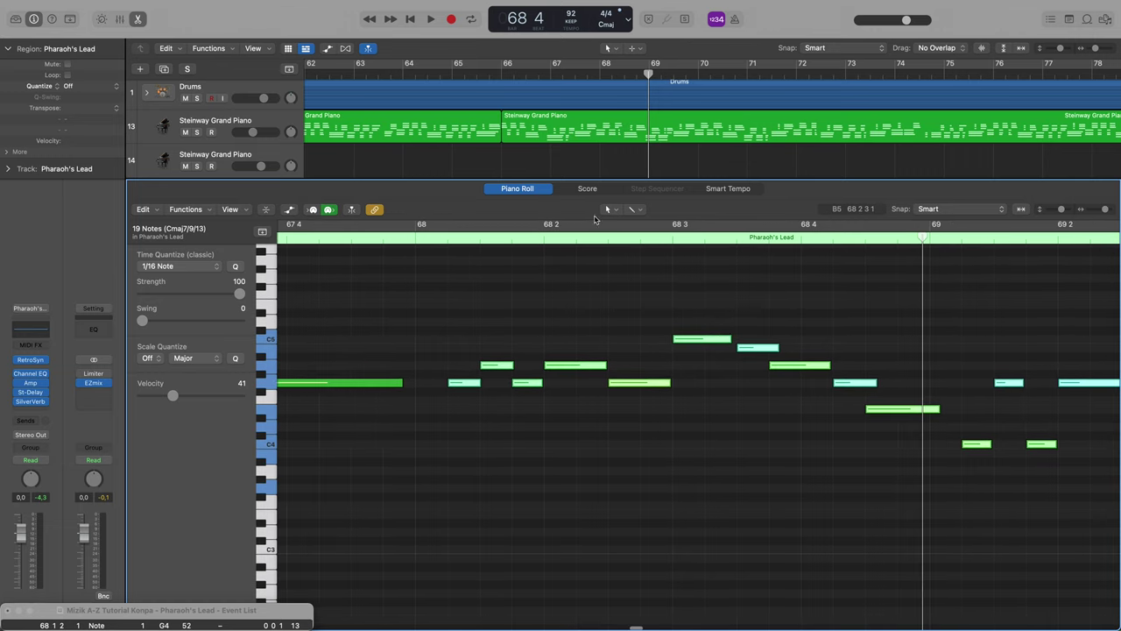
{"action": "left_click", "coordinate": [557, 76]}
{"action": "key", "text": "space"}
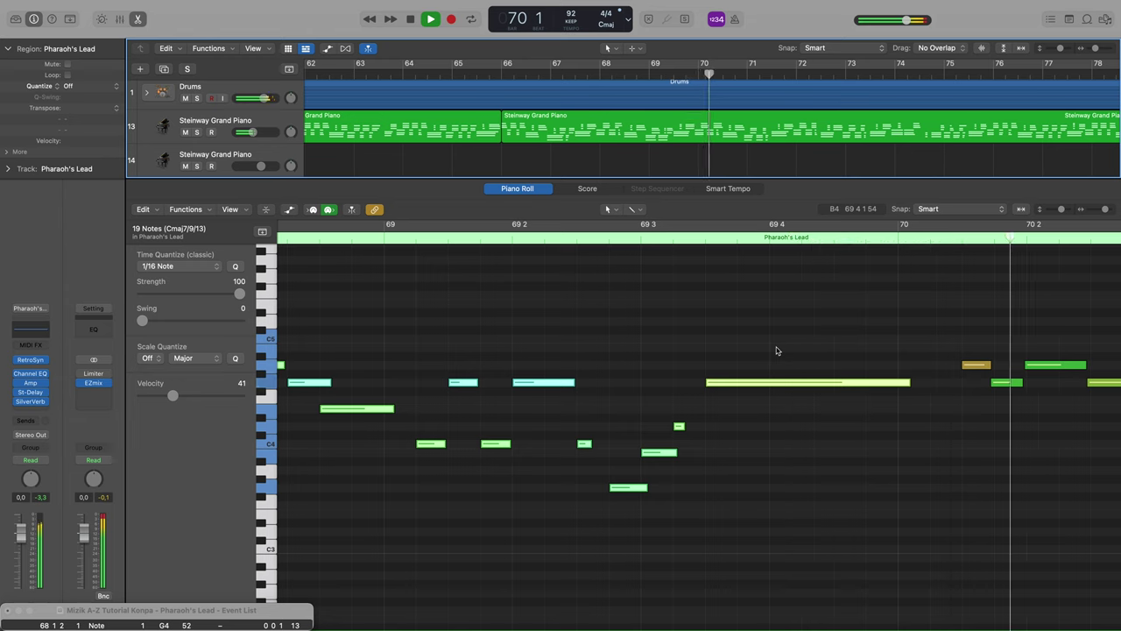
{"action": "key", "text": "space"}
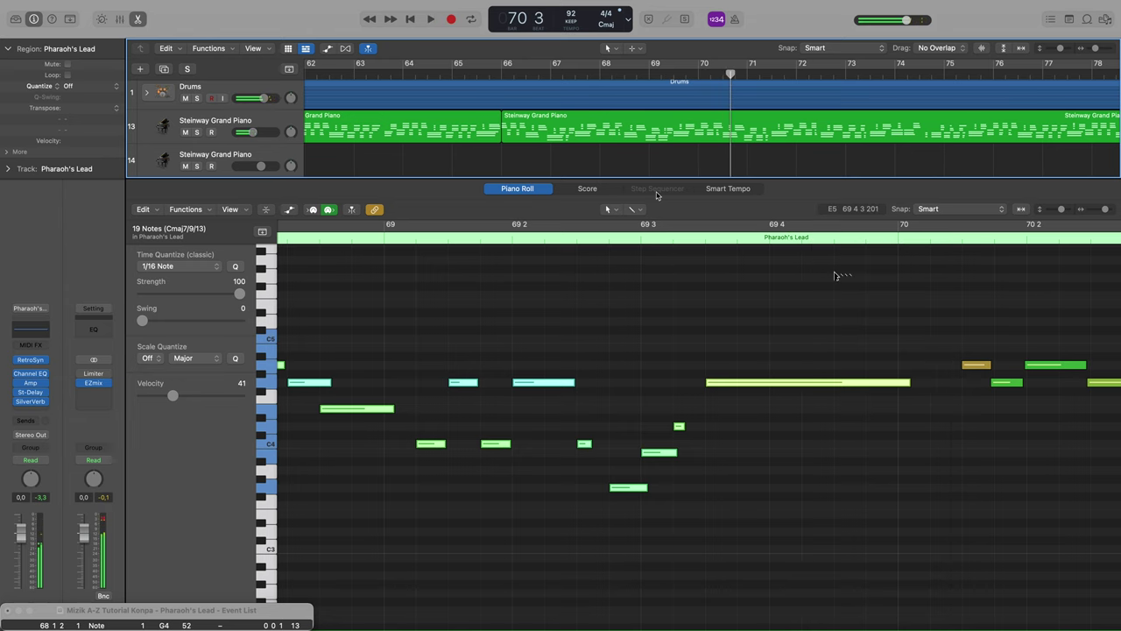
- Quantize the lead notes from the first A4 of bar 70 to the long G4 after 71 3 to 1/16 notes and play into bar 73
{"action": "left_click", "coordinate": [698, 67]}
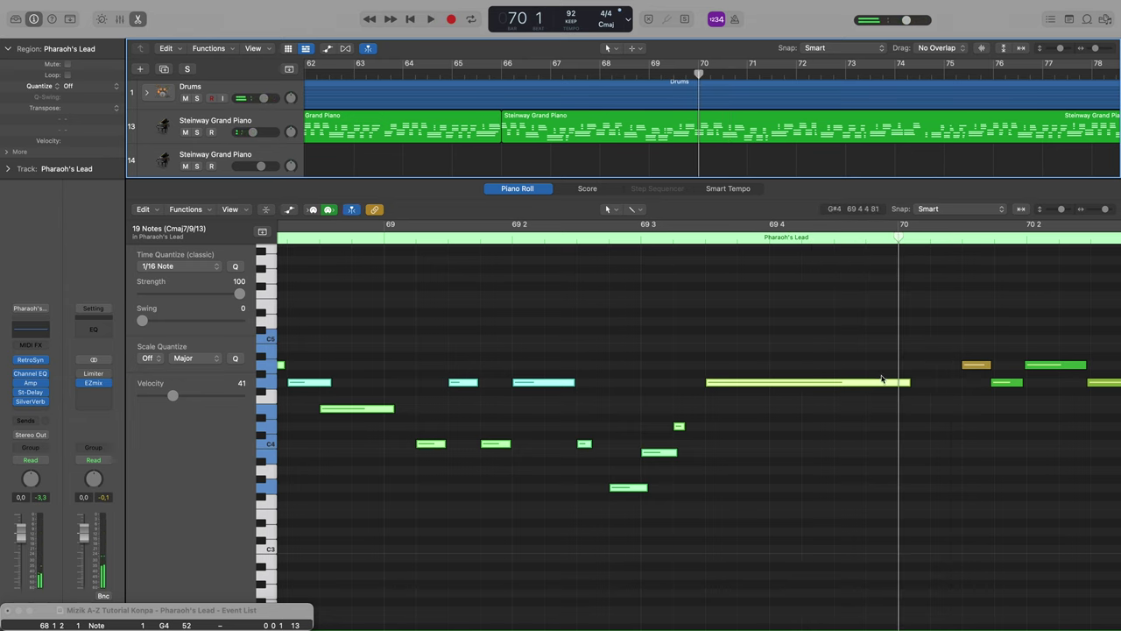
{"action": "scroll", "coordinate": [489, 413], "scroll_direction": "right", "scroll_amount": 10}
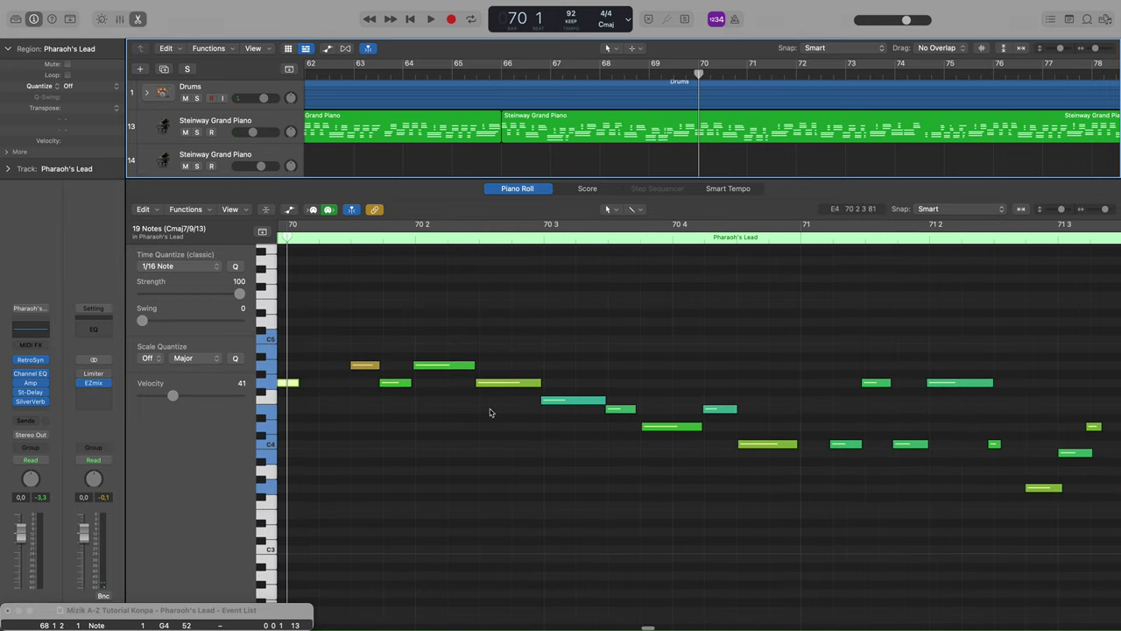
{"action": "left_click_drag", "start_coordinate": [340, 282], "coordinate": [1112, 577]}
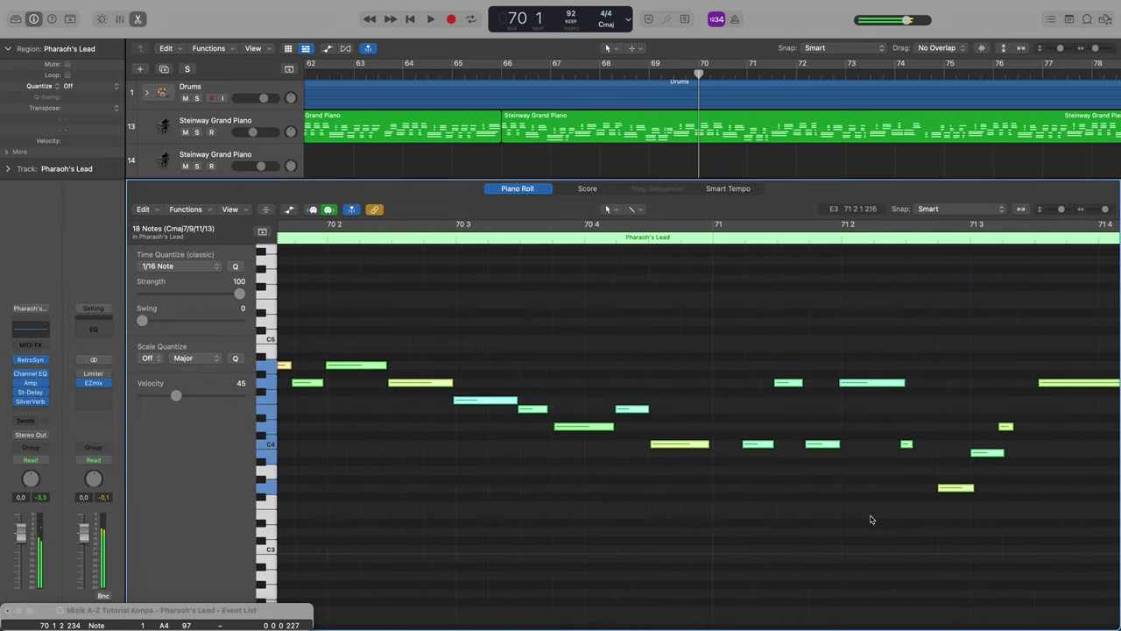
{"action": "scroll", "coordinate": [757, 372], "scroll_direction": "left", "scroll_amount": 3}
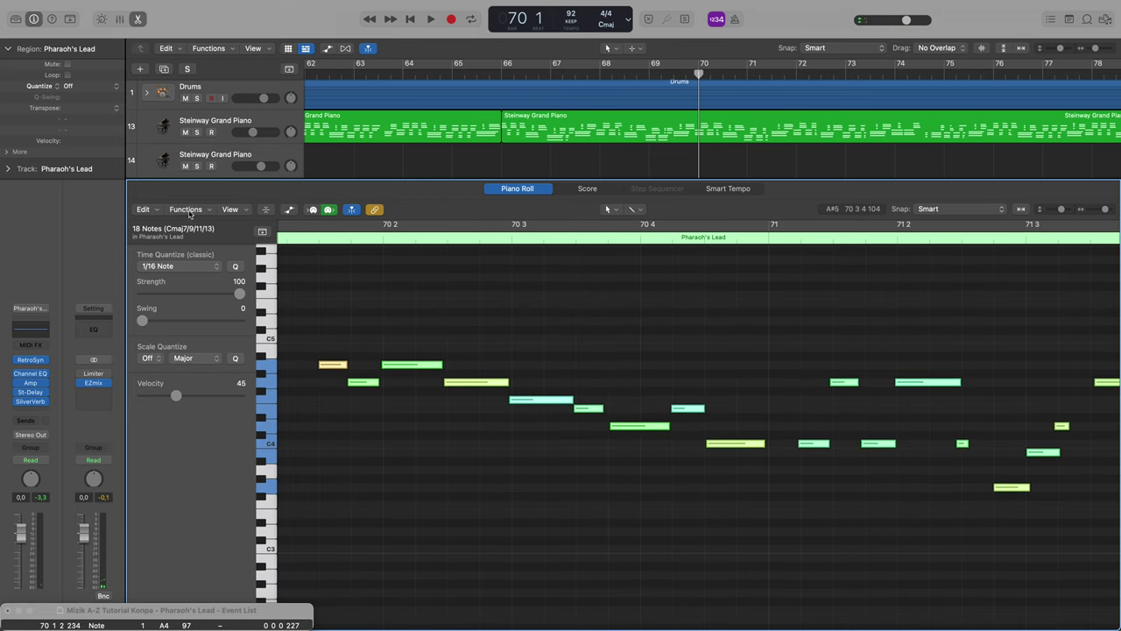
{"action": "left_click", "coordinate": [185, 209]}
{"action": "left_click", "coordinate": [205, 241]}
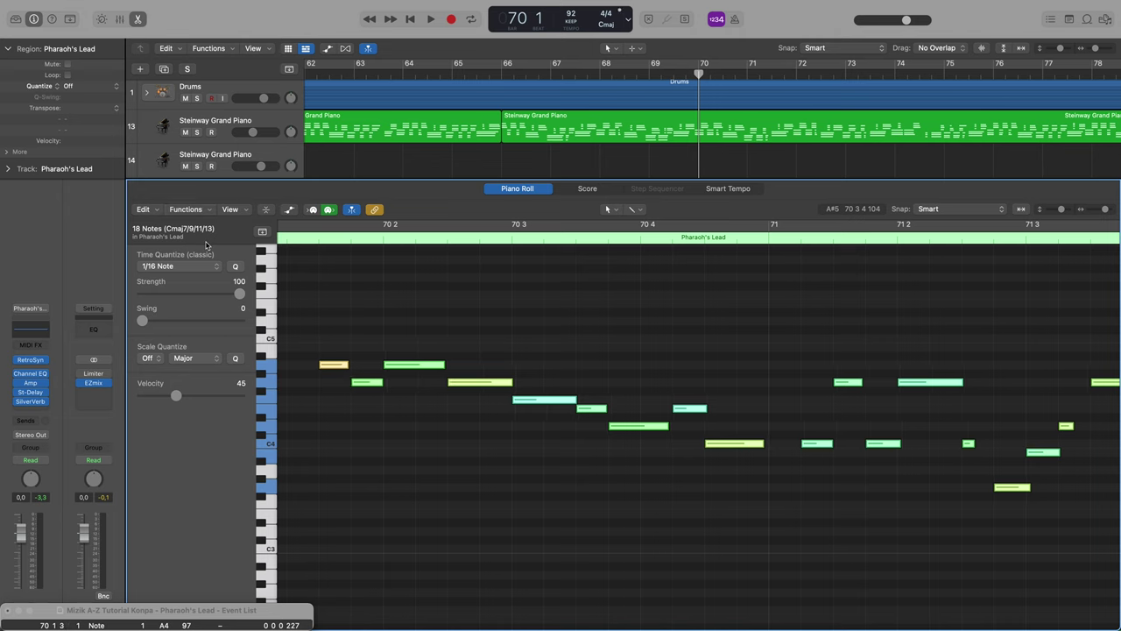
{"action": "left_click", "coordinate": [639, 74]}
{"action": "key", "text": "space"}
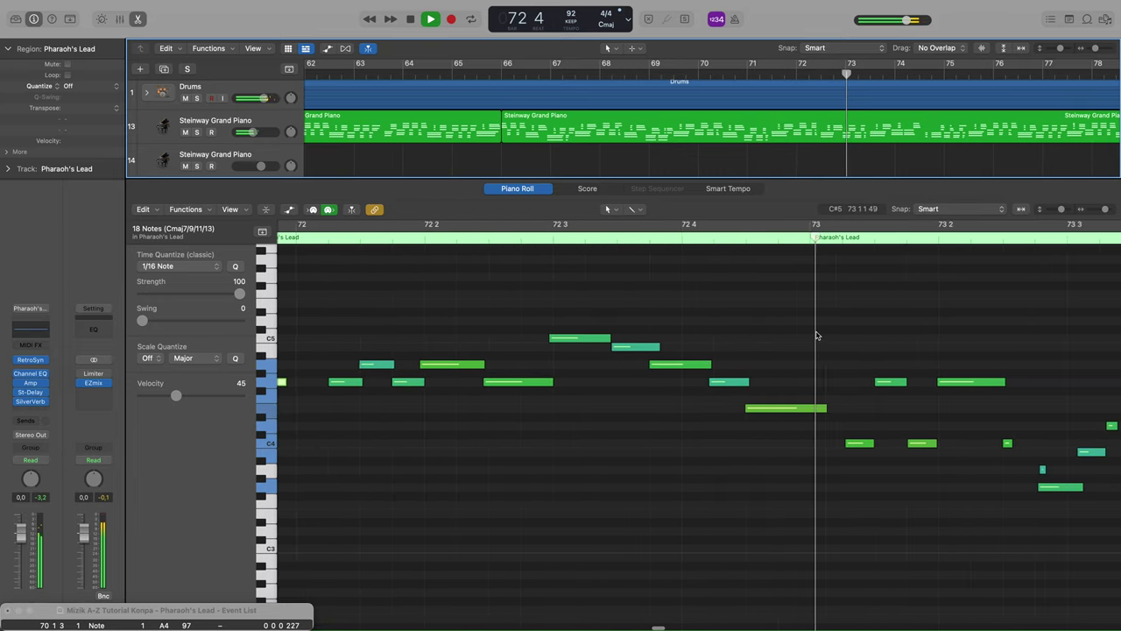
{"action": "key", "text": "space"}
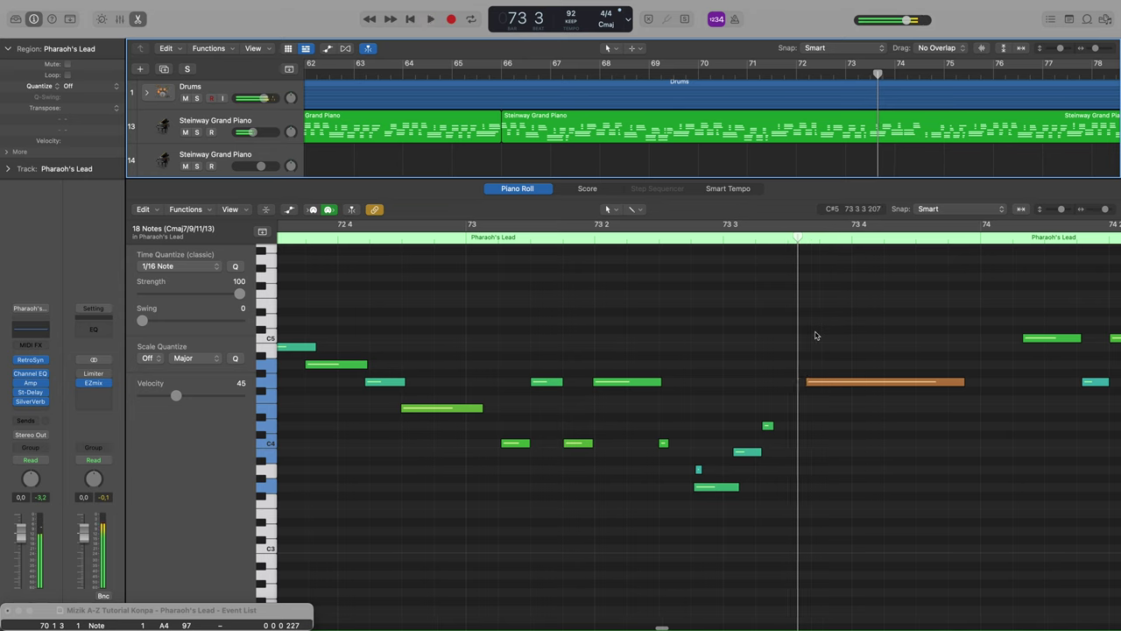
- Return the playhead to bar 72 and delete the tiny A3 above the G3 just before 73 3
{"action": "left_click", "coordinate": [797, 74]}
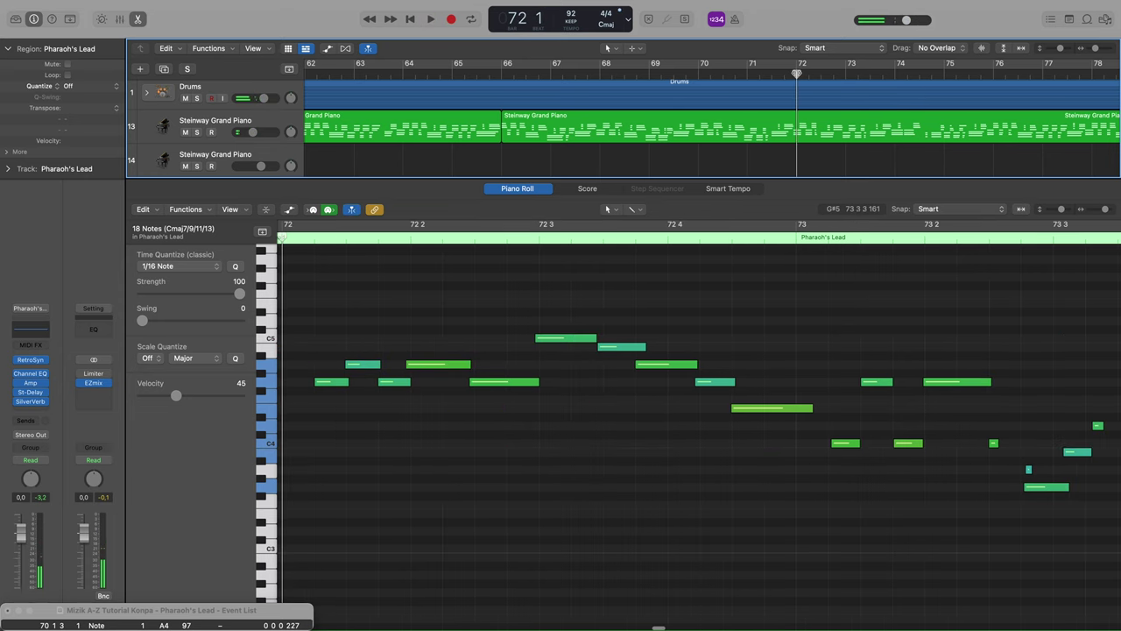
{"action": "scroll", "coordinate": [869, 297], "scroll_direction": "right", "scroll_amount": 5}
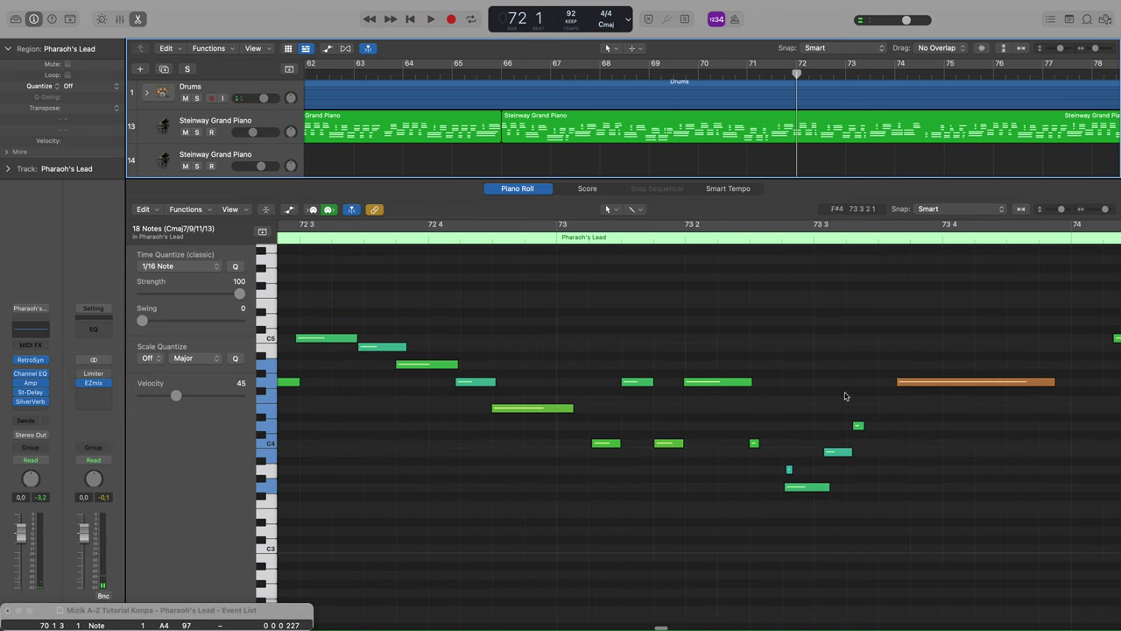
{"action": "left_click_drag", "start_coordinate": [788, 470], "coordinate": [790, 474]}
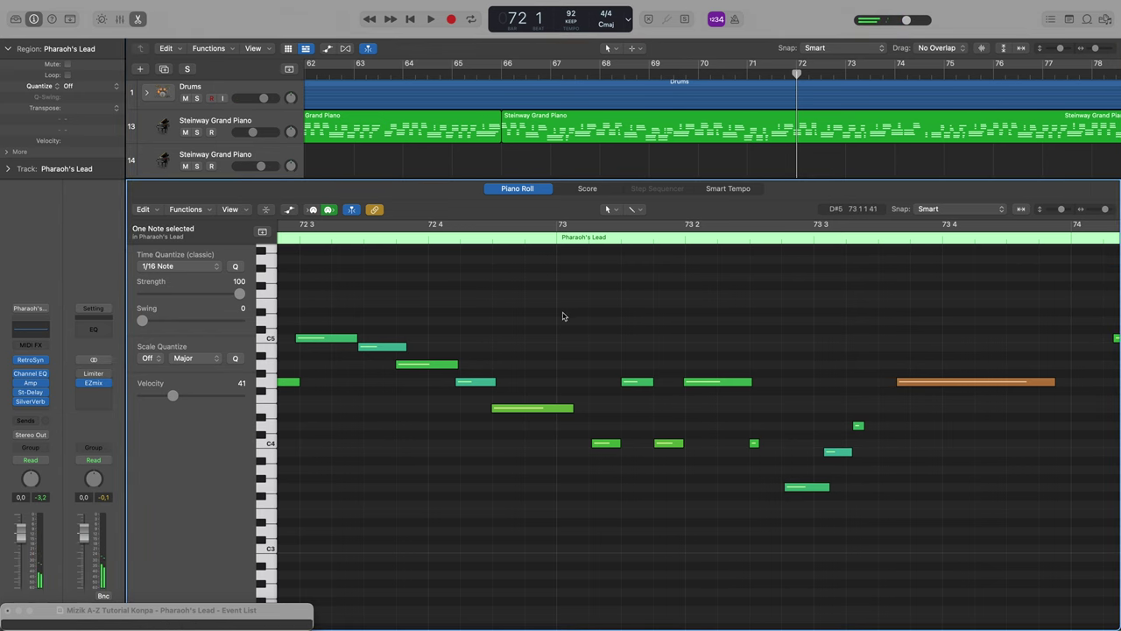
- Quantize the nine lead notes of bar 73 to 1/16 notes and play into bar 74, replaying up to the descending run
{"action": "left_click_drag", "start_coordinate": [595, 324], "coordinate": [969, 528]}
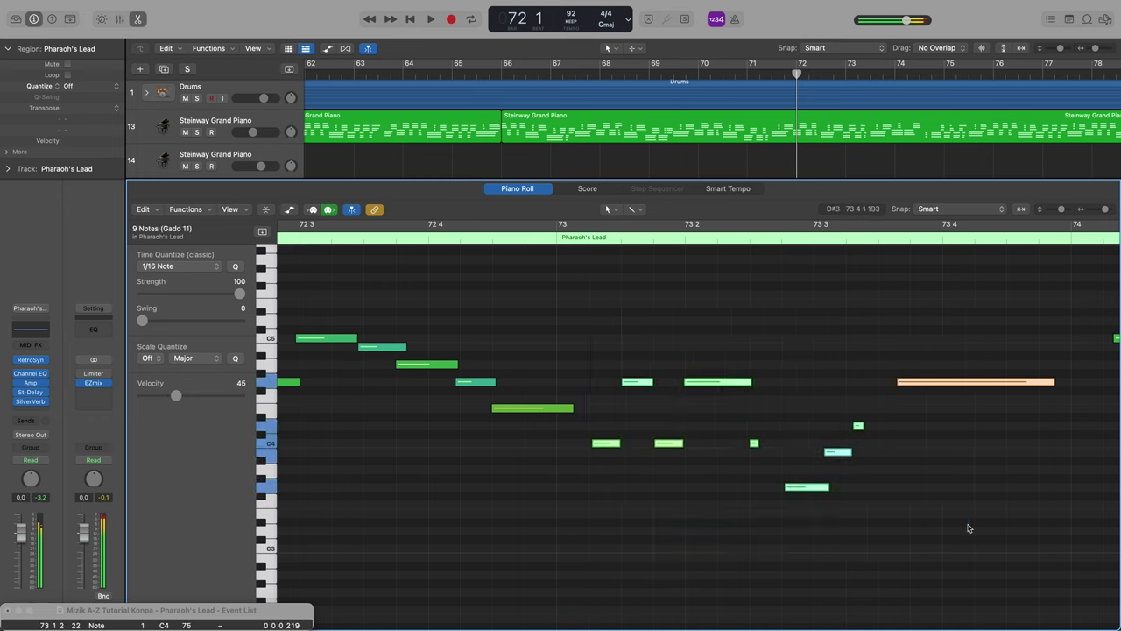
{"action": "left_click", "coordinate": [194, 211]}
{"action": "left_click", "coordinate": [210, 241]}
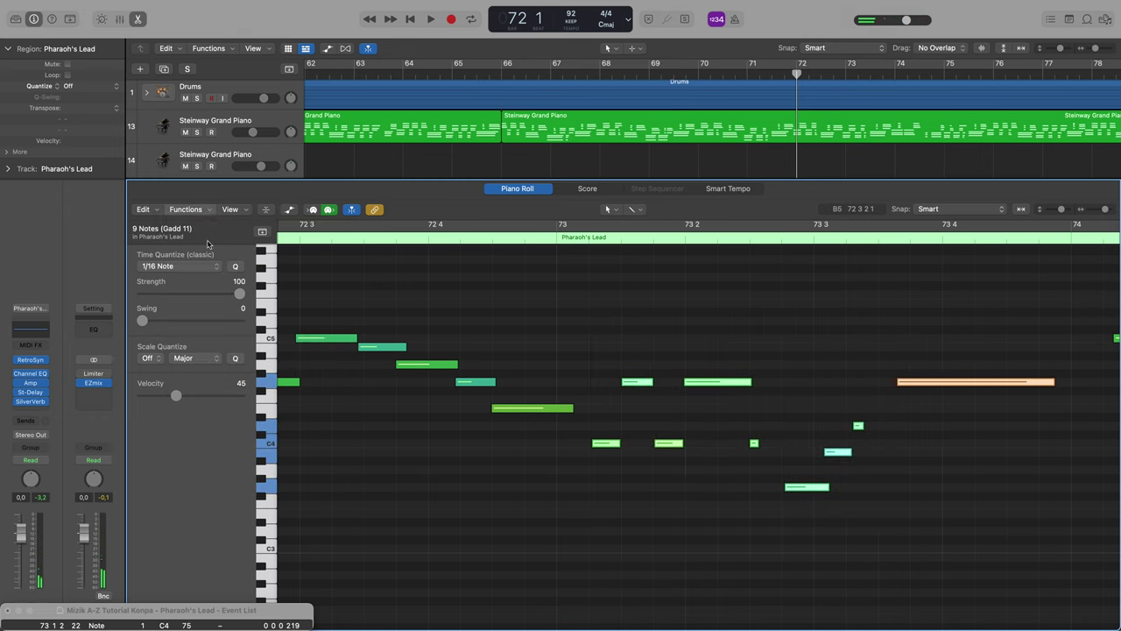
{"action": "left_click", "coordinate": [739, 73]}
{"action": "key", "text": "space"}
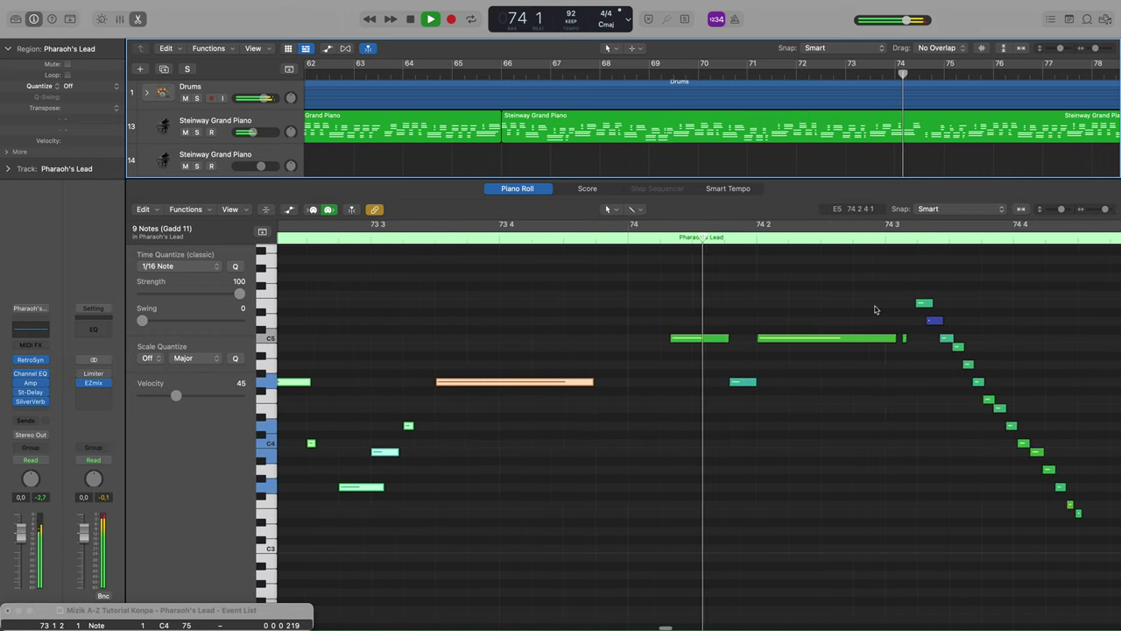
{"action": "key", "text": "space"}
{"action": "left_click", "coordinate": [866, 75]}
{"action": "key", "text": "space"}
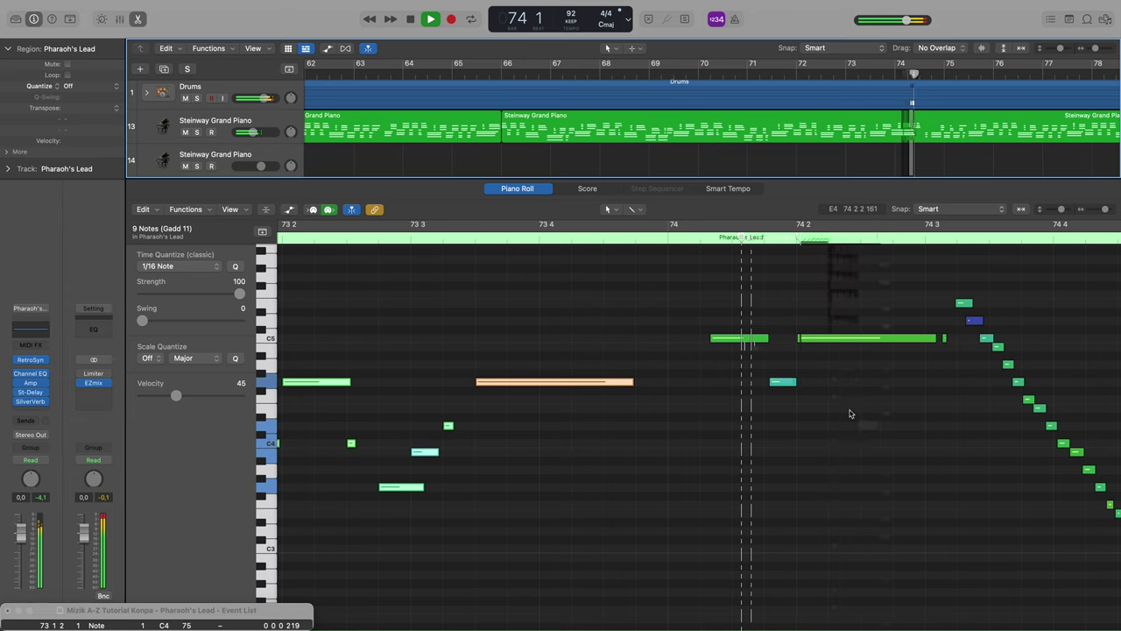
{"action": "key", "text": "space"}
- Try to quantize the first four notes of bar 74, including the tiny C5 after 74 3, to 1/16 notes
{"action": "scroll", "coordinate": [676, 298], "scroll_direction": "left", "scroll_amount": 5}
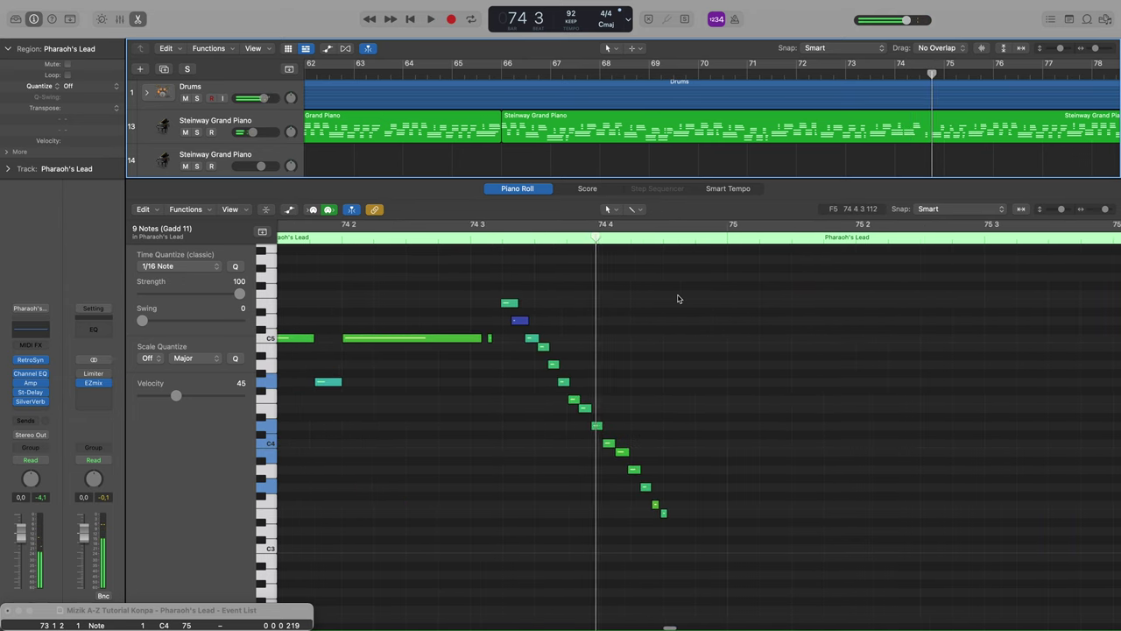
{"action": "scroll", "coordinate": [678, 298], "scroll_direction": "left", "scroll_amount": 2}
{"action": "left_click_drag", "start_coordinate": [413, 306], "coordinate": [659, 425]}
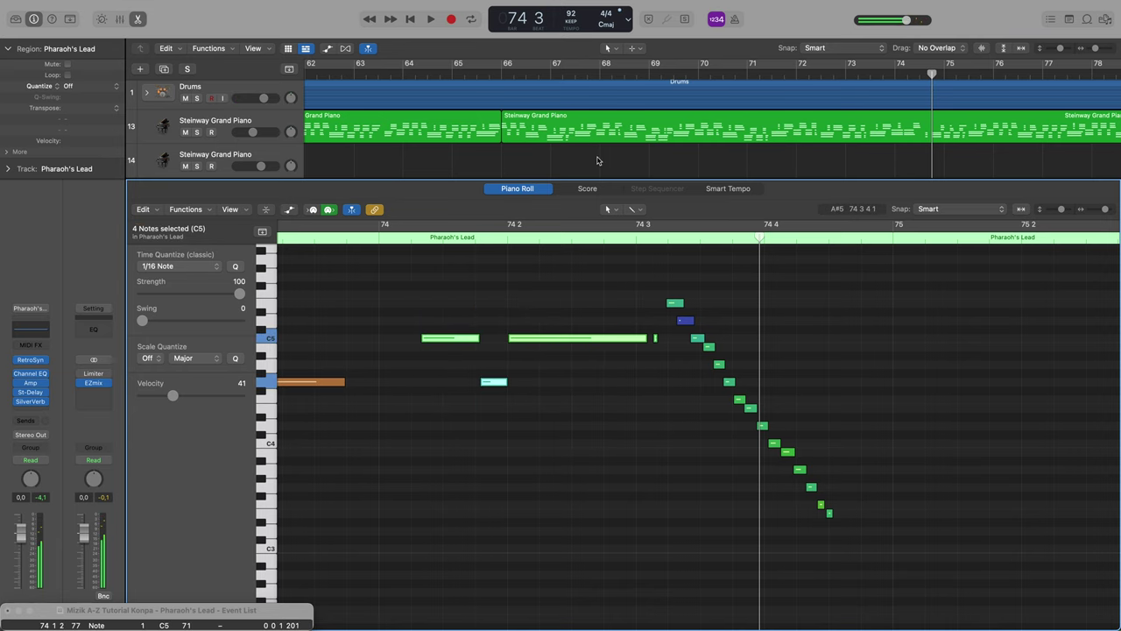
{"action": "left_click", "coordinate": [191, 211]}
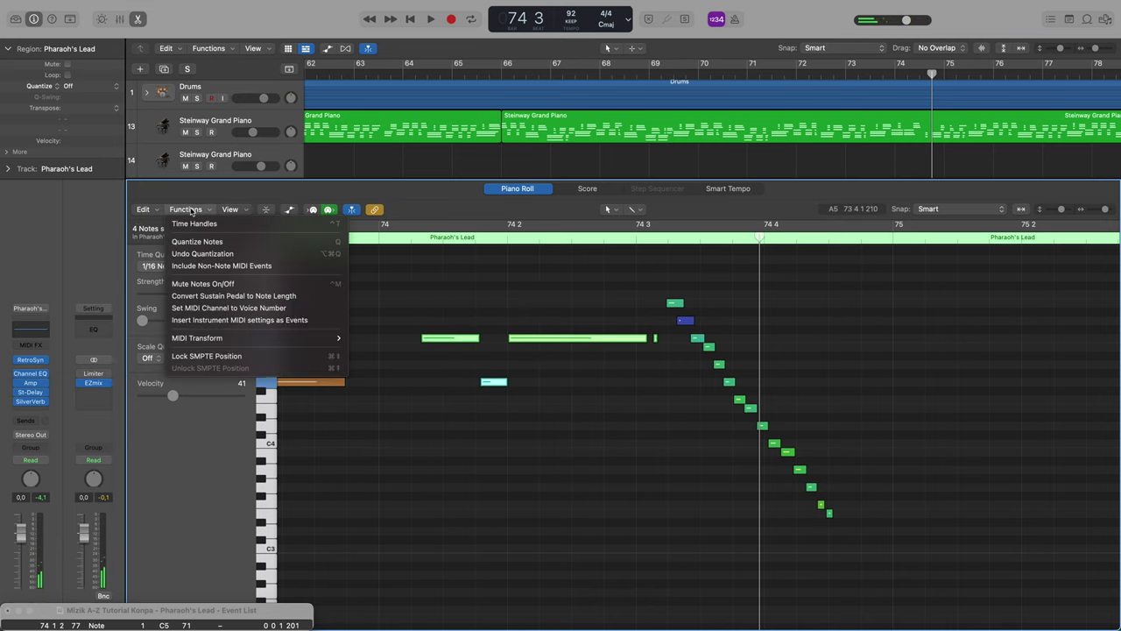
{"action": "left_click", "coordinate": [204, 243]}
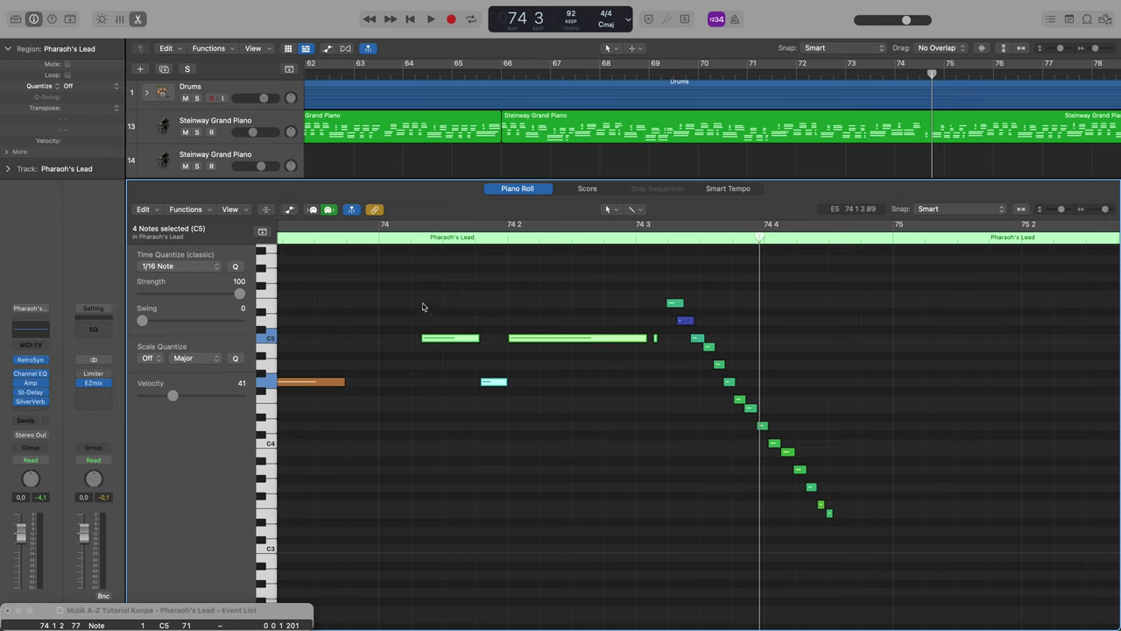
- Quantize only the first C5, the G4 and the long C5 of bar 74 to 1/16 notes and play through to bar 75
{"action": "left_click", "coordinate": [423, 299]}
{"action": "left_click_drag", "start_coordinate": [422, 298], "coordinate": [588, 427]}
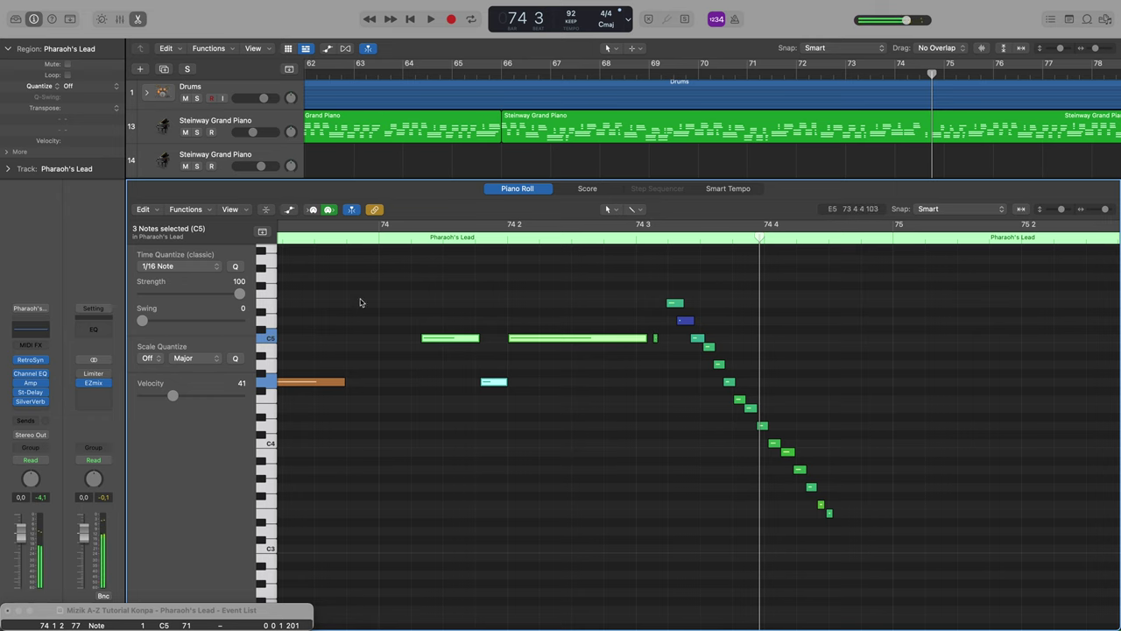
{"action": "left_click", "coordinate": [184, 210]}
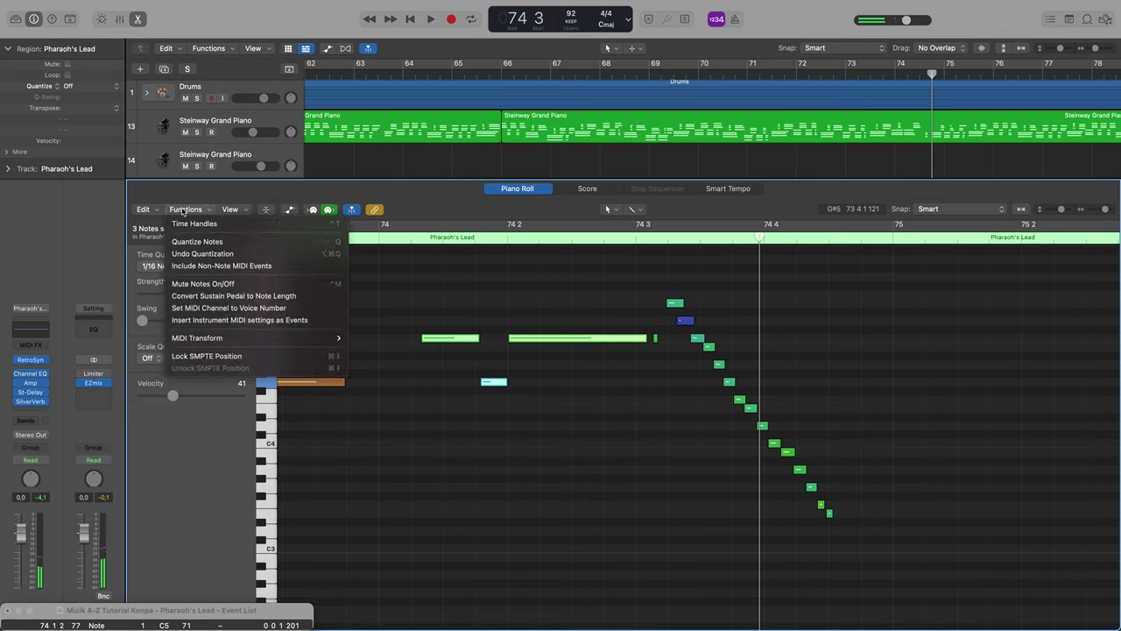
{"action": "left_click", "coordinate": [210, 245]}
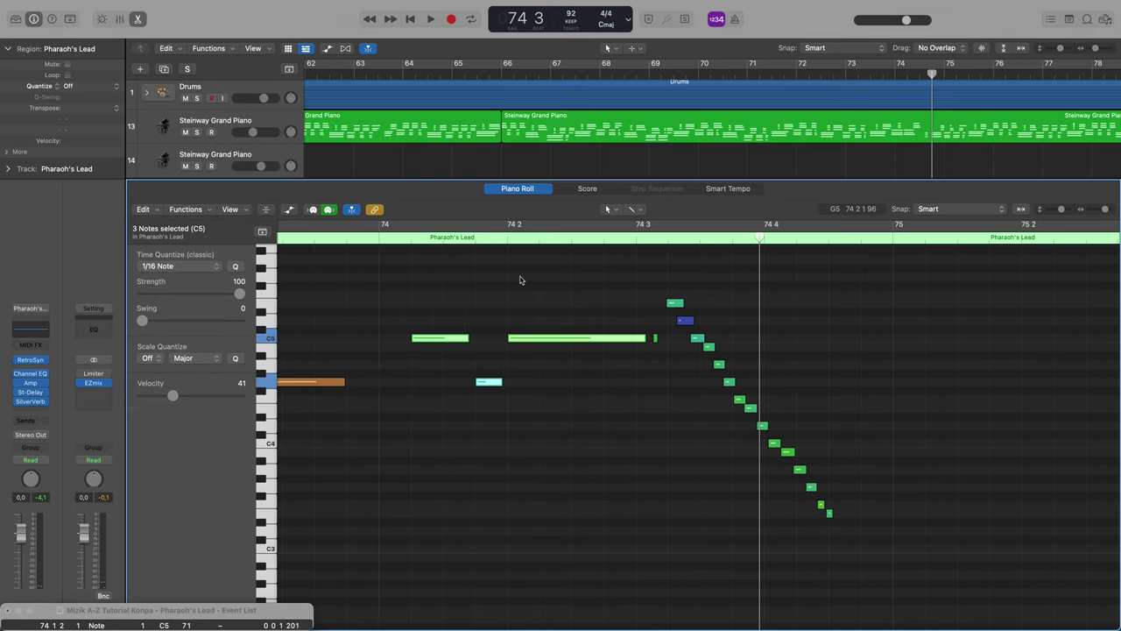
{"action": "left_click", "coordinate": [839, 74]}
{"action": "key", "text": "space"}
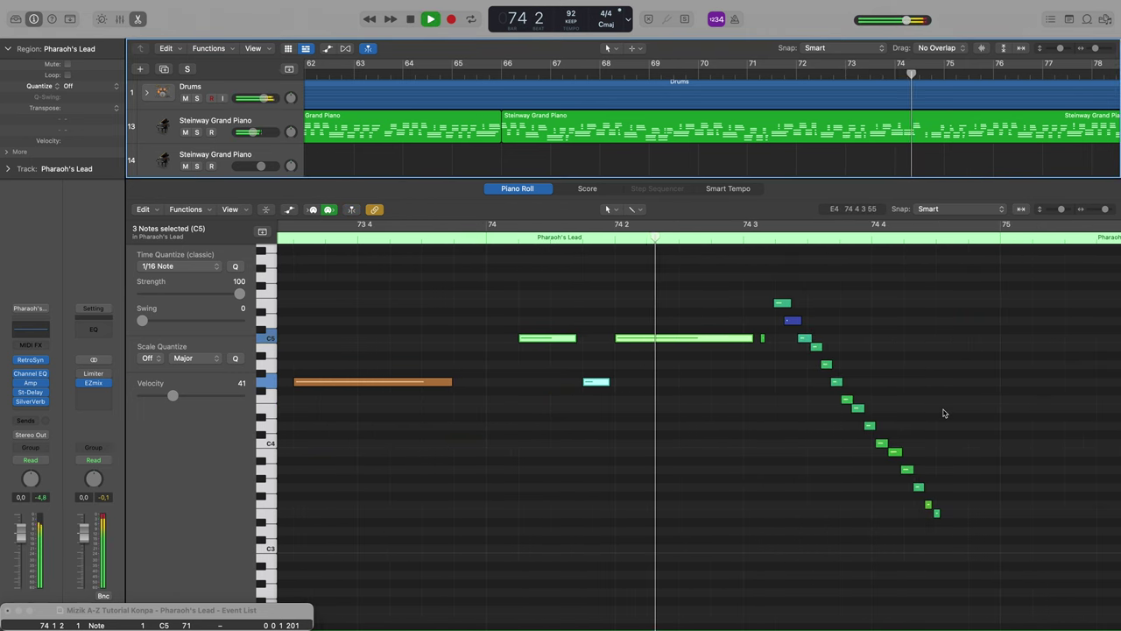
{"action": "key", "text": "space"}
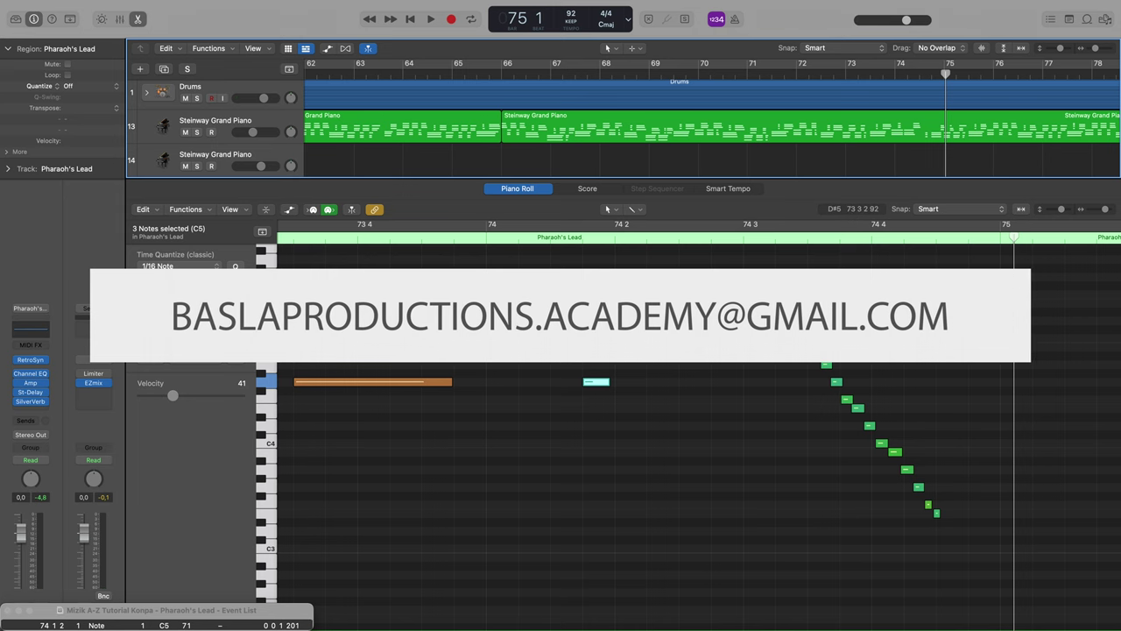
- Bring up the mixer in place of the Piano Roll and enable the cycle range, extending its start back to bar 41
{"action": "key", "text": "x"}
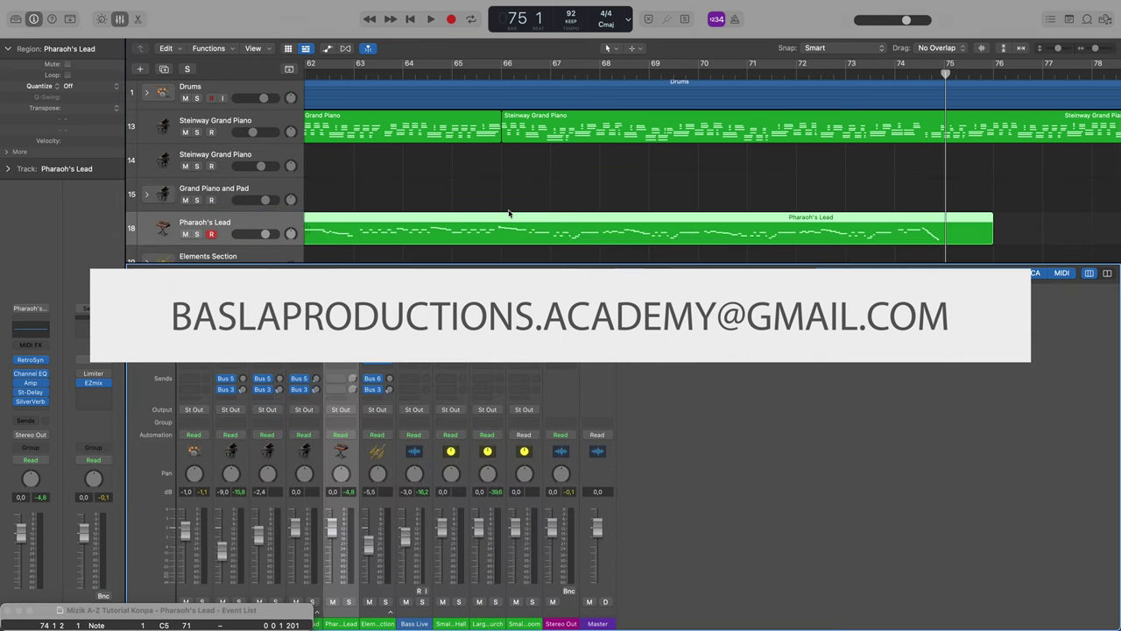
{"action": "key", "text": "super+Left"}
{"action": "key", "text": "super+Left"}
{"action": "key", "text": "super+Left"}
{"action": "key", "text": "super+Left"}
{"action": "key", "text": "super+Left"}
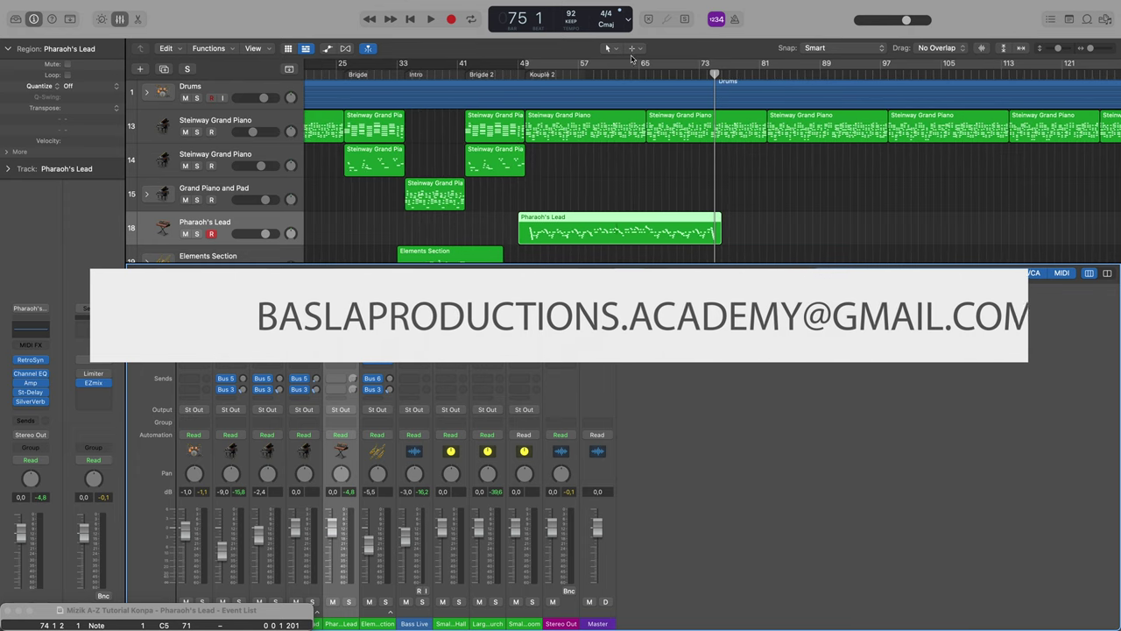
{"action": "left_click", "coordinate": [626, 66]}
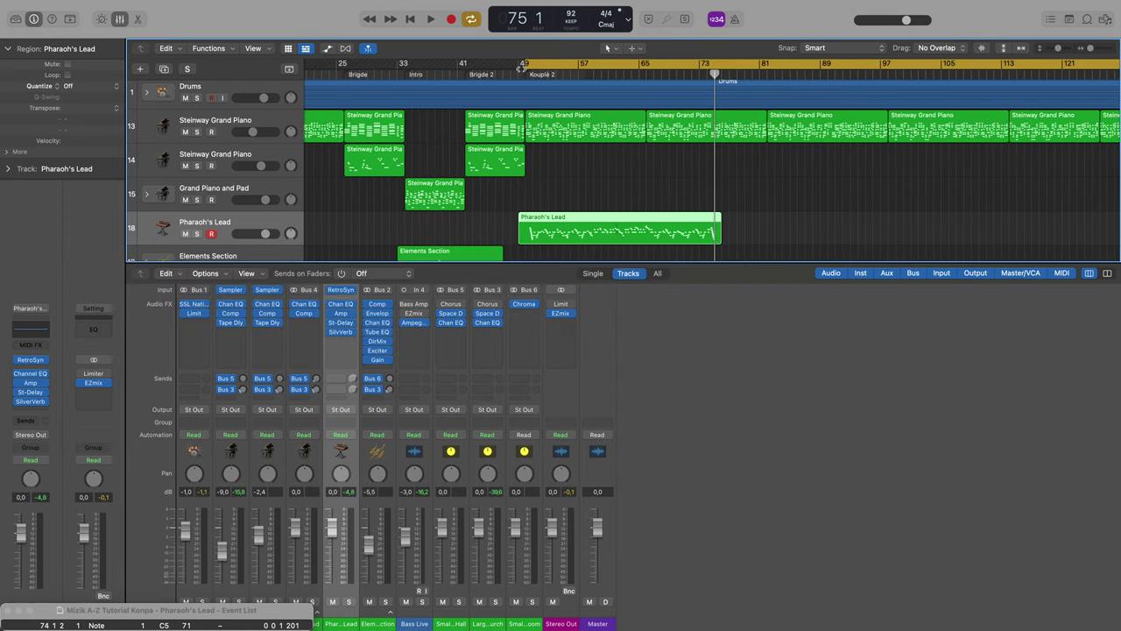
{"action": "left_click_drag", "start_coordinate": [522, 62], "coordinate": [462, 74]}
- Play the arrangement from bar 41 through the whole Pharaoh's Lead melody and stop in bar 75
{"action": "key", "text": "space"}
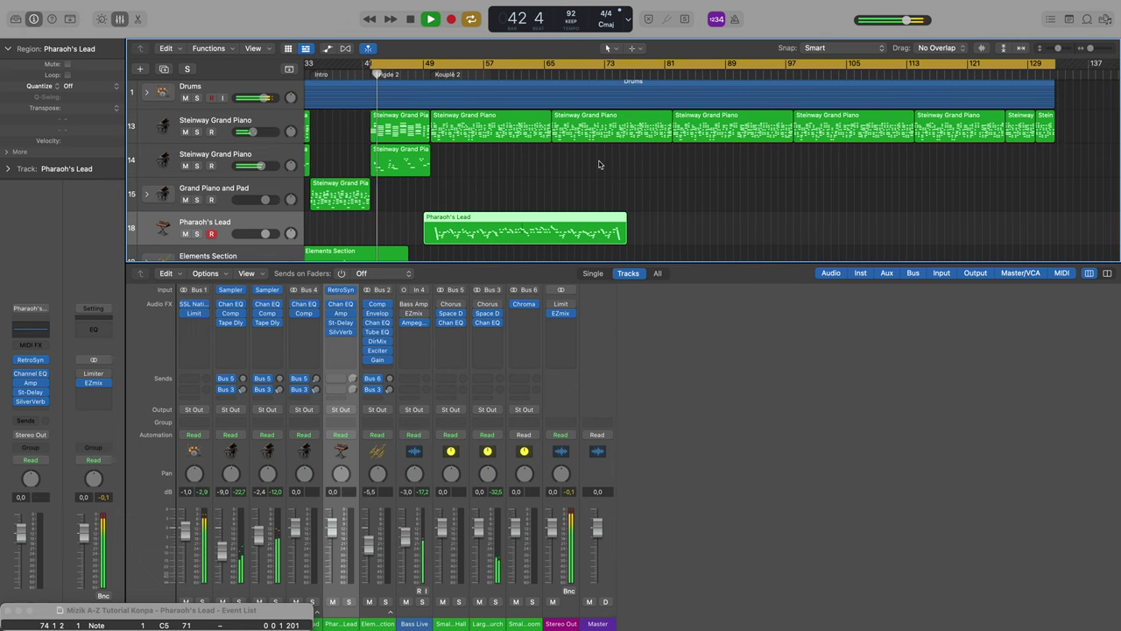
{"action": "mouse_move", "coordinate": [215, 621]}
{"action": "left_mouse_down"}
{"action": "mouse_move", "coordinate": [205, 525]}
{"action": "mouse_move", "coordinate": [217, 622]}
{"action": "left_mouse_up"}
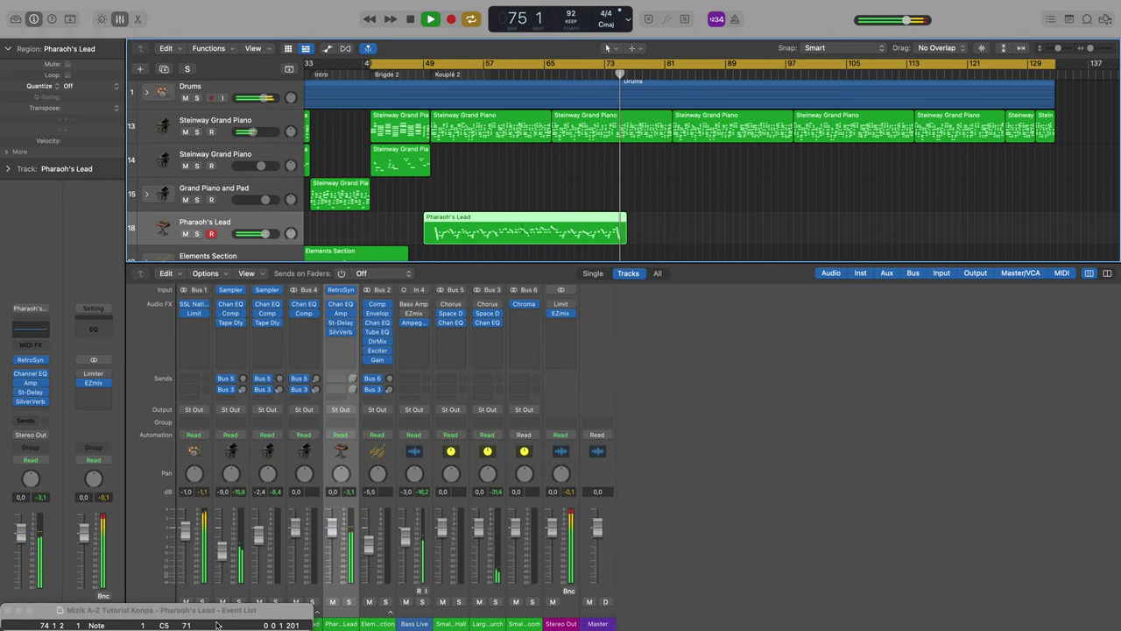
{"action": "key", "text": "space"}
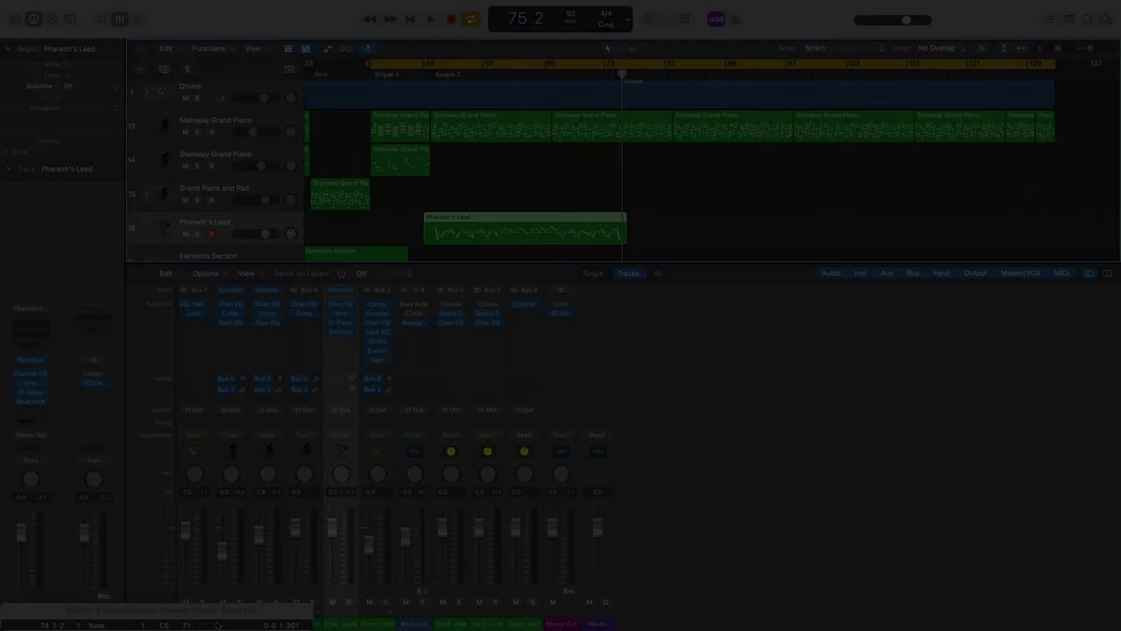